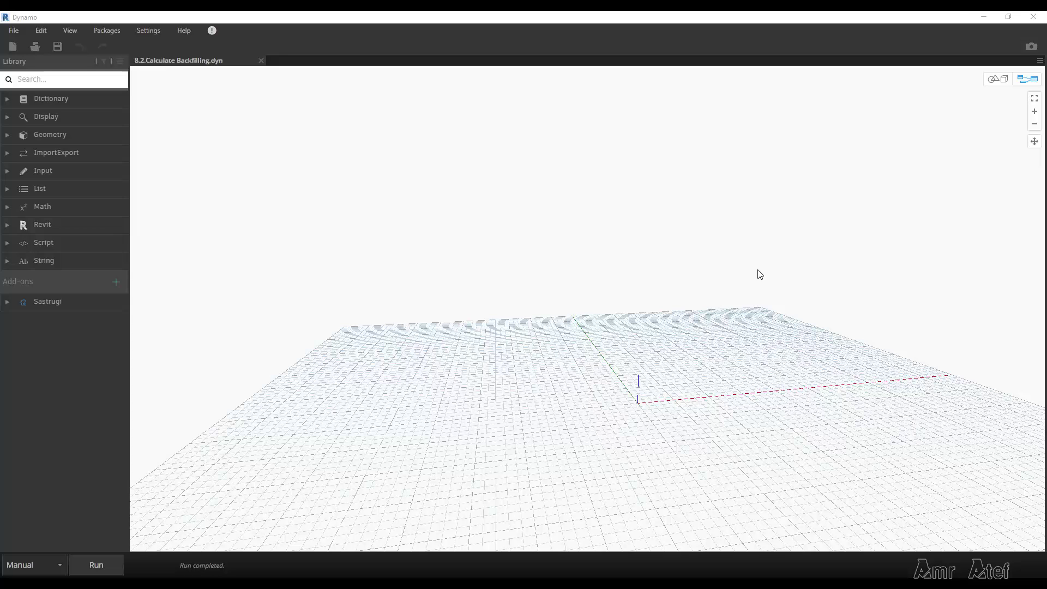
Restore Dynamo beside Revit's {3D} view and orbit around the footing model to inspect its layout.
click(1008, 17)
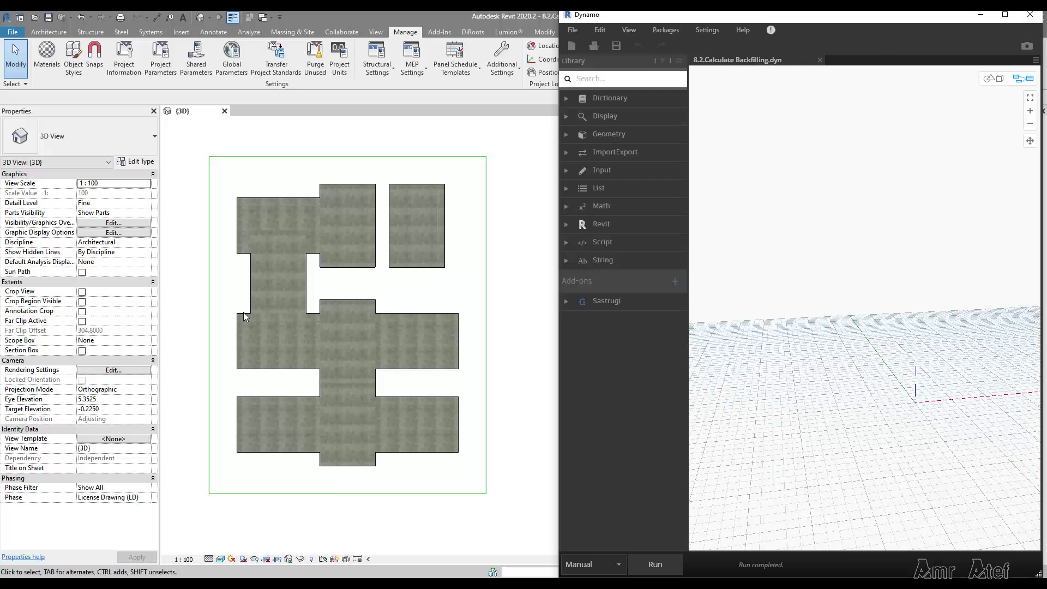
shift+middle_drag(413, 449, 327, 414)
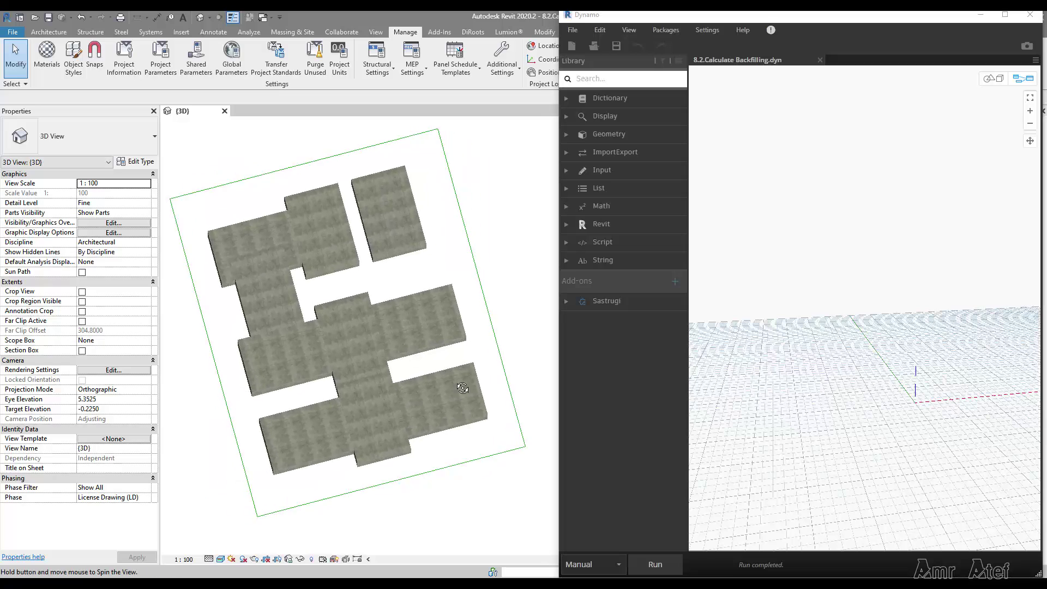
scroll(323, 412, up, 3)
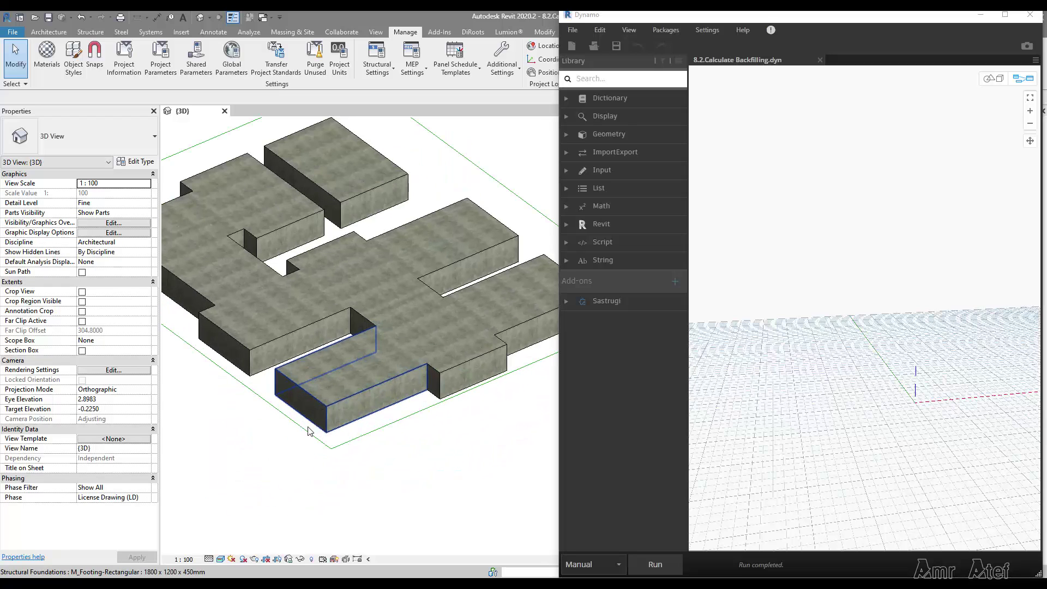
middle_drag(227, 369, 264, 417)
scroll(305, 355, down, 2)
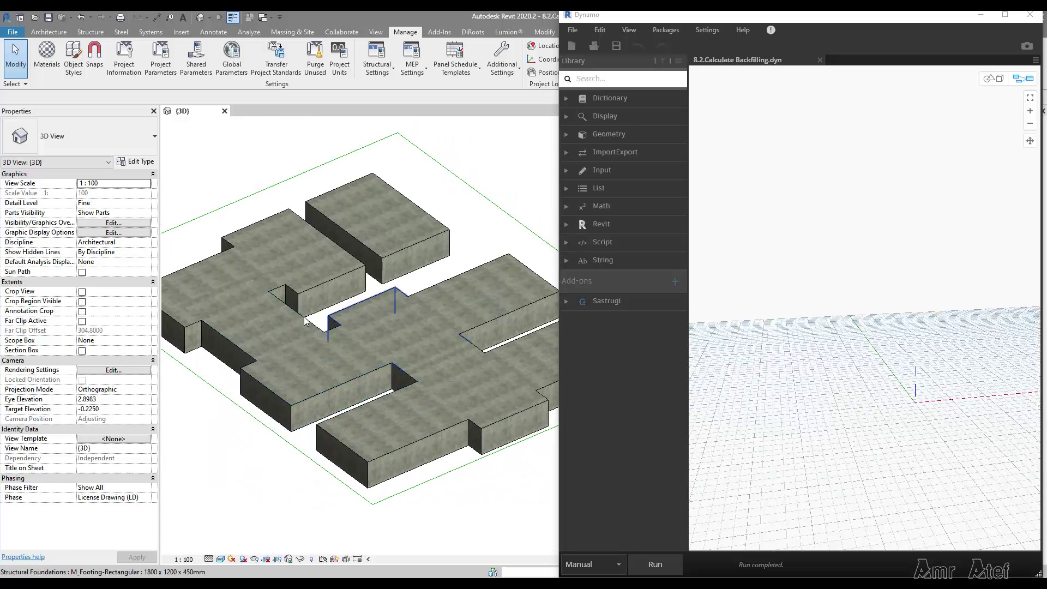
mouse_move(369, 389)
shift+middle_down()
mouse_move(392, 515)
mouse_move(387, 542)
shift+middle_up()
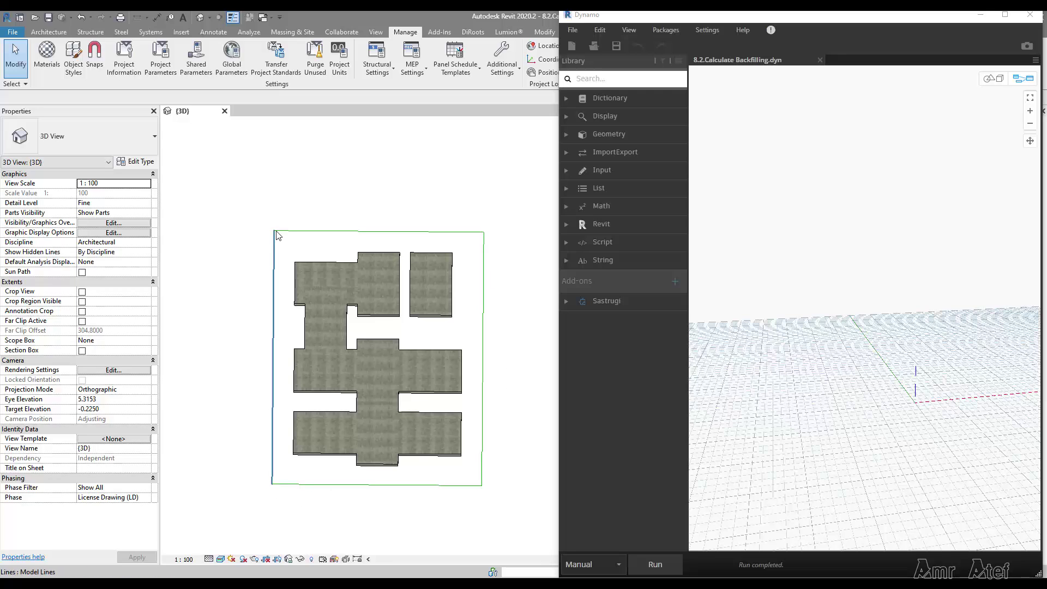
shift+middle_drag(441, 332, 441, 328)
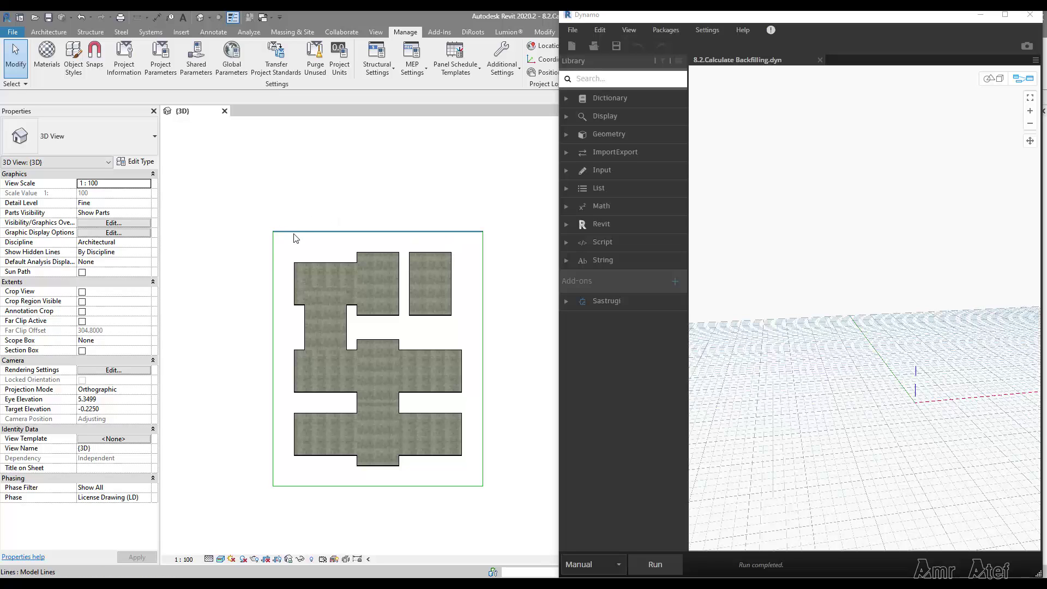
shift+middle_drag(305, 283, 251, 370)
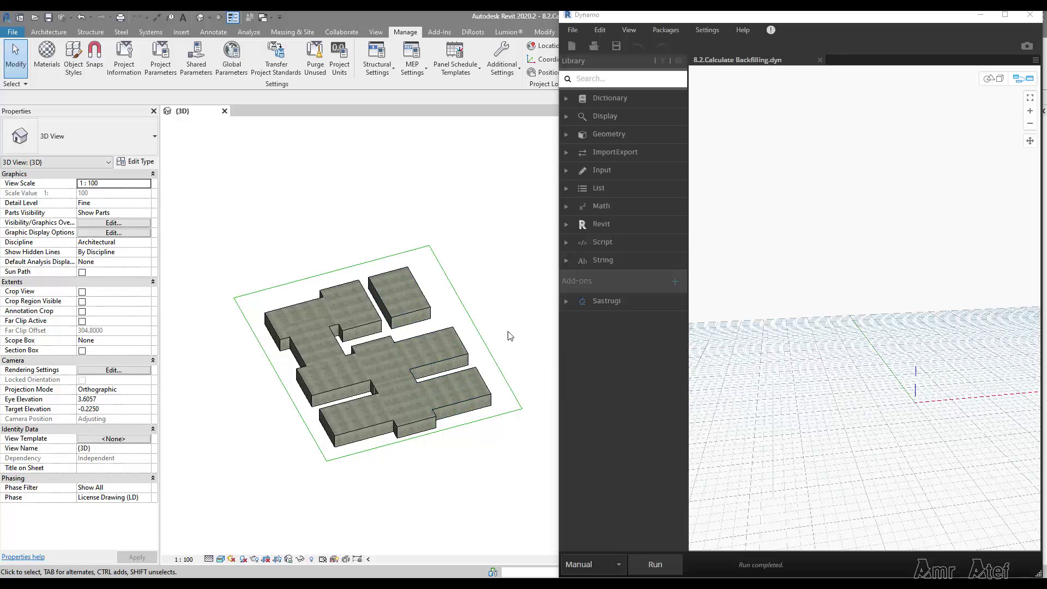
Select individual footings in the Revit model to inspect them.
click(433, 357)
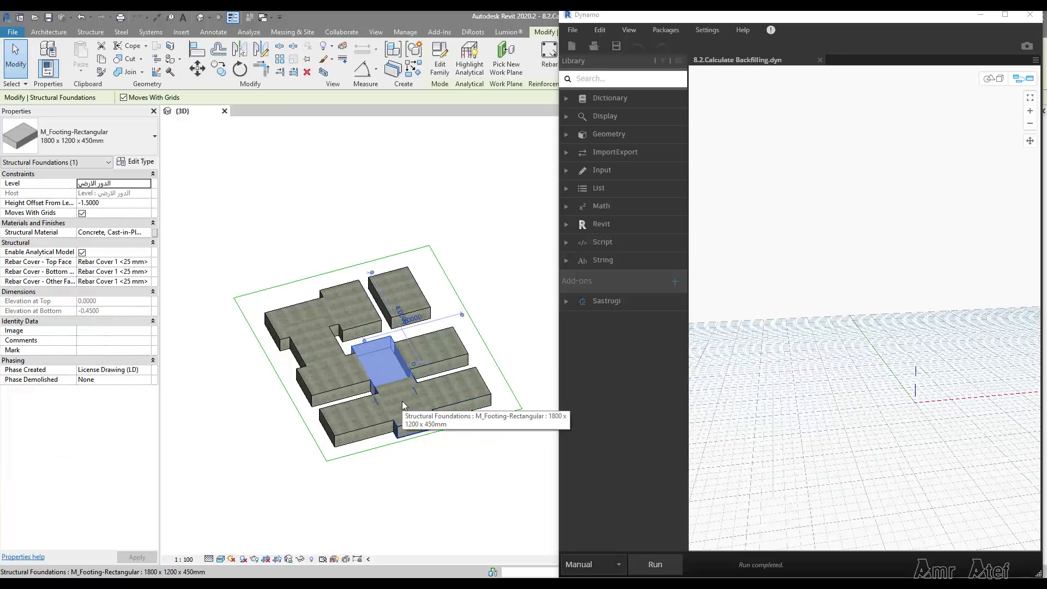
click(376, 384)
click(378, 368)
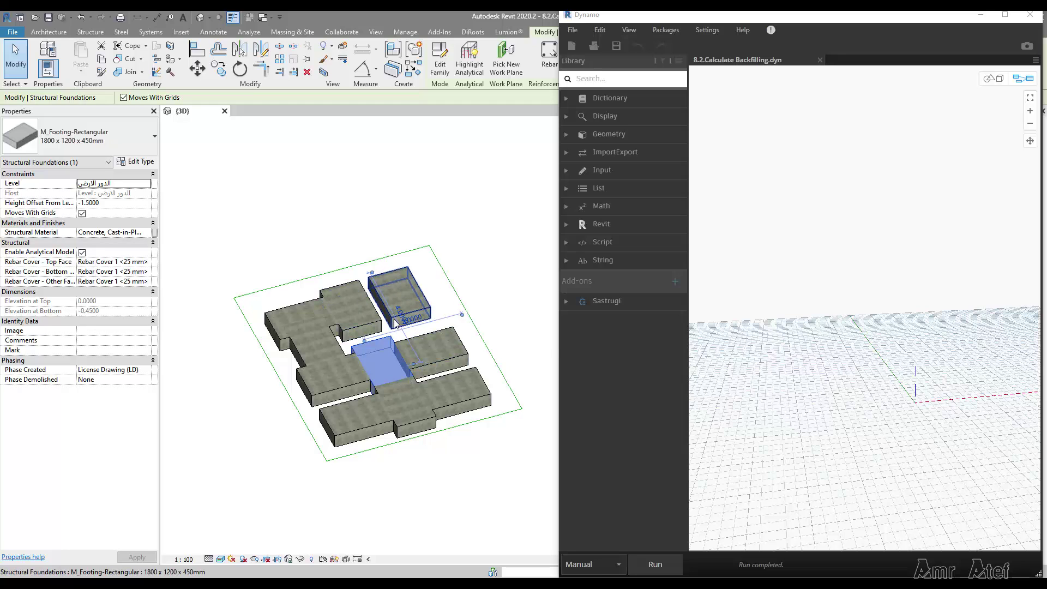
Add a Select Model Elements node to the Dynamo canvas via the 'model' search.
right_click(762, 213)
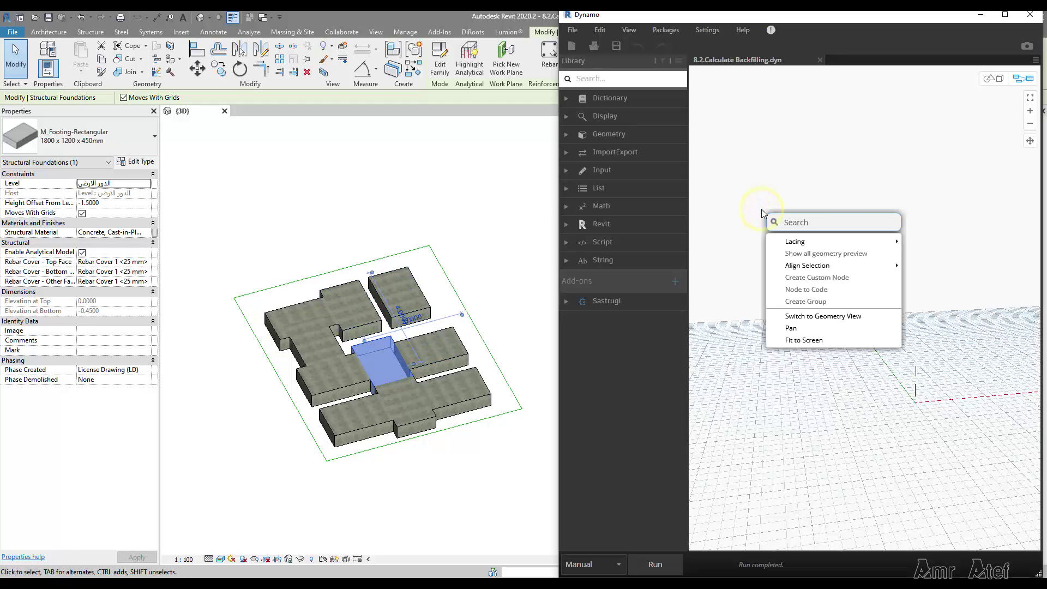
text(selec)
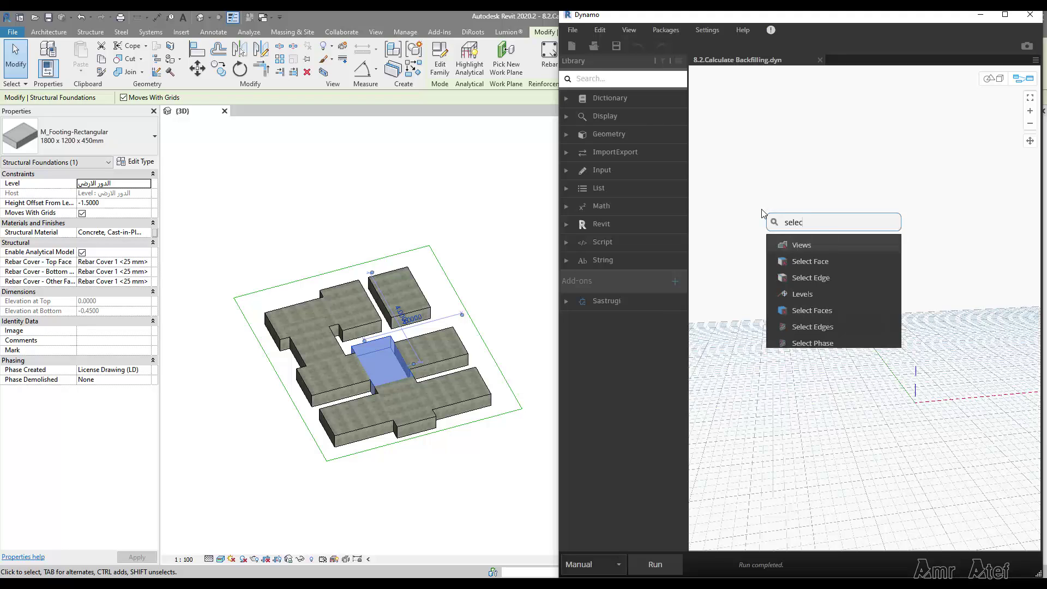
text(tmo)
key(BackSpace)
key(BackSpace)
text(model)
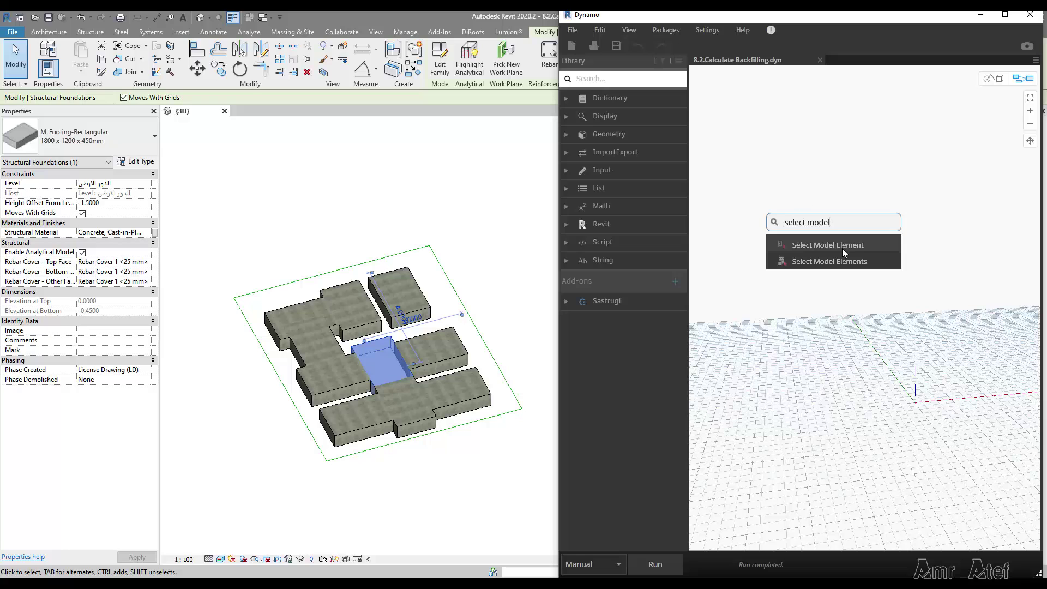
click(834, 261)
Window-select all the footings from plan view into the node, then move it lower.
mouse_move(476, 300)
shift+middle_down()
mouse_move(469, 375)
mouse_move(427, 479)
shift+middle_up()
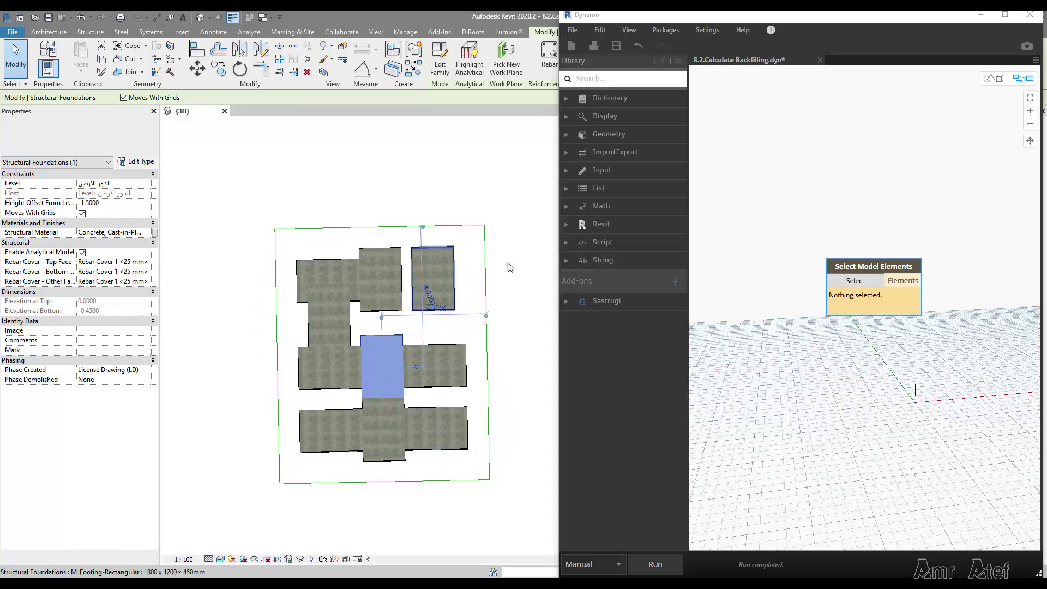
click(875, 280)
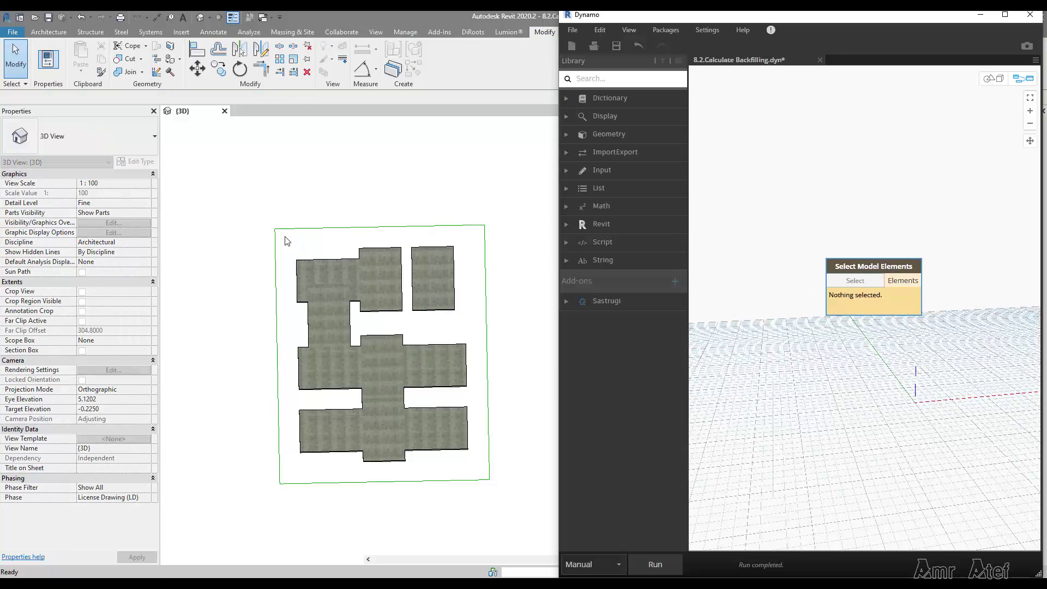
mouse_move(284, 240)
mouse_down()
mouse_move(416, 369)
mouse_move(479, 473)
mouse_up()
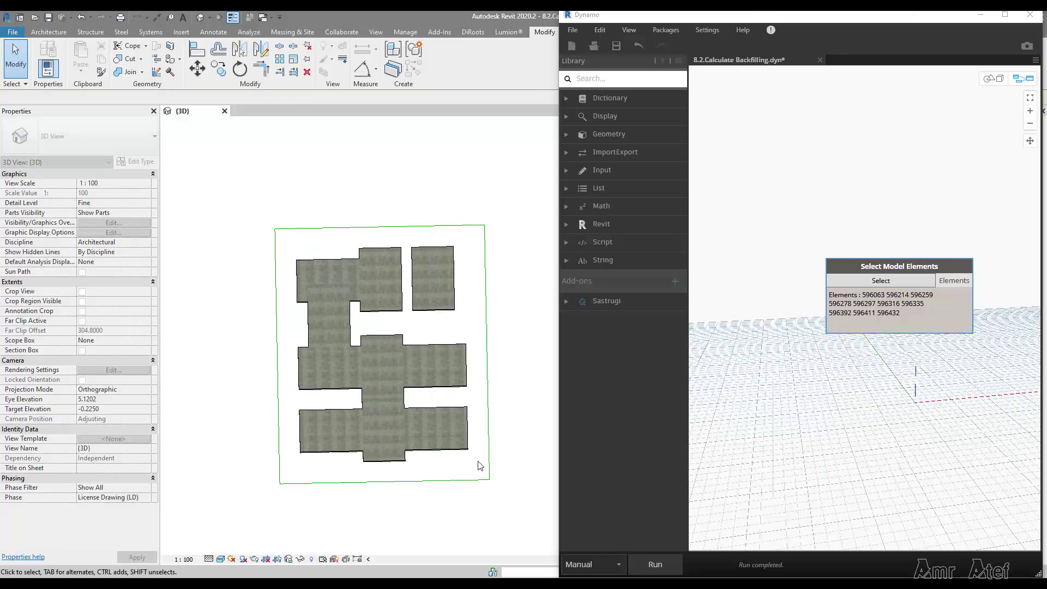
drag(909, 322, 897, 439)
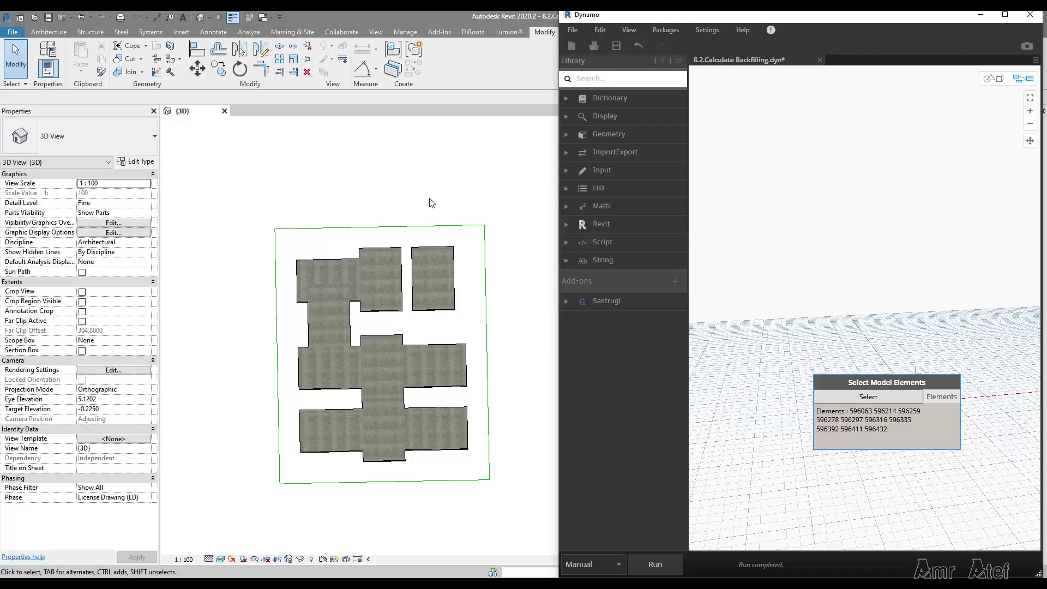
Add a second Select Model Elements node via the 'select mo' search.
right_click(800, 224)
text(selec)
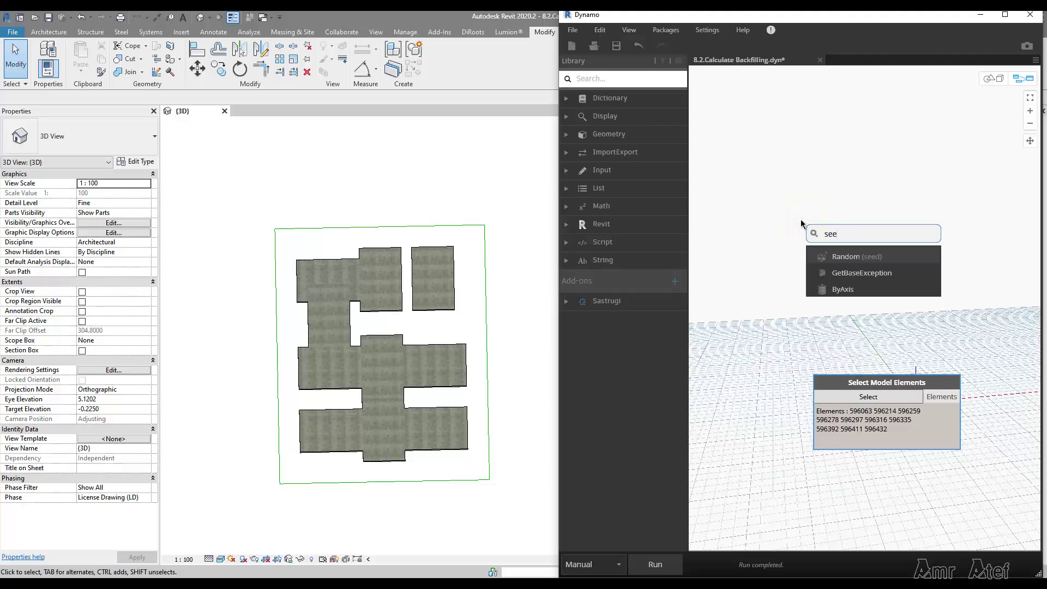
key(BackSpace)
text(lect)
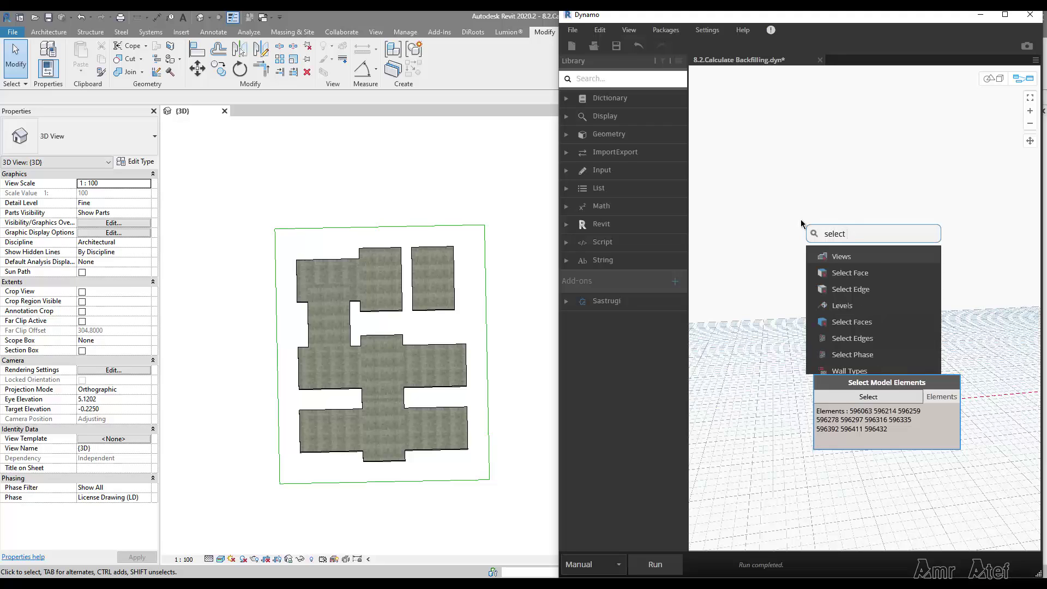
text( mo)
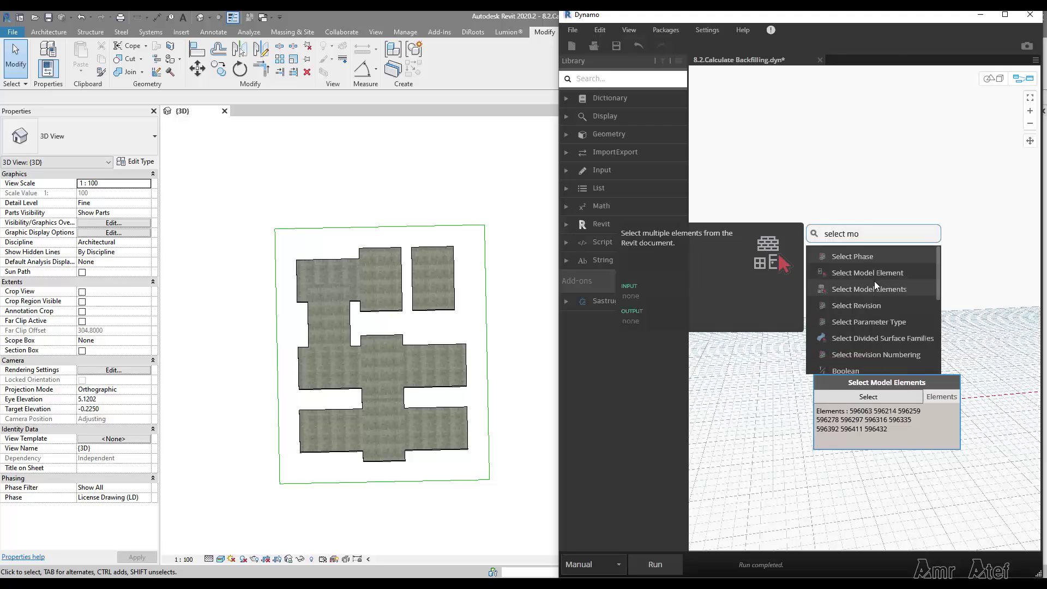
click(875, 289)
Try picking the boundary lines around the footings for the second node.
click(846, 232)
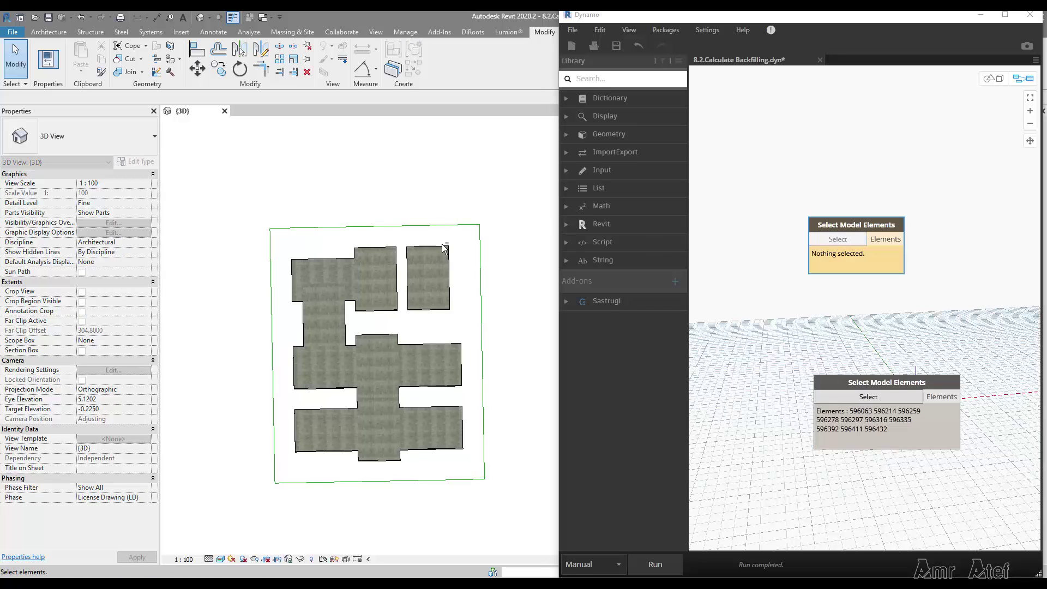
shift+middle_drag(444, 249, 505, 237)
drag(502, 227, 477, 381)
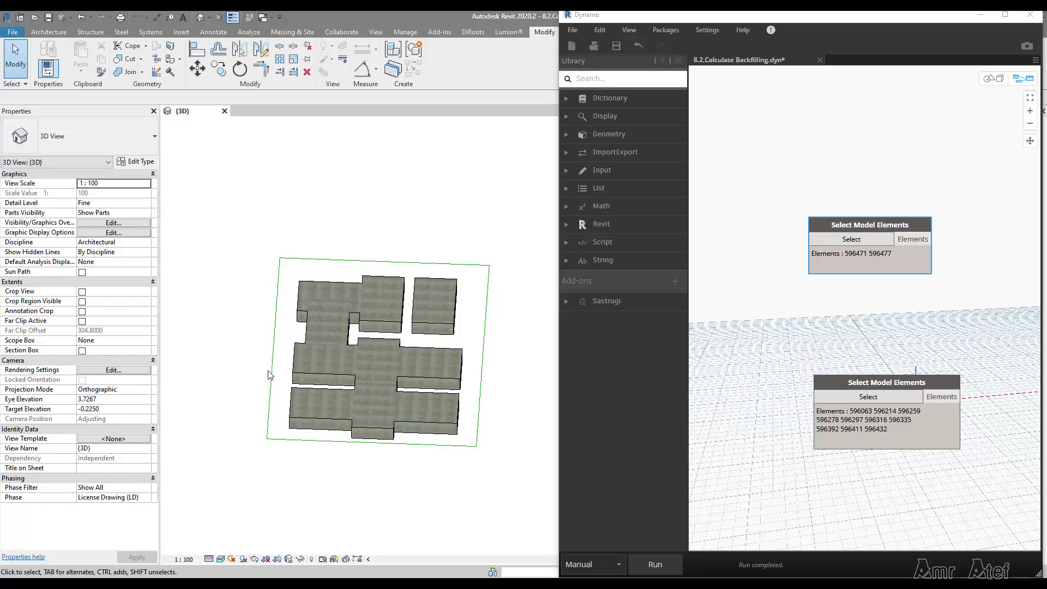
drag(502, 227, 482, 290)
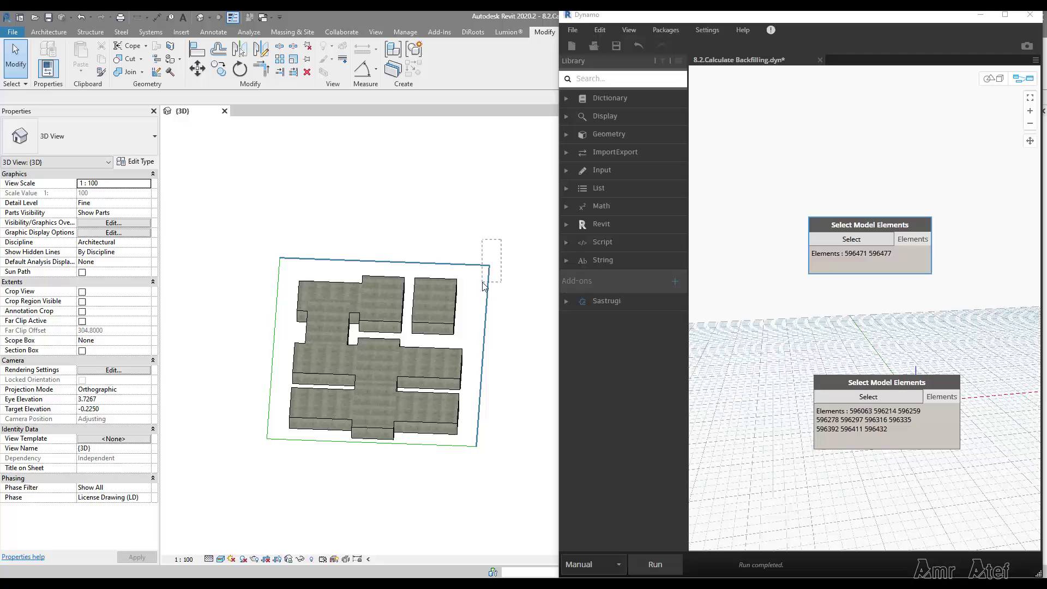
ctrl+click(272, 424)
Isolate the four boundary lines and window-select them into the node, then restore the footings.
click(300, 559)
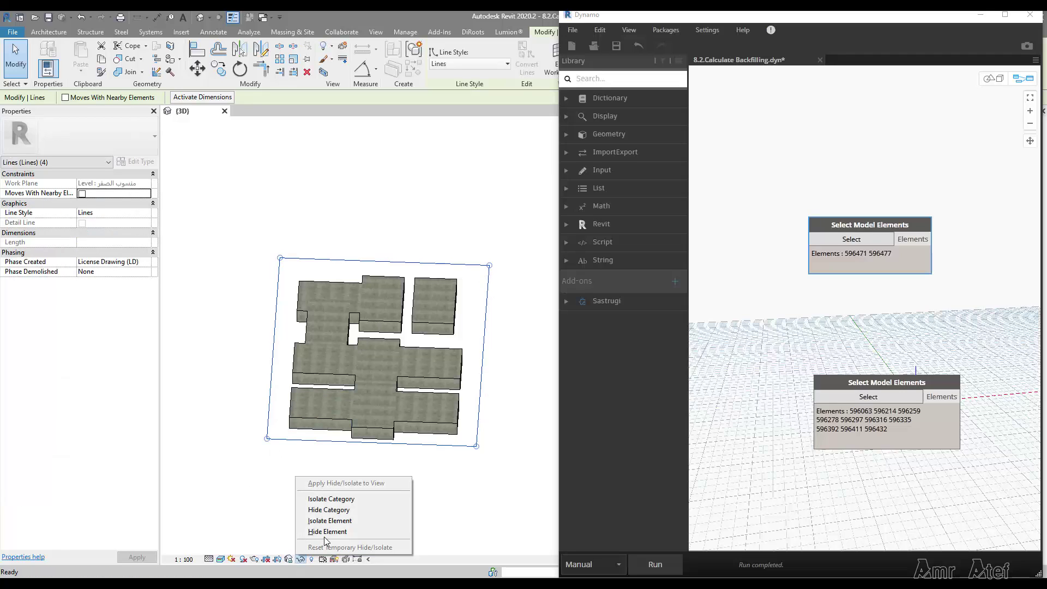
click(355, 520)
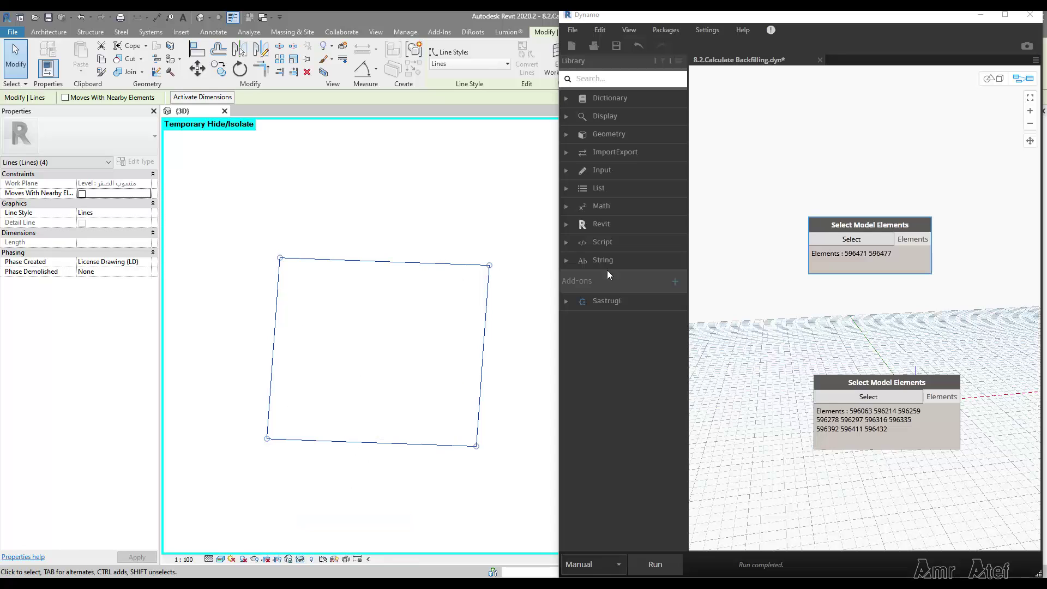
click(879, 239)
drag(520, 236, 239, 524)
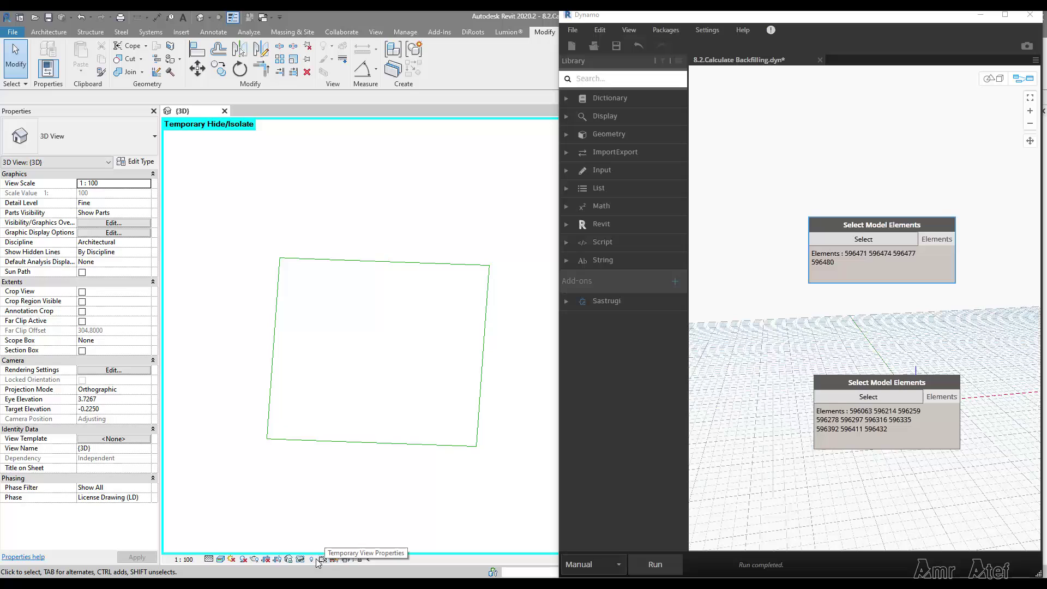
click(335, 557)
shift+middle_drag(356, 410, 501, 425)
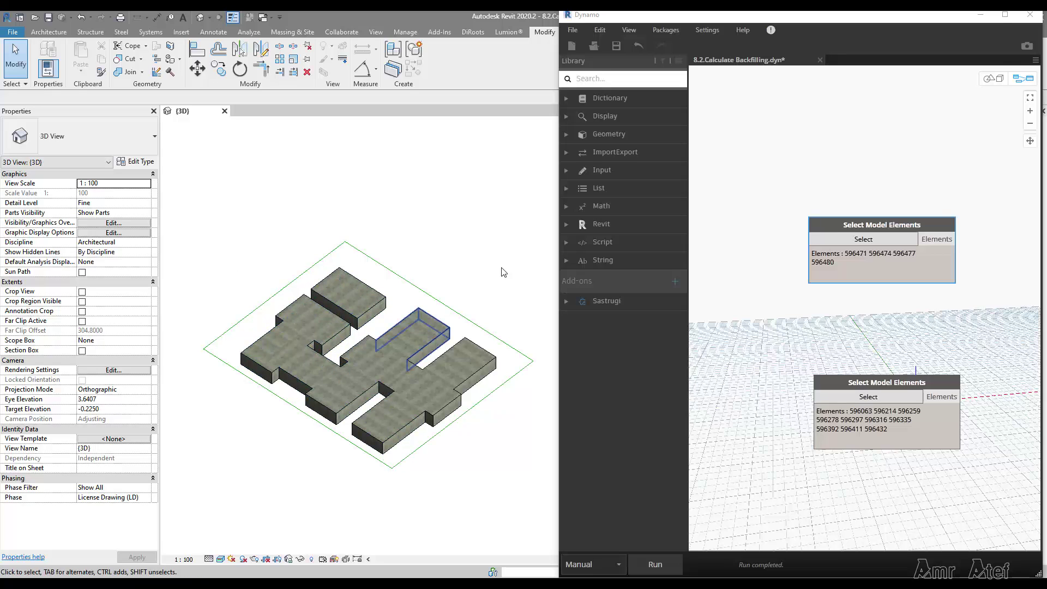
Orbit the Revit model once more, then maximize Dynamo with both selection nodes in view.
click(1005, 15)
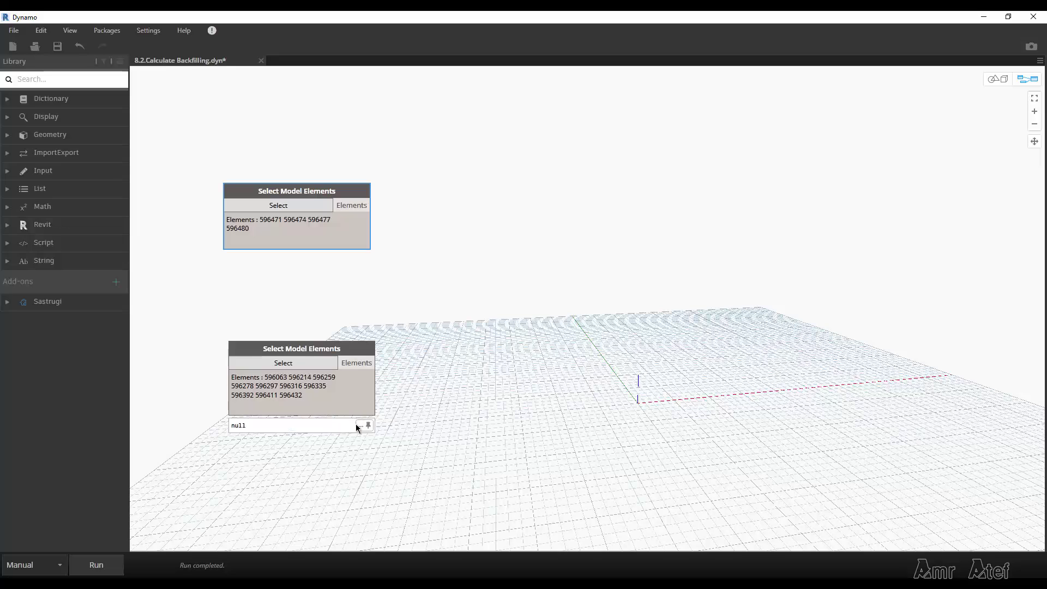
click(350, 396)
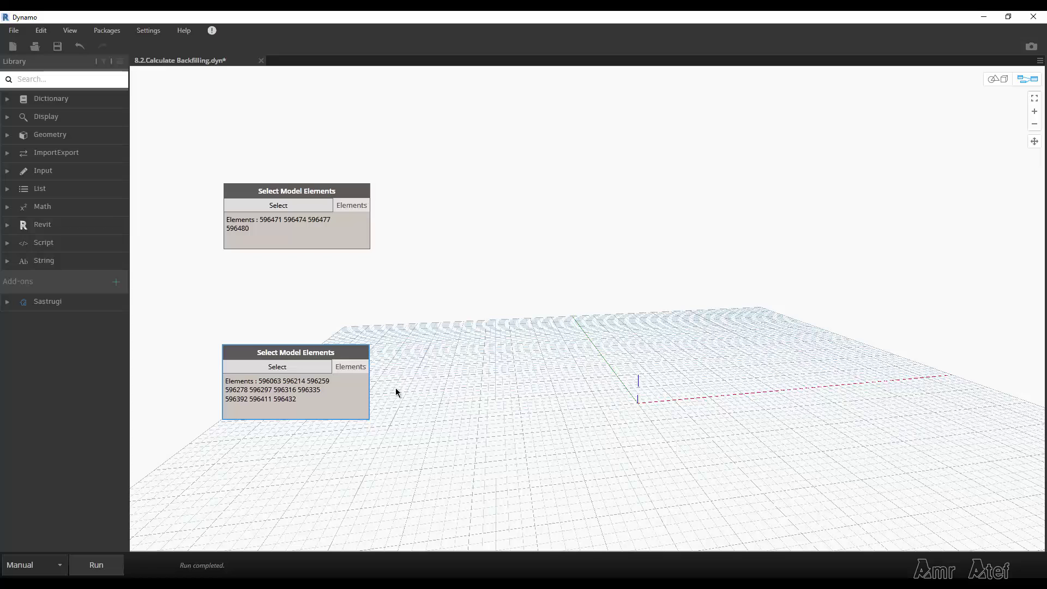
click(1007, 16)
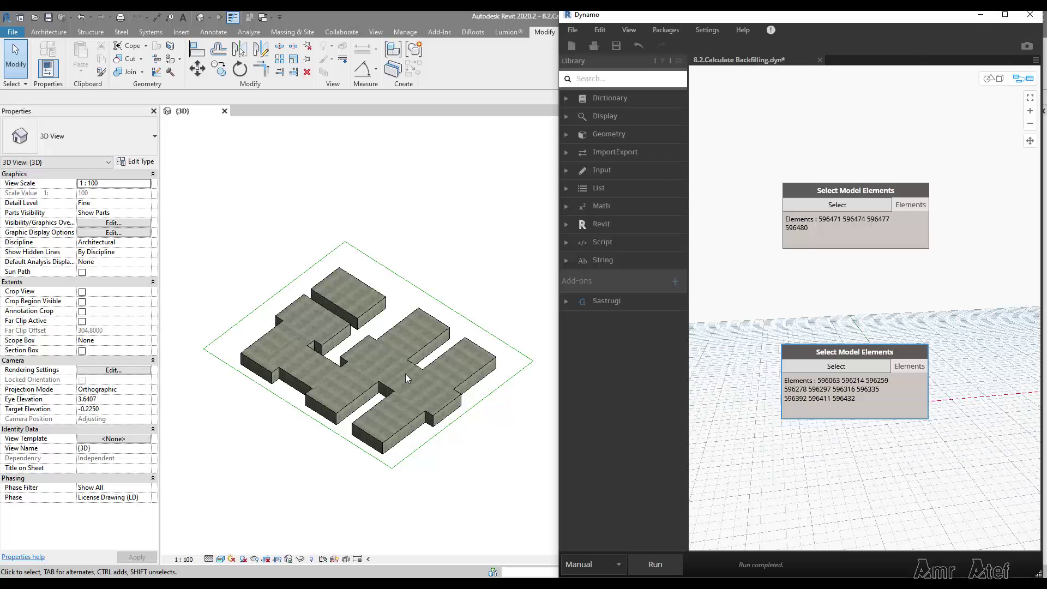
shift+middle_drag(406, 378, 385, 404)
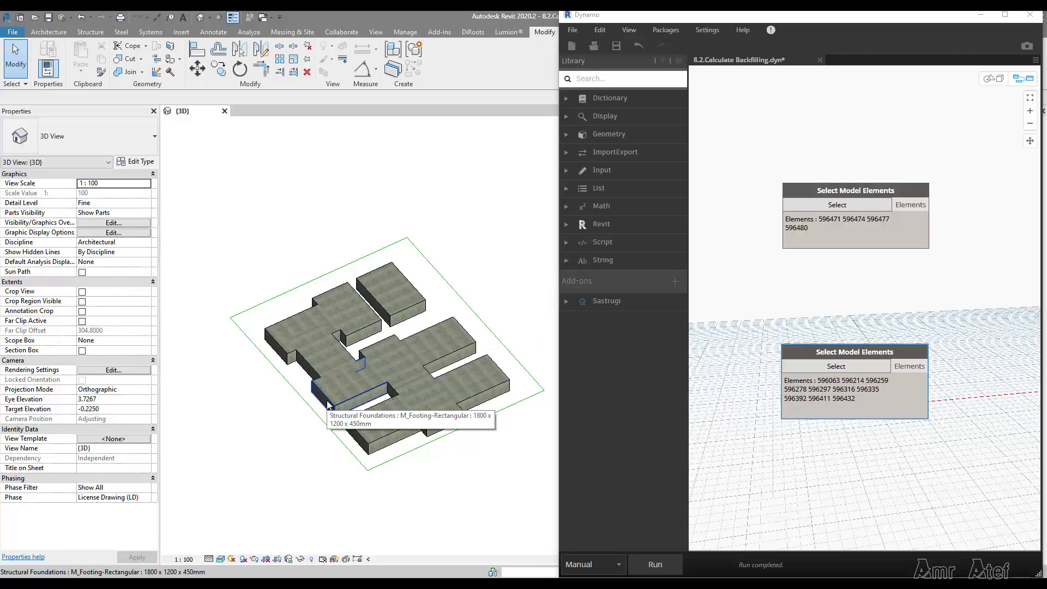
click(1004, 15)
scroll(262, 408, up, 1)
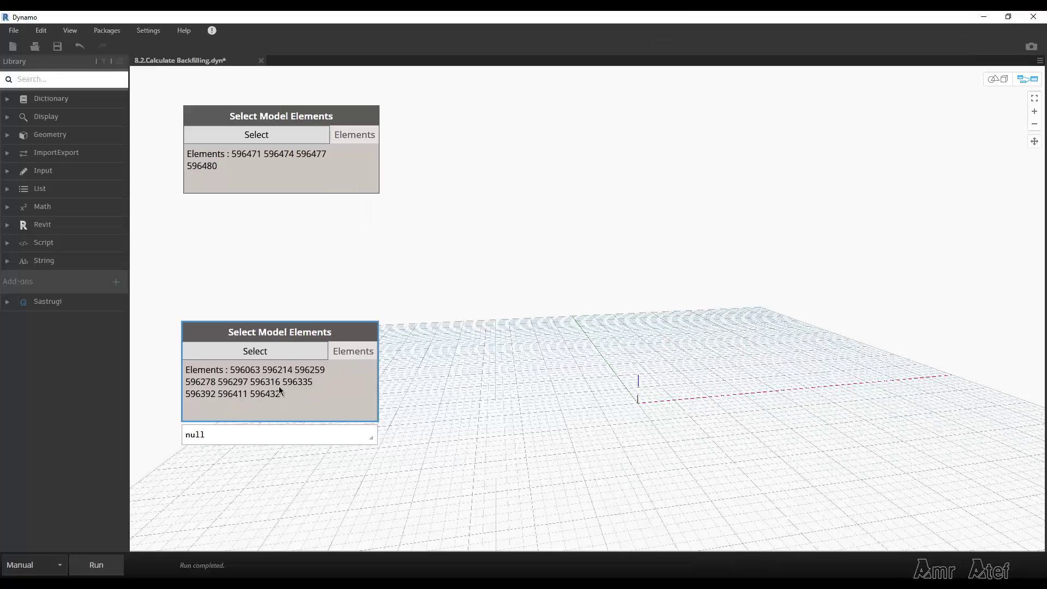
scroll(308, 406, down, 1)
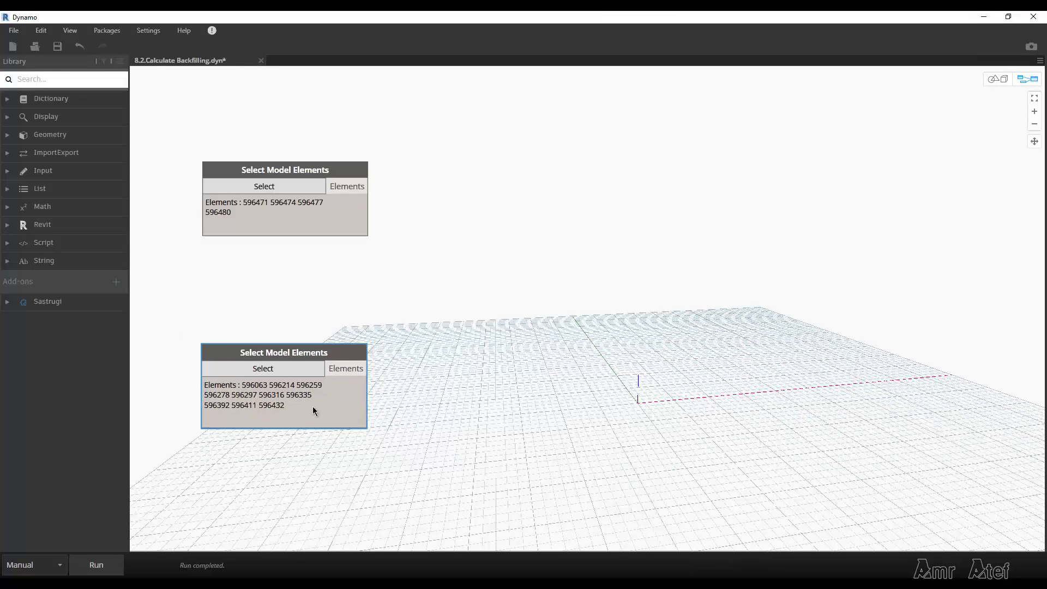
Feed the footing selection into a new Element.Geometry node and run it, giving 10 solids.
right_click(455, 412)
text(e)
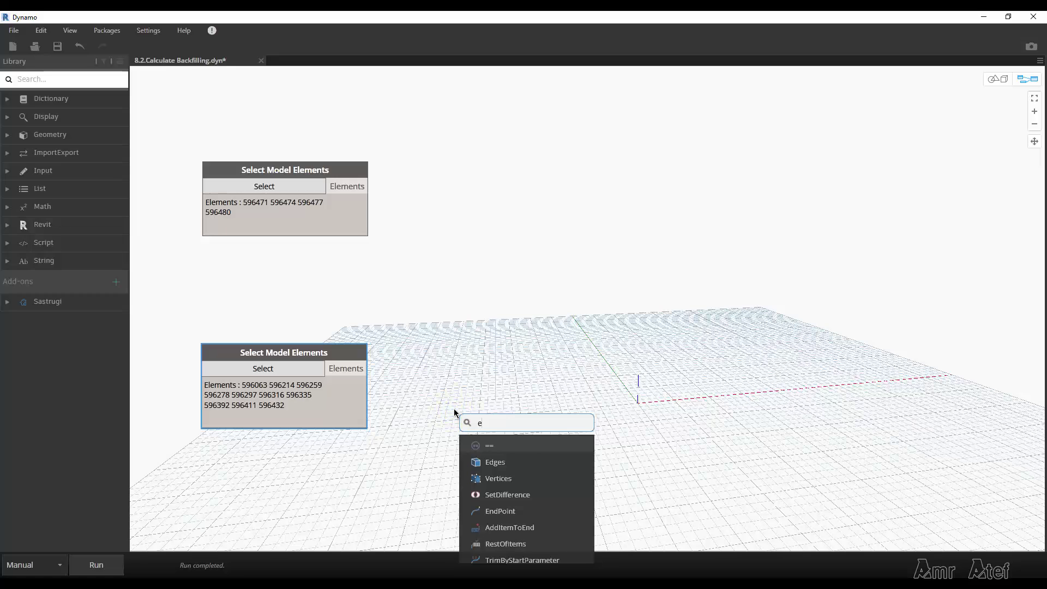
text(lement.g)
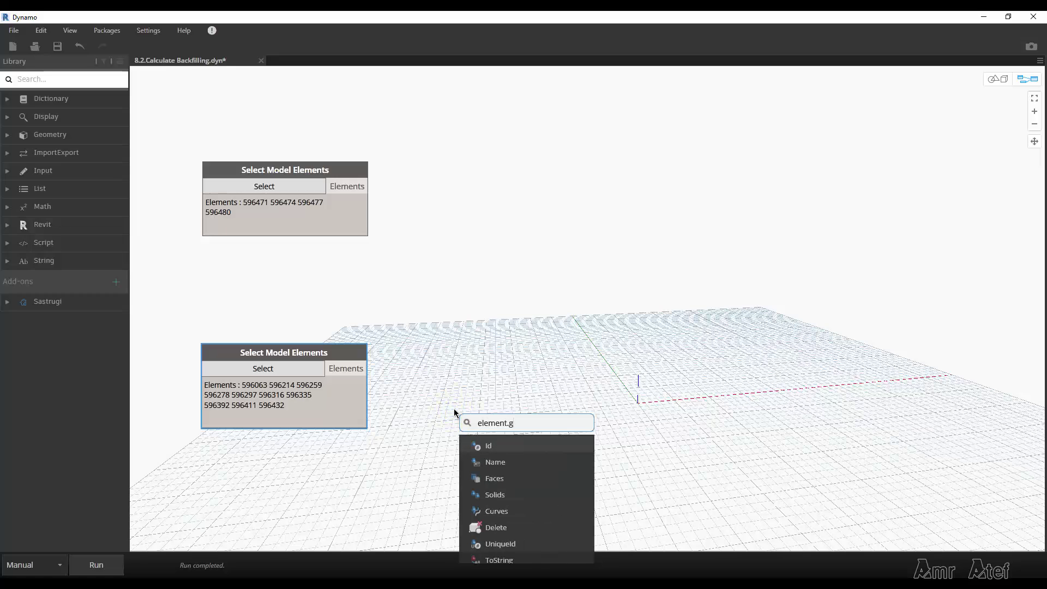
text(e)
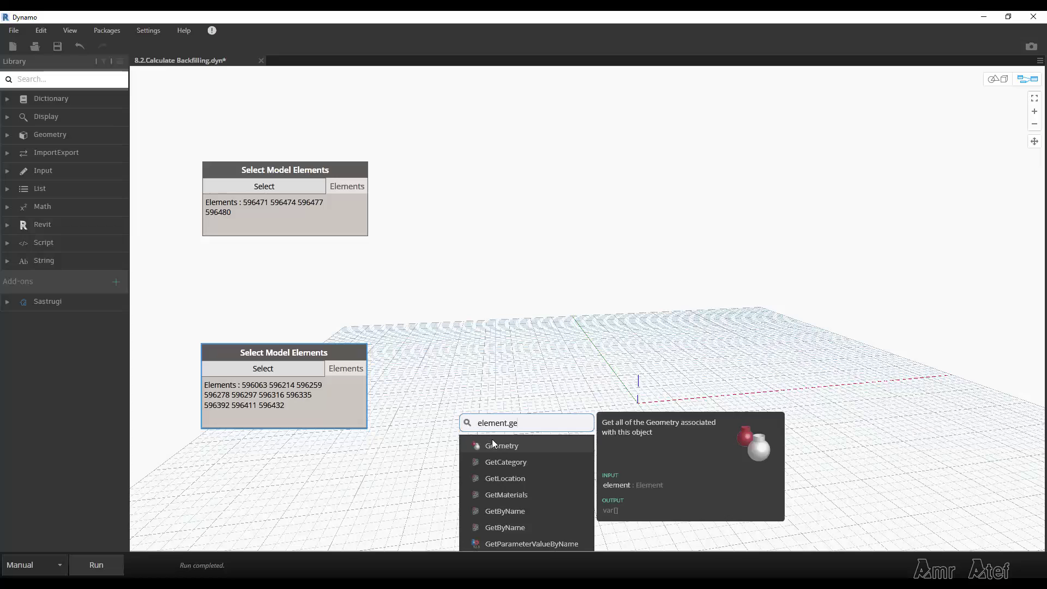
click(500, 442)
drag(503, 442, 448, 346)
drag(366, 368, 439, 371)
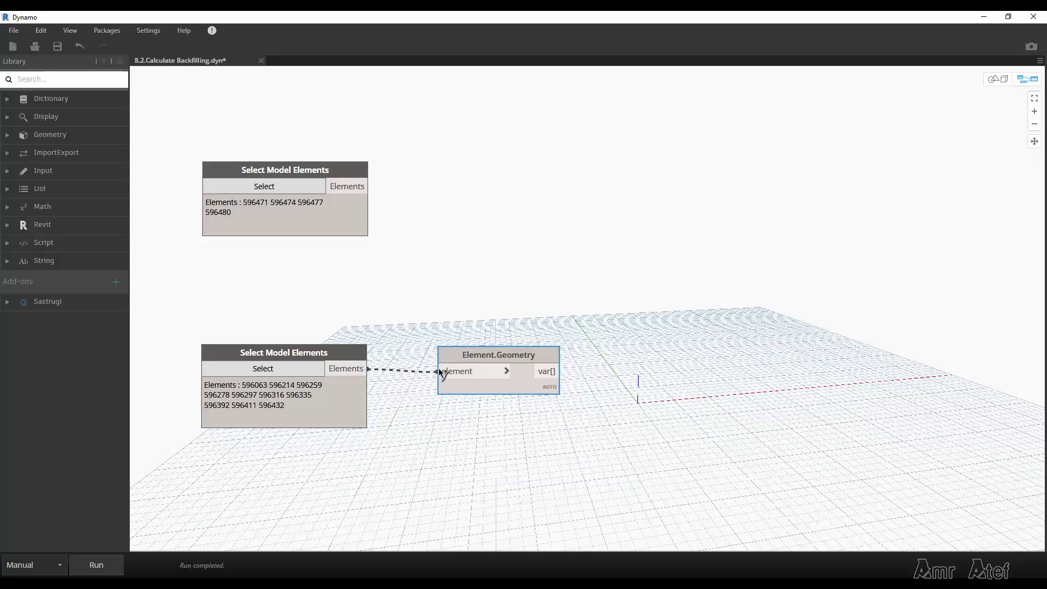
middle_drag(531, 380, 492, 369)
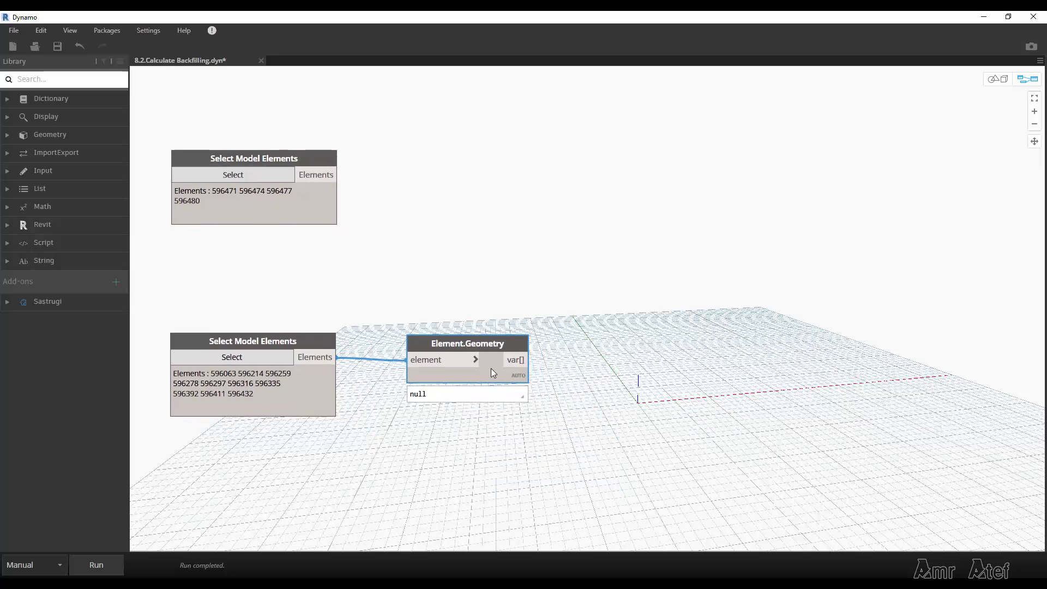
click(100, 571)
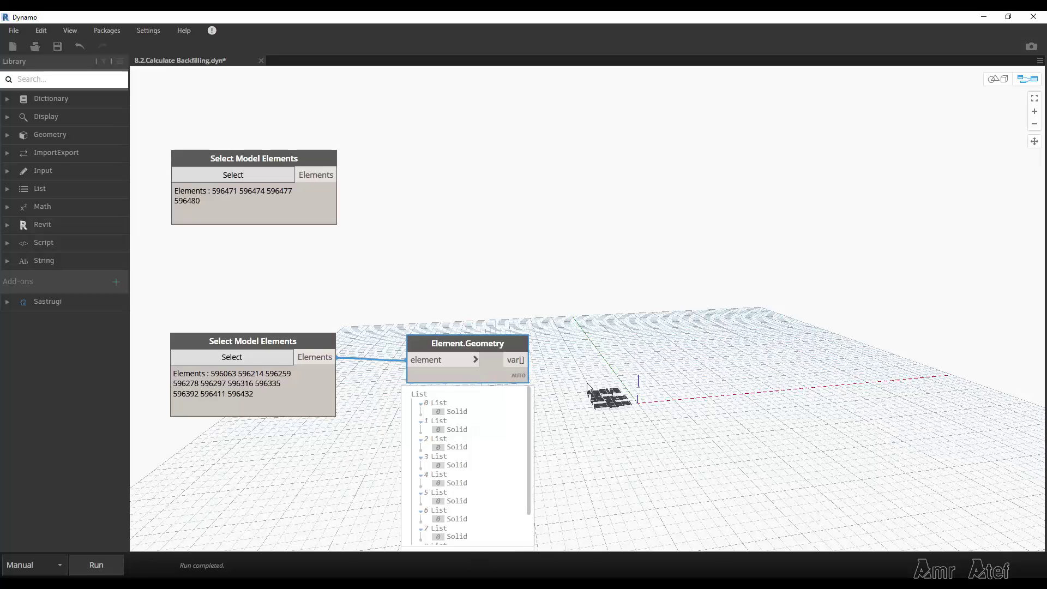
drag(486, 371, 474, 351)
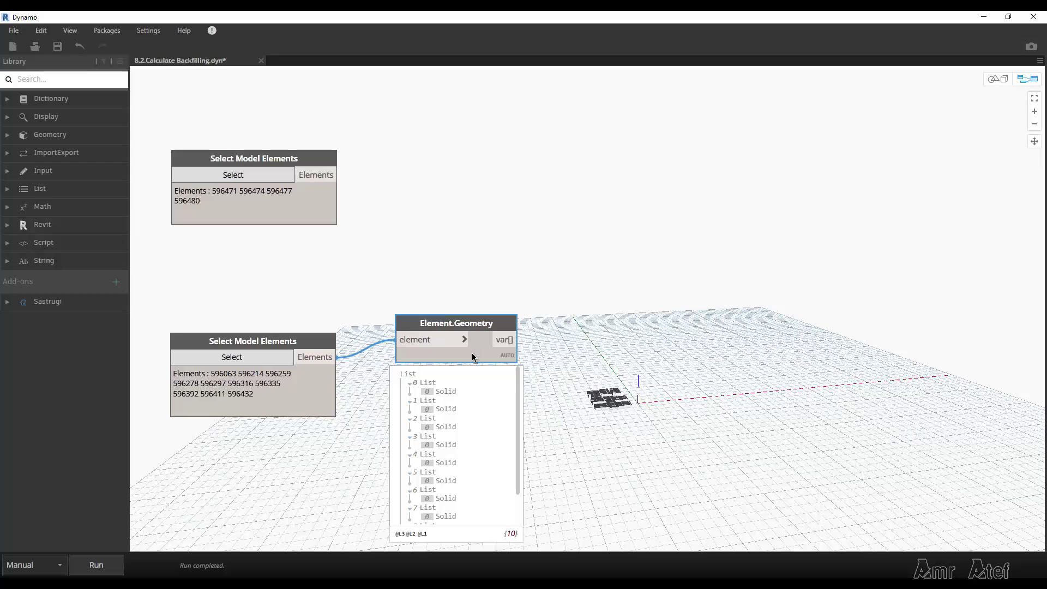
Add a List.Flatten node fed by the Element.Geometry output.
right_click(606, 352)
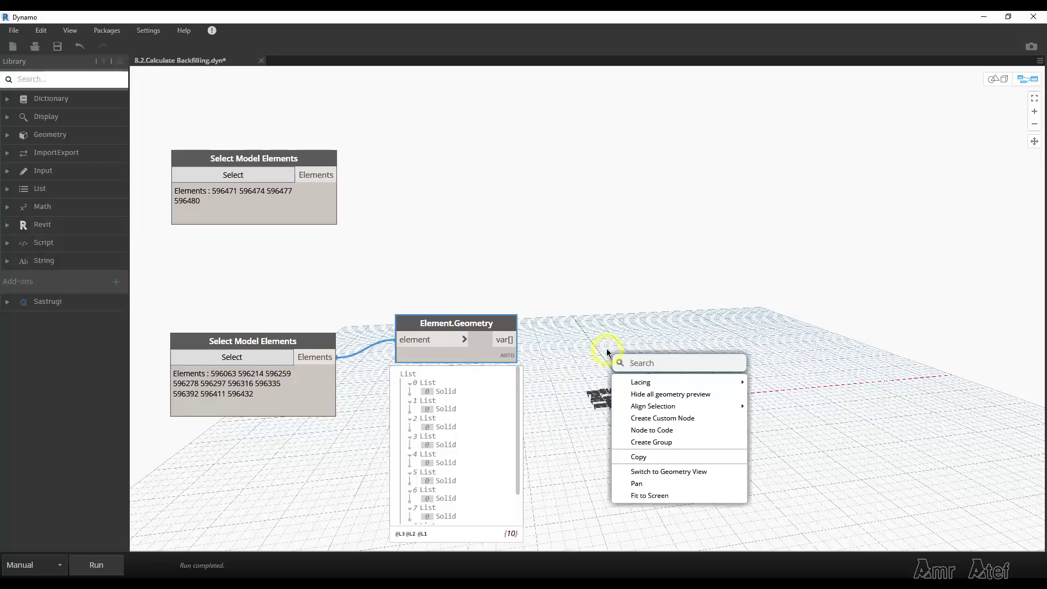
text(flat)
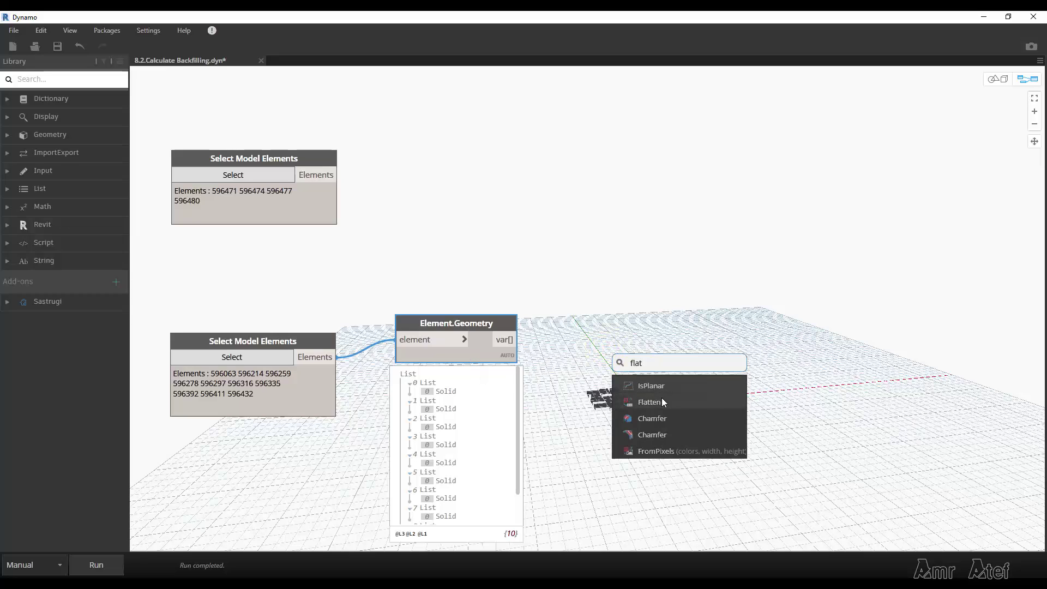
click(665, 401)
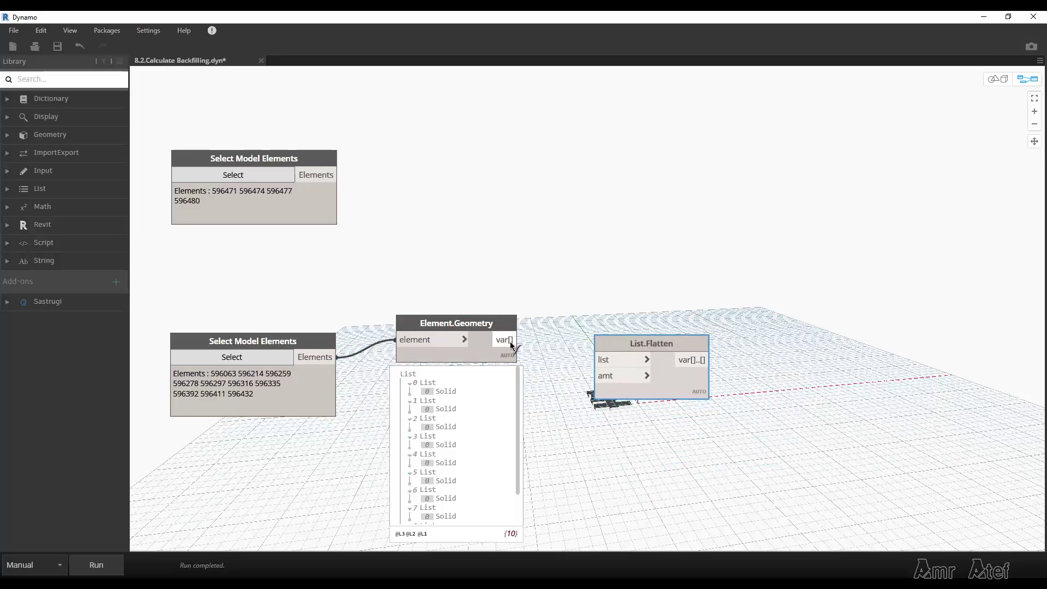
mouse_move(507, 339)
mouse_down()
mouse_move(646, 359)
mouse_move(616, 322)
mouse_up()
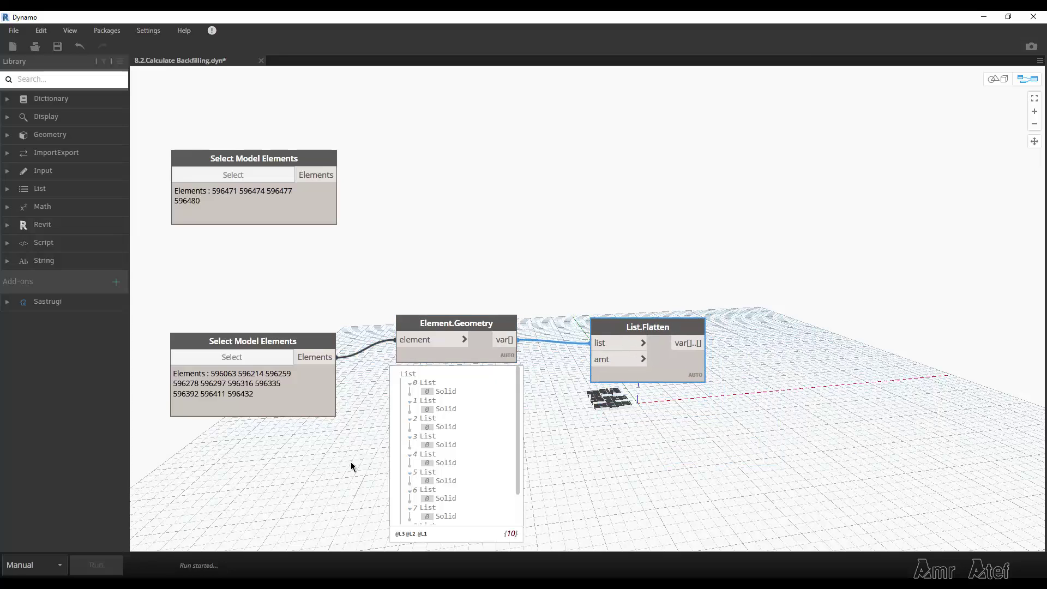
middle_drag(610, 430, 479, 423)
Wire the flattened list into a new Solid.ByUnion node and run it, giving one combined solid.
right_click(648, 324)
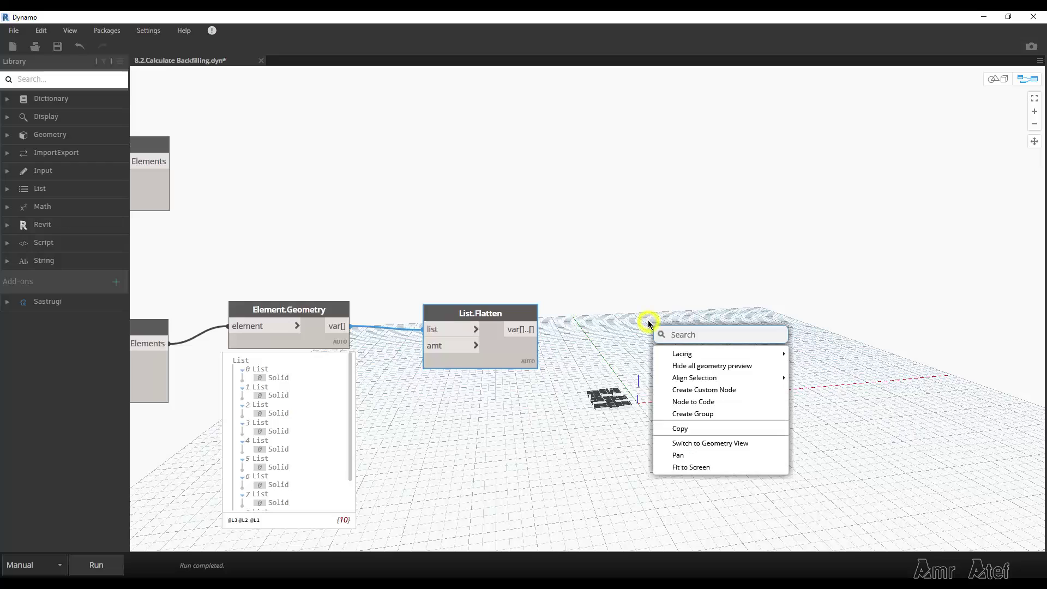
text(unioin)
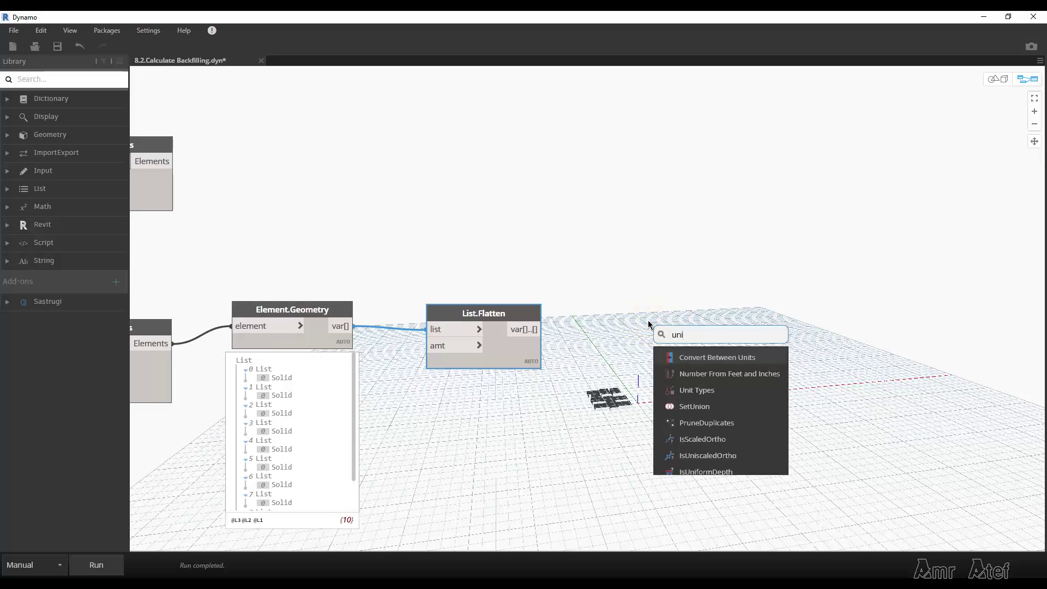
key(BackSpace)
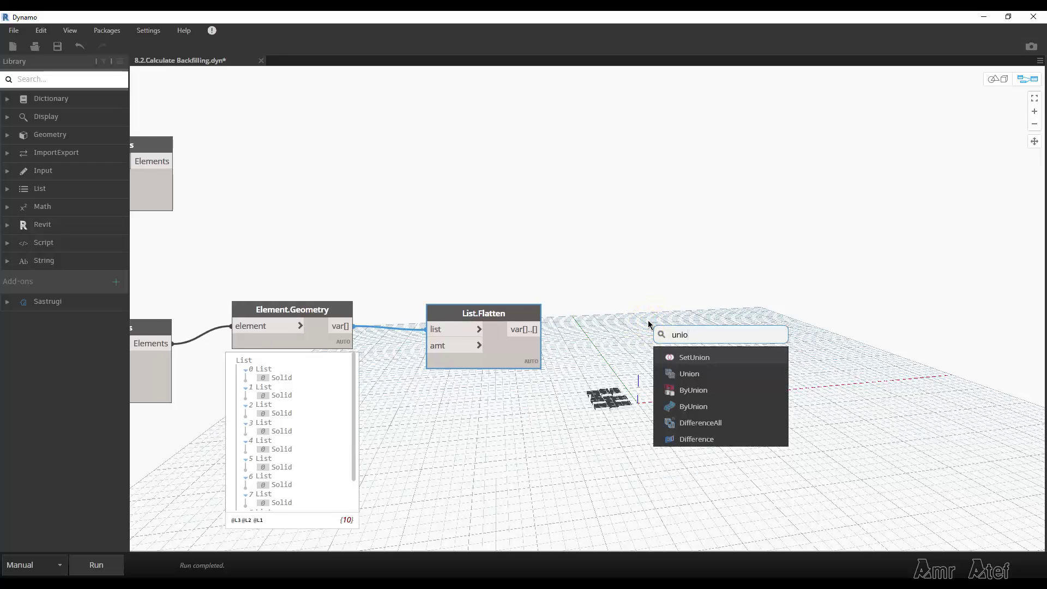
click(701, 389)
drag(729, 394, 624, 316)
click(542, 329)
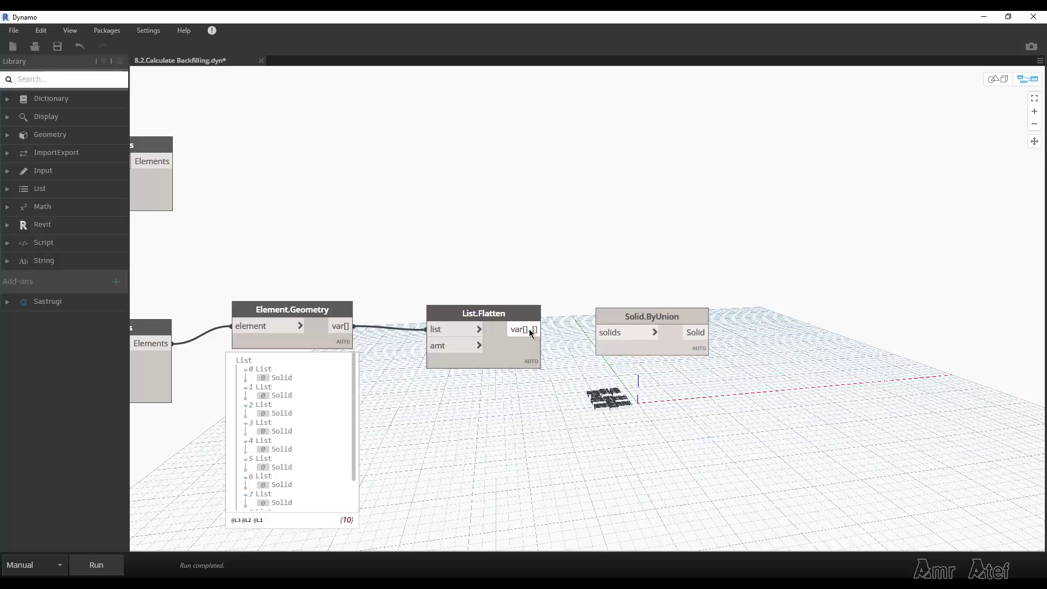
click(595, 332)
click(527, 379)
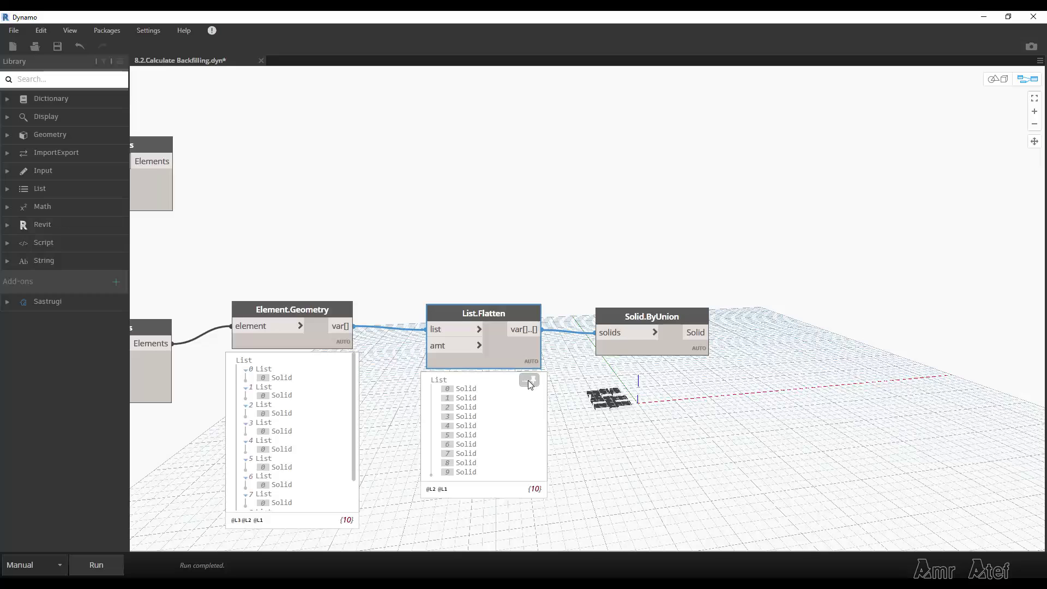
click(100, 568)
mouse_move(652, 342)
click(701, 349)
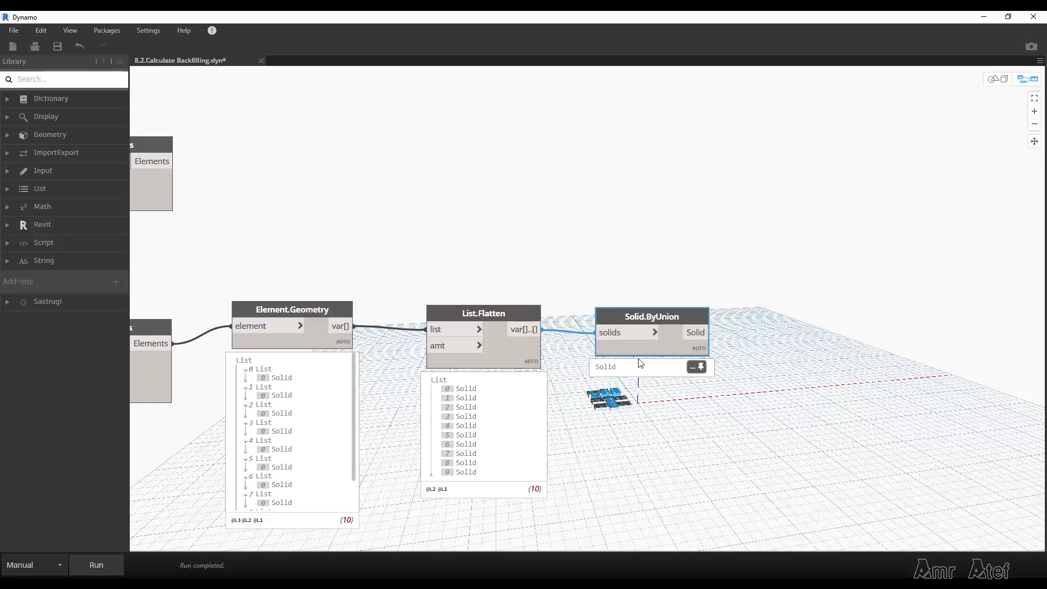
Feed the unioned solid into a new Solid.Volume node and run it, giving about 9.45.
right_click(722, 422)
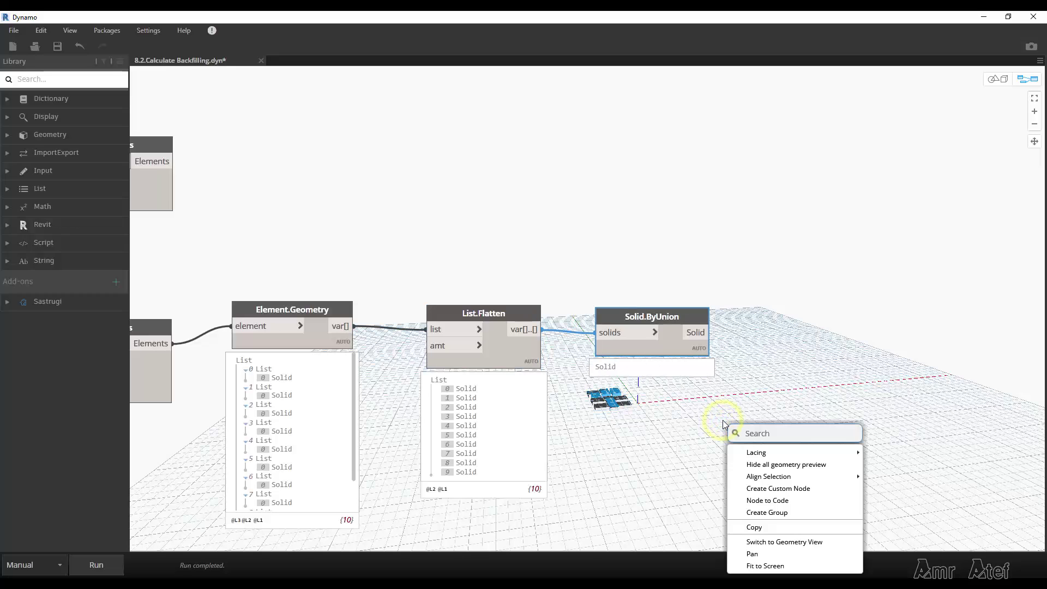
text(vo)
text(l)
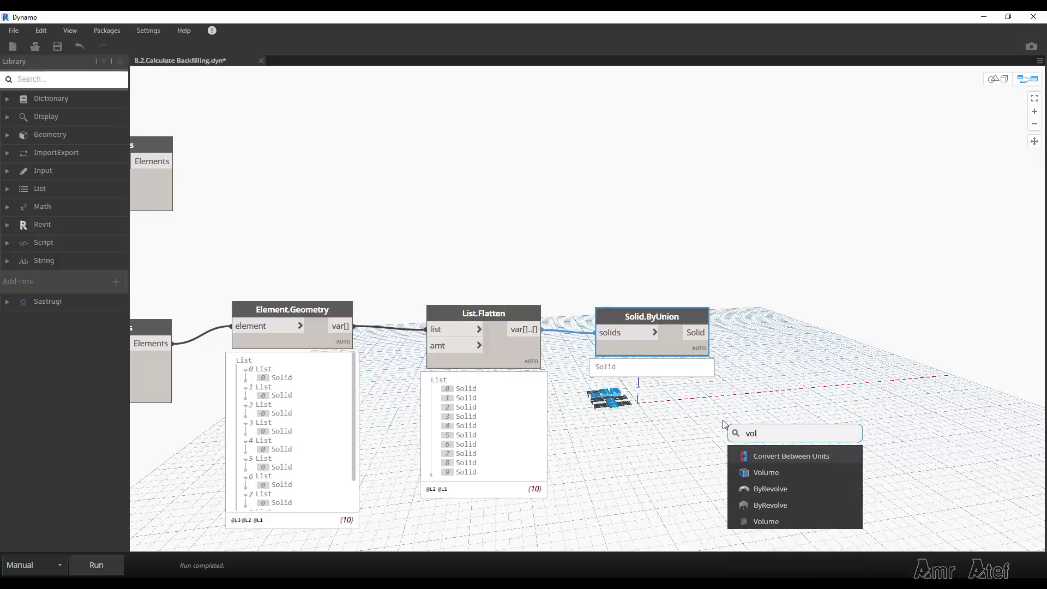
text(u)
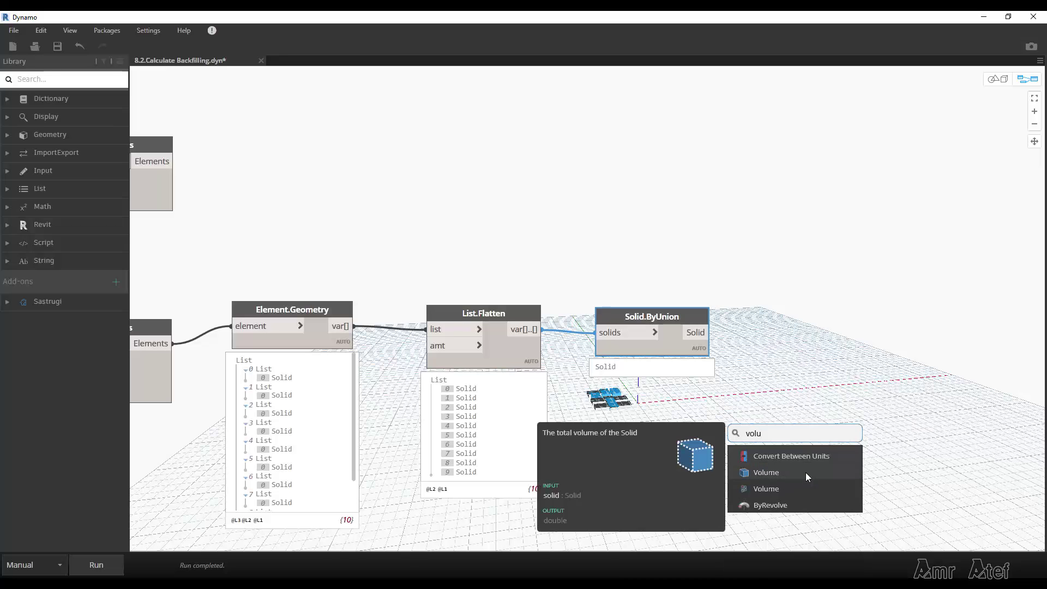
click(807, 472)
drag(834, 477, 801, 321)
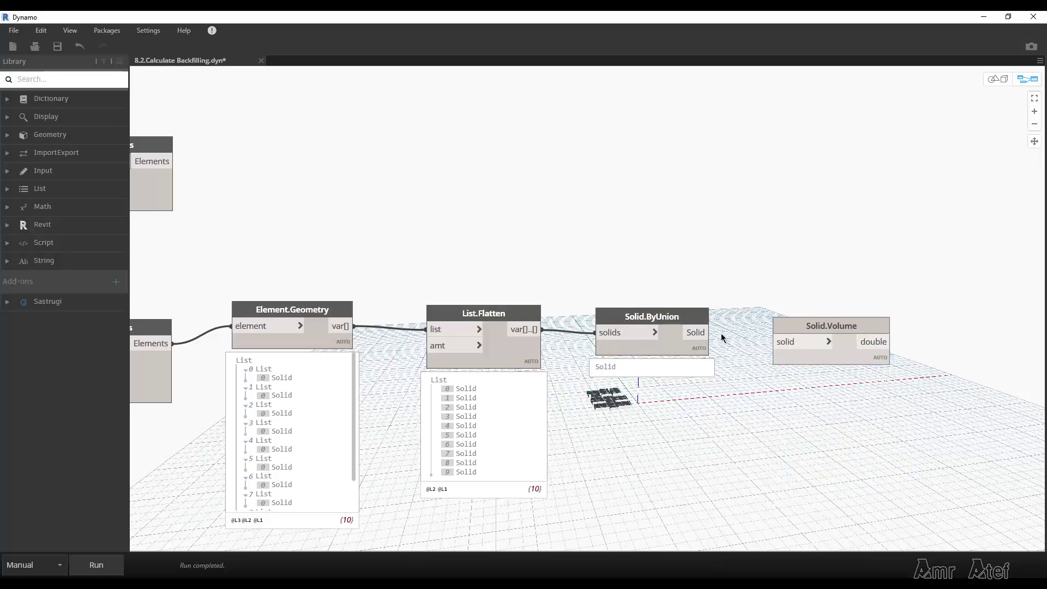
drag(712, 332, 774, 342)
click(97, 565)
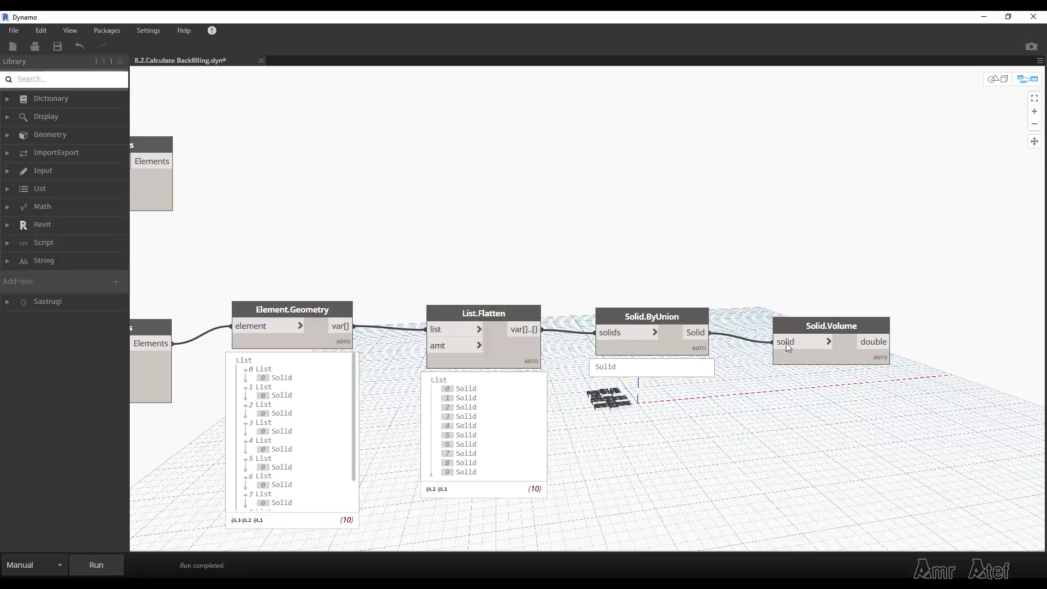
click(867, 354)
scroll(763, 376, up, 3)
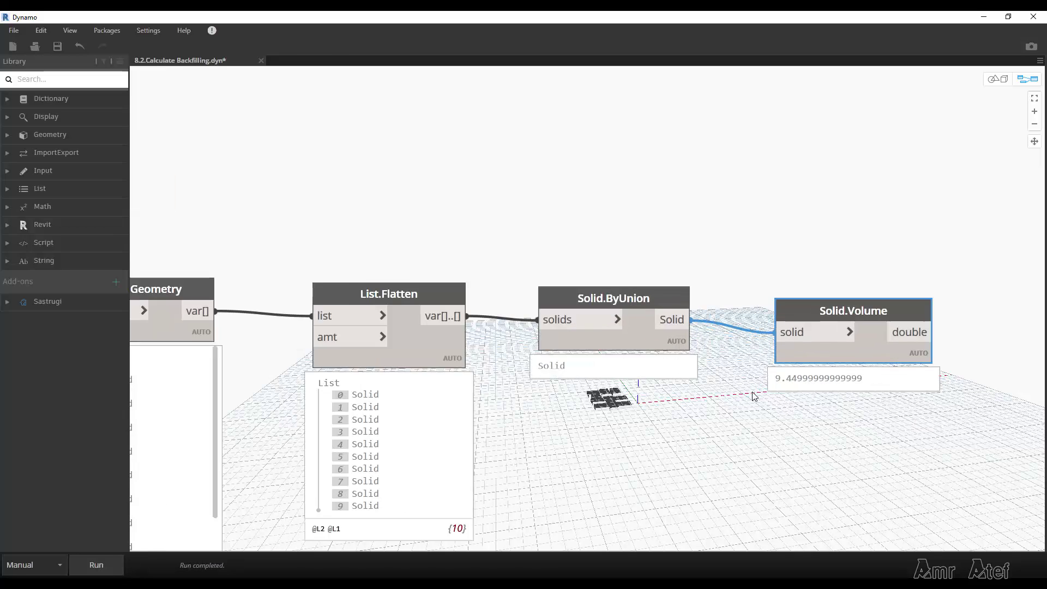
Inspect the footing solids in the 3D background preview, then return to the graph and select the boundary-curve node.
click(998, 79)
mouse_move(642, 402)
middle_down()
mouse_move(695, 495)
mouse_move(794, 282)
middle_up()
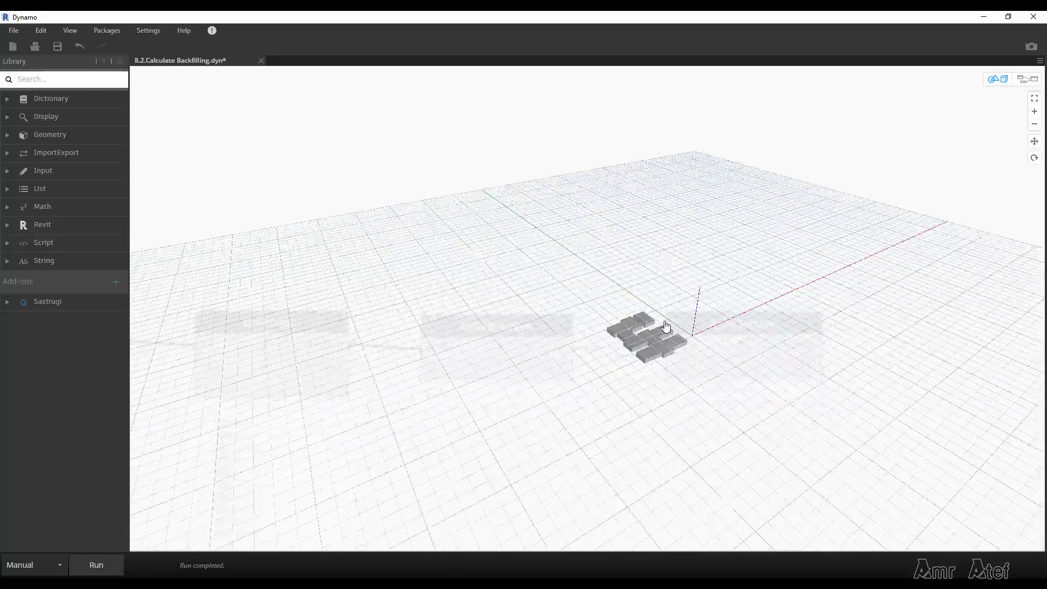
scroll(795, 283, up, 2)
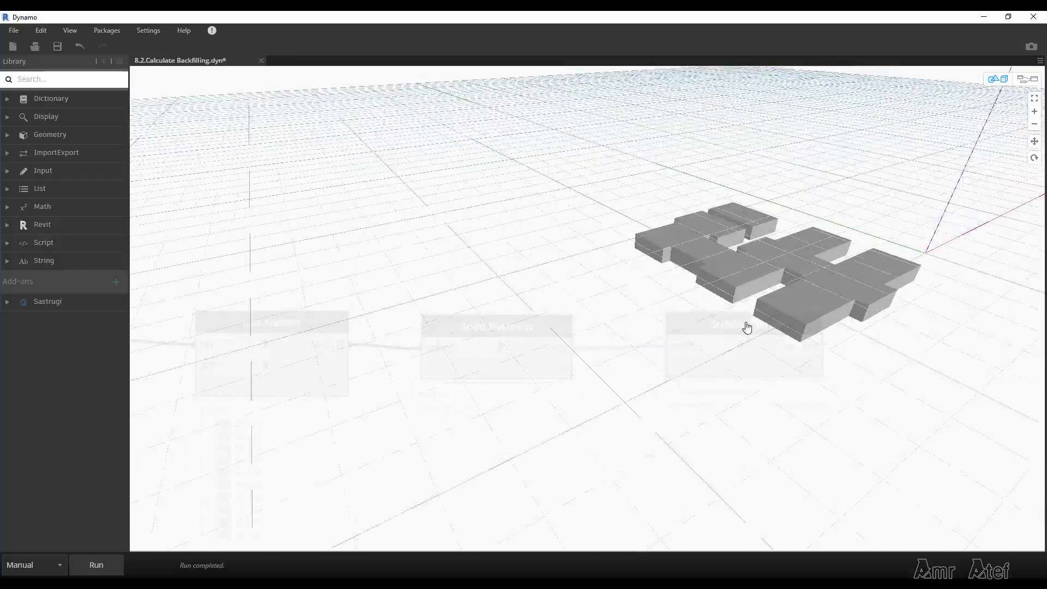
middle_drag(745, 325, 623, 346)
click(1030, 82)
scroll(684, 303, down, 1)
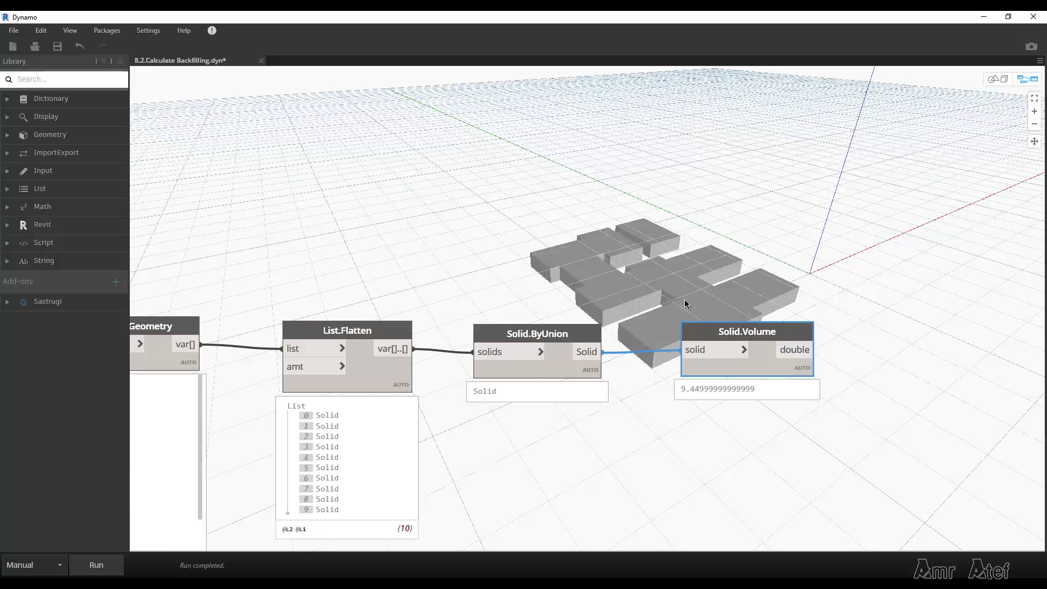
scroll(640, 273, down, 2)
scroll(323, 272, up, 2)
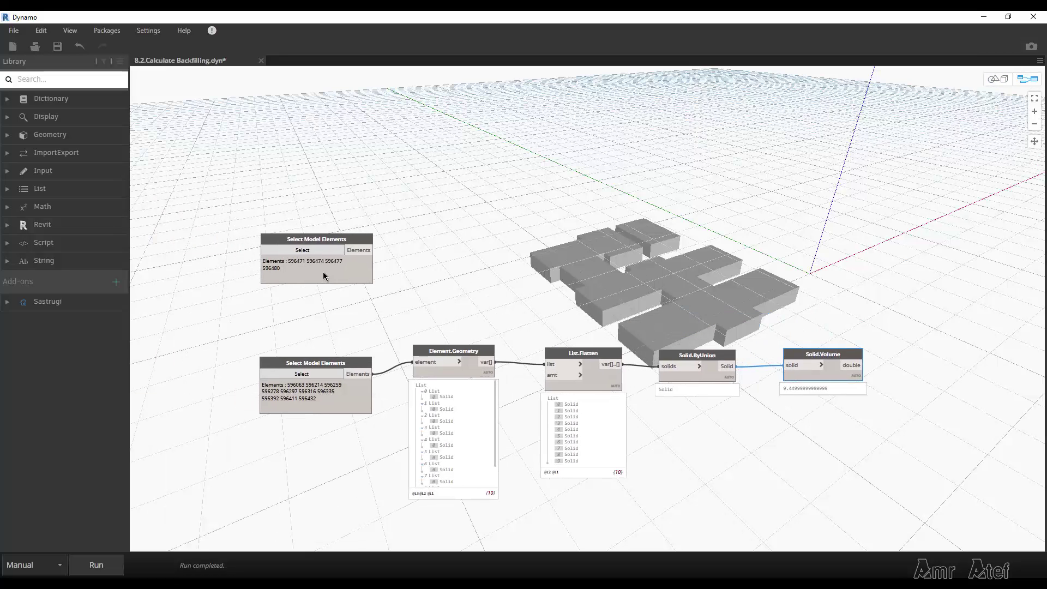
scroll(322, 270, up, 1)
click(323, 271)
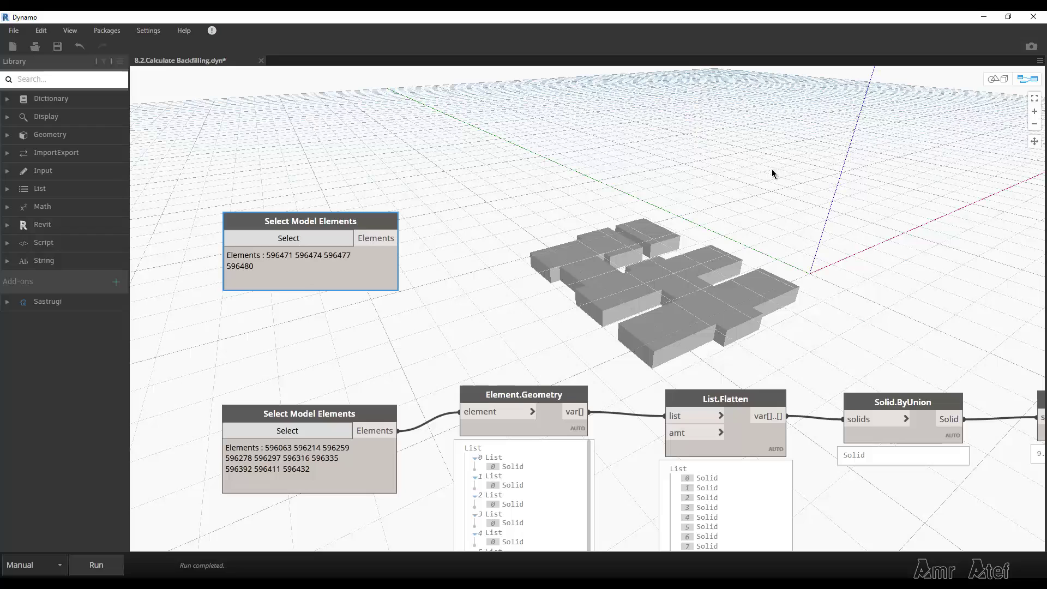
Move the boundary-curve node up and feed it into a copied Element.Geometry node, giving four Lines.
click(385, 302)
drag(368, 274, 368, 220)
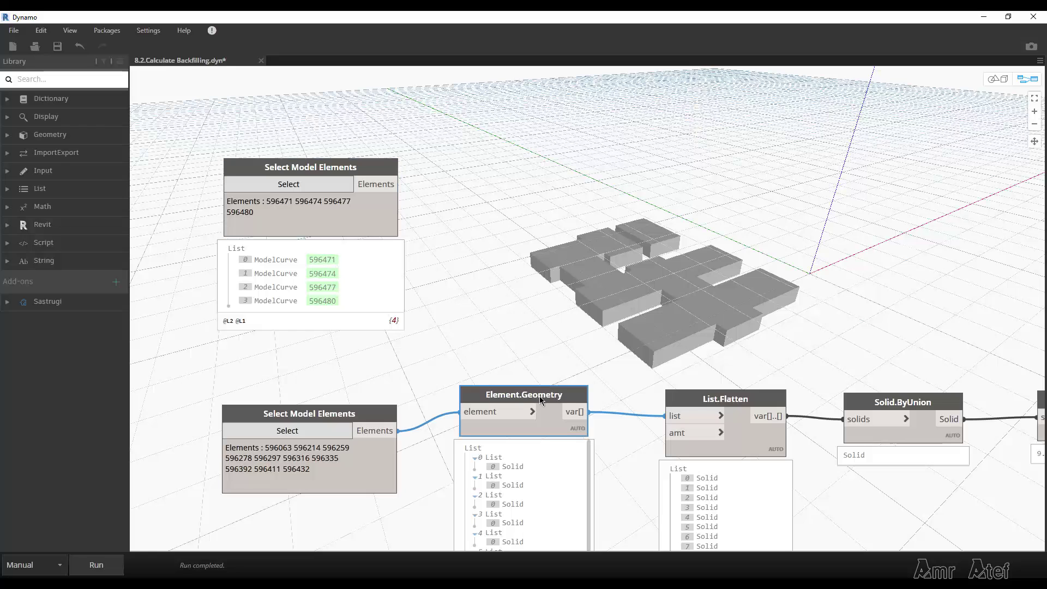
mouse_move(538, 396)
mouse_down()
mouse_move(565, 221)
mouse_move(545, 174)
mouse_up()
click(398, 184)
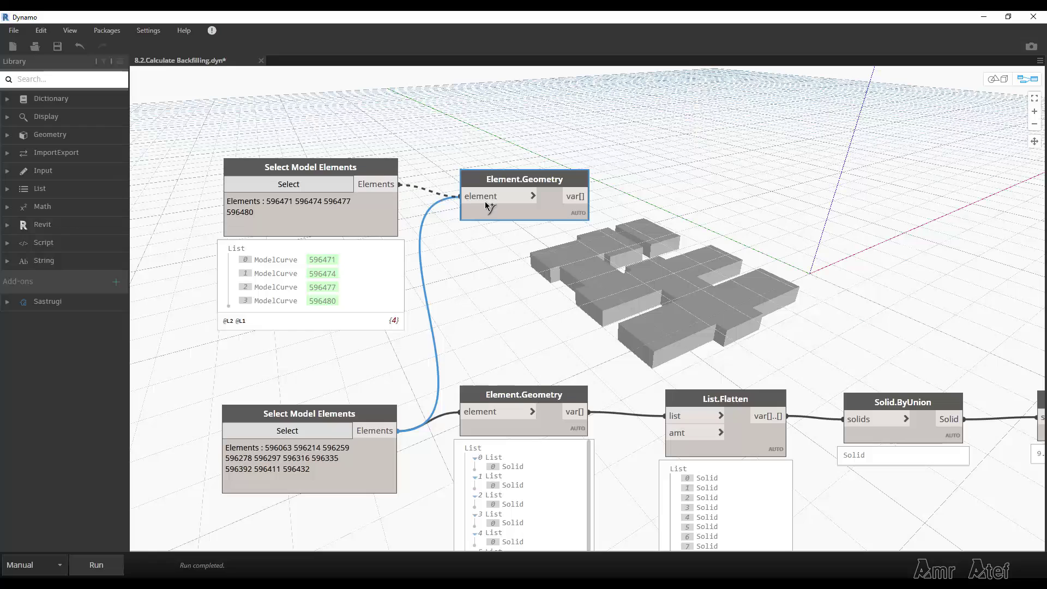
click(462, 196)
click(94, 564)
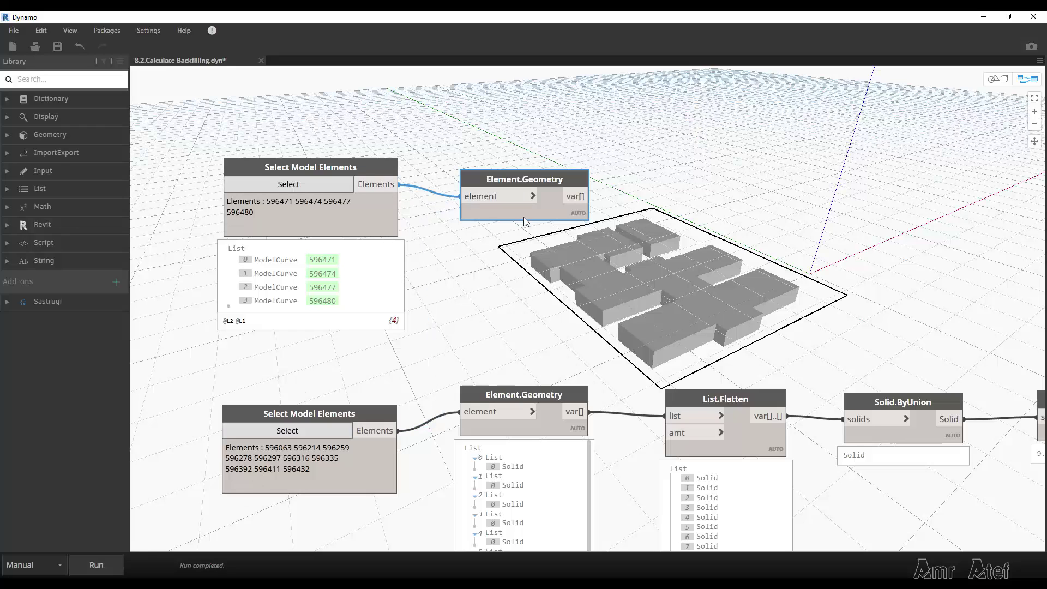
mouse_move(523, 217)
click(575, 233)
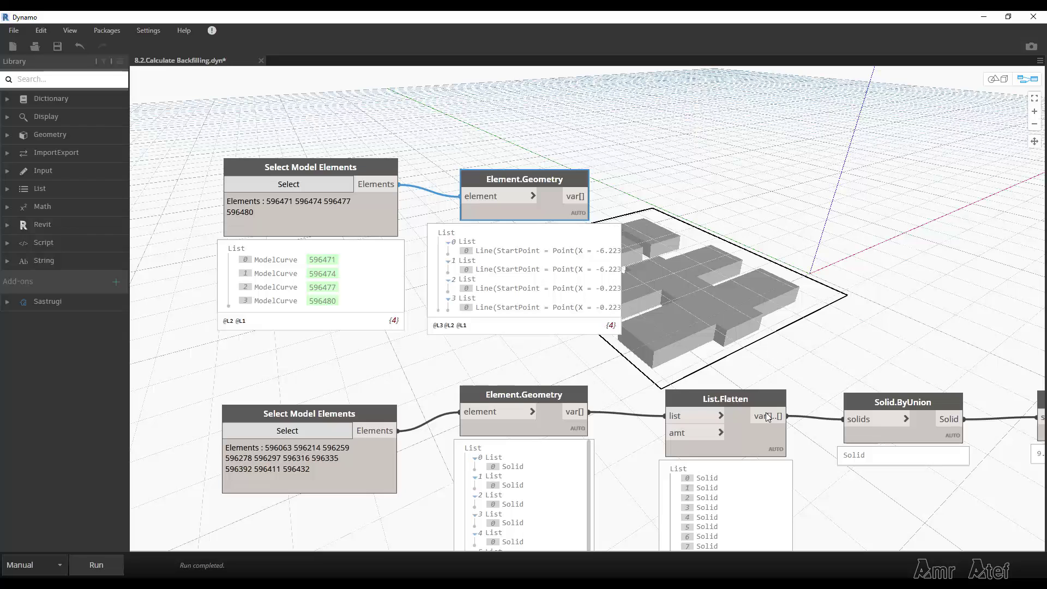
Feed the boundary geometry into a copied List.Flatten node, giving four flat Lines, and tidy the layout.
ctrl+drag(754, 429, 757, 213)
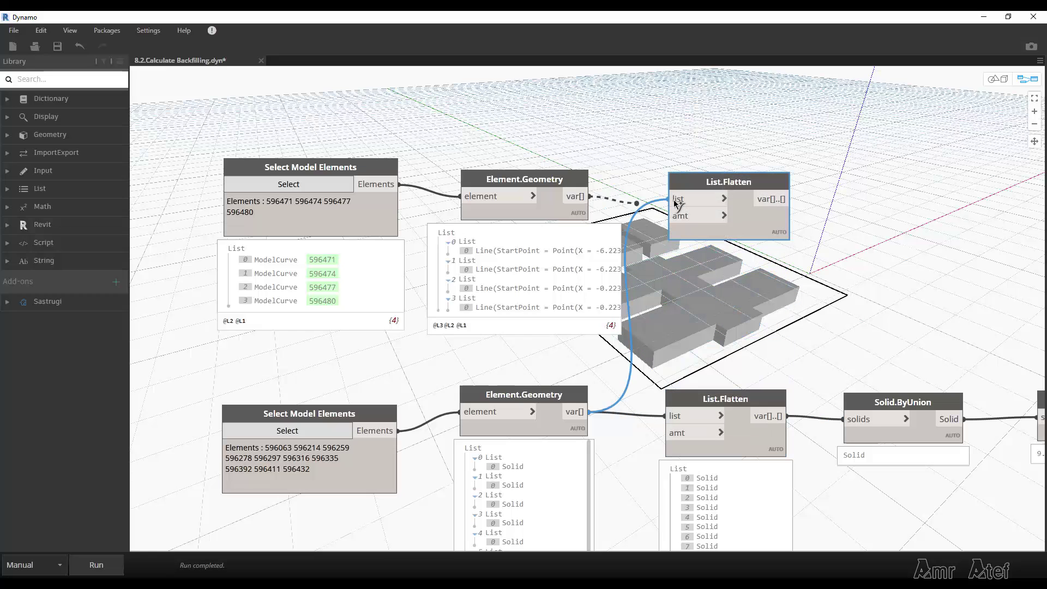
drag(676, 199, 589, 196)
click(113, 563)
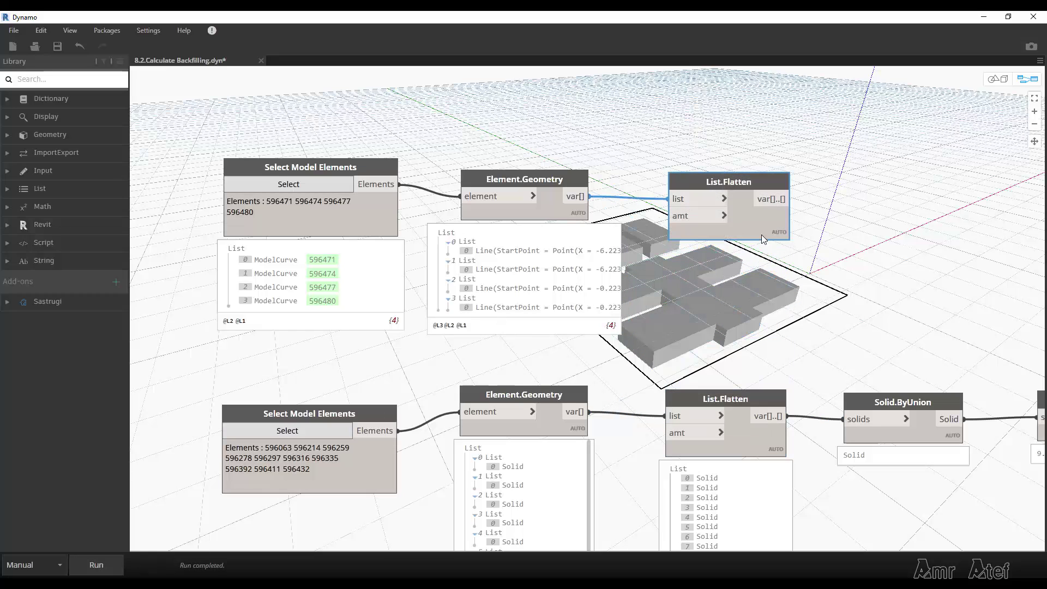
middle_drag(779, 272, 581, 279)
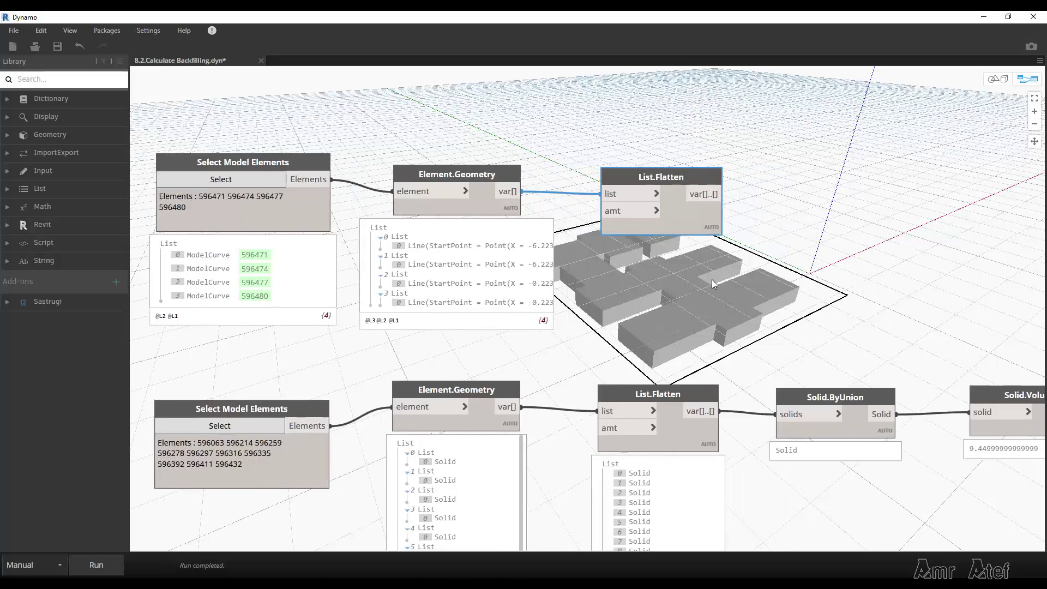
click(515, 246)
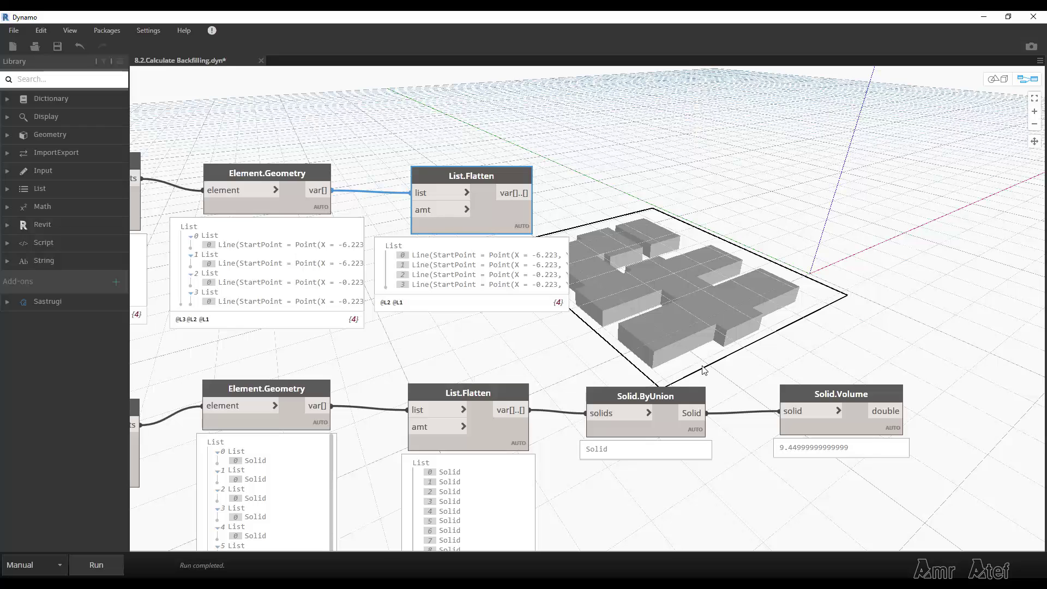
drag(453, 289, 466, 288)
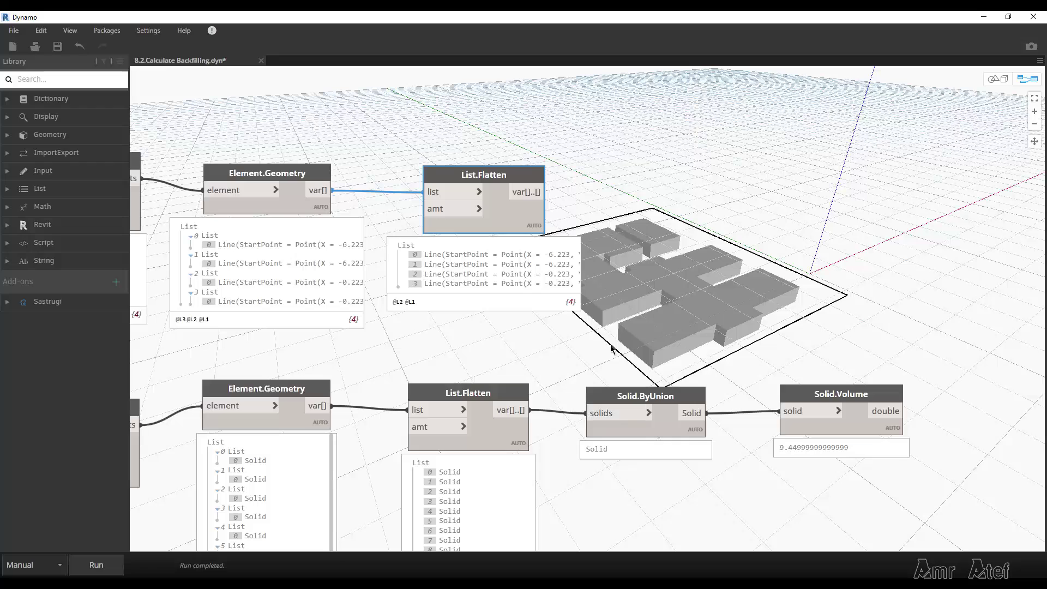
middle_drag(518, 317, 425, 322)
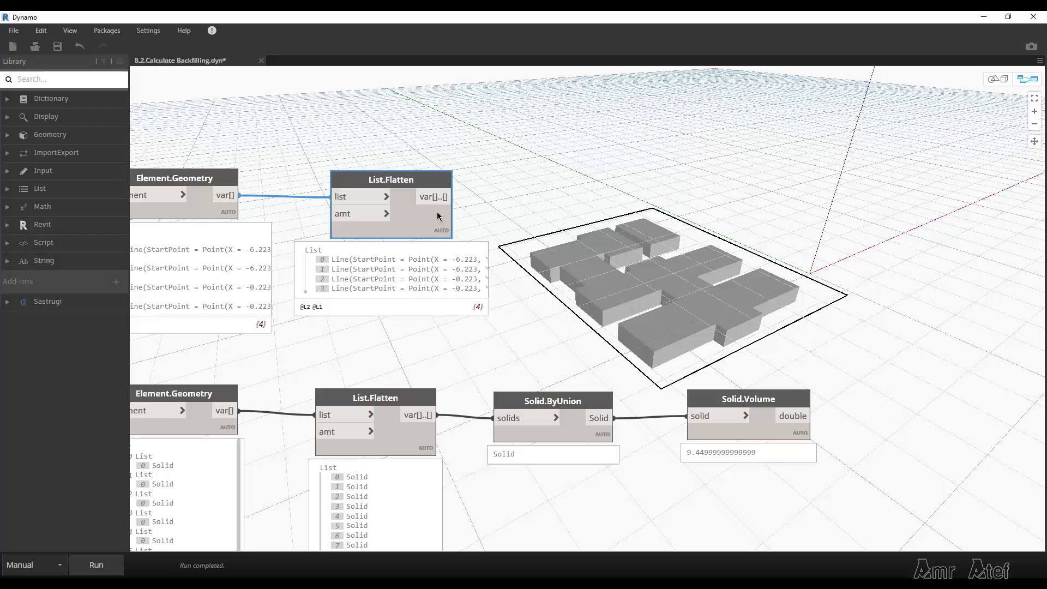
Add a Curve.Join node and position it beside the top List.Flatten of boundary lines.
right_click(600, 218)
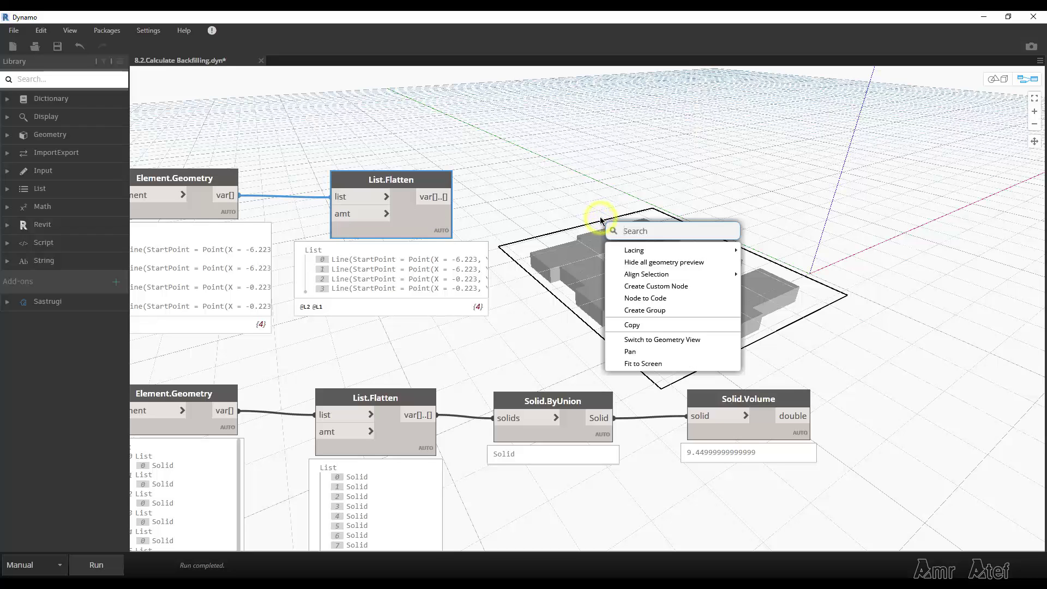
text(cu)
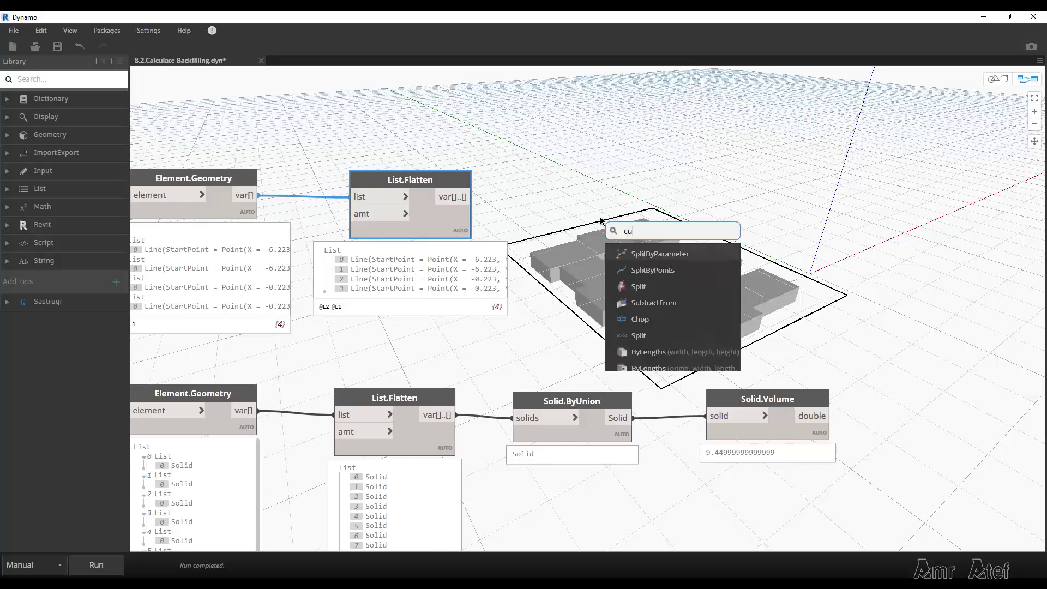
text(rve.j)
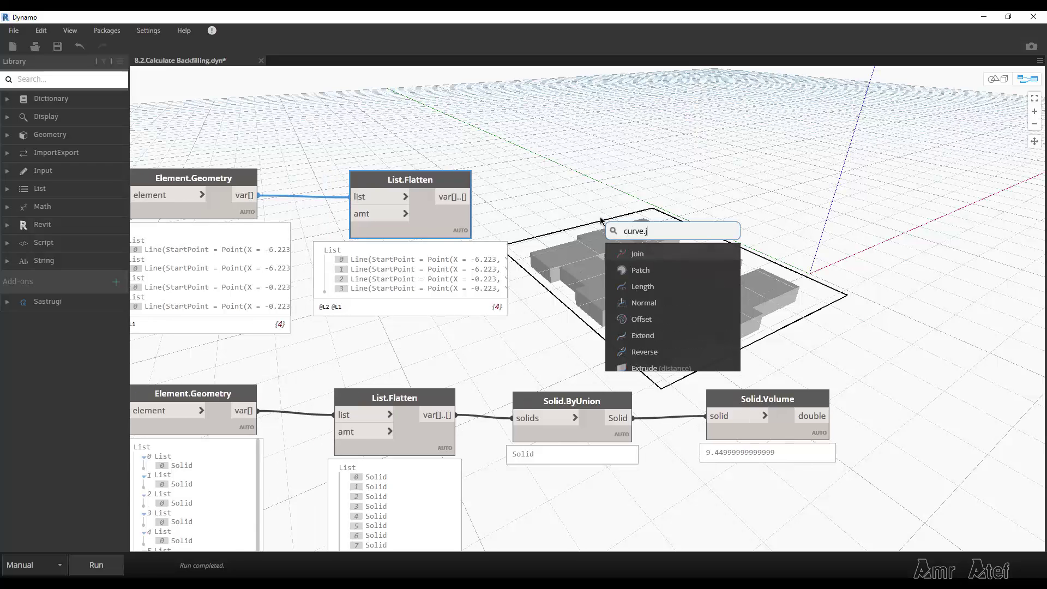
text(o)
click(653, 252)
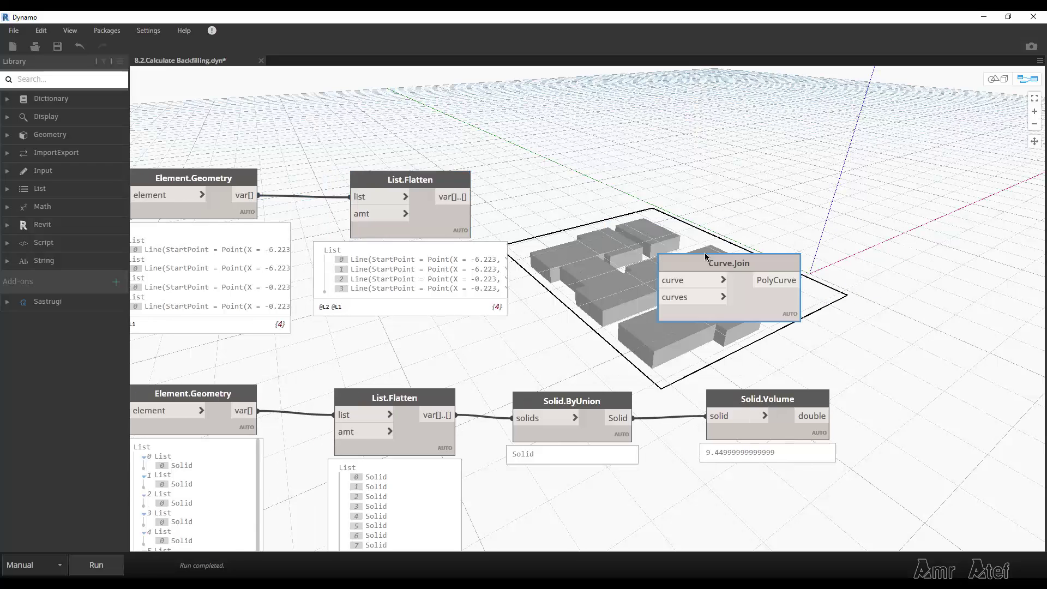
drag(709, 245, 733, 209)
mouse_move(408, 274)
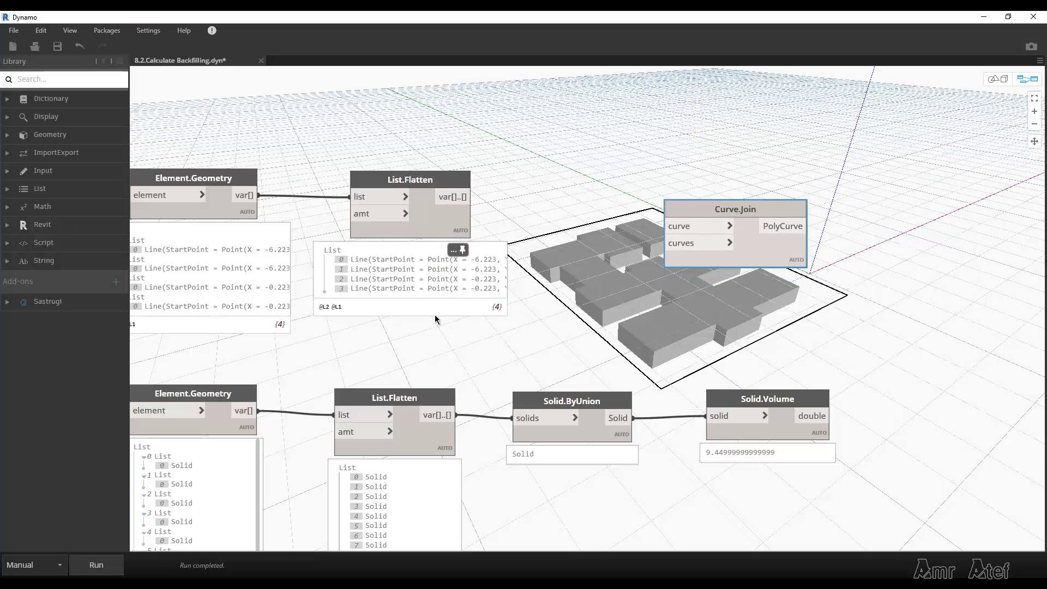
drag(750, 249, 767, 231)
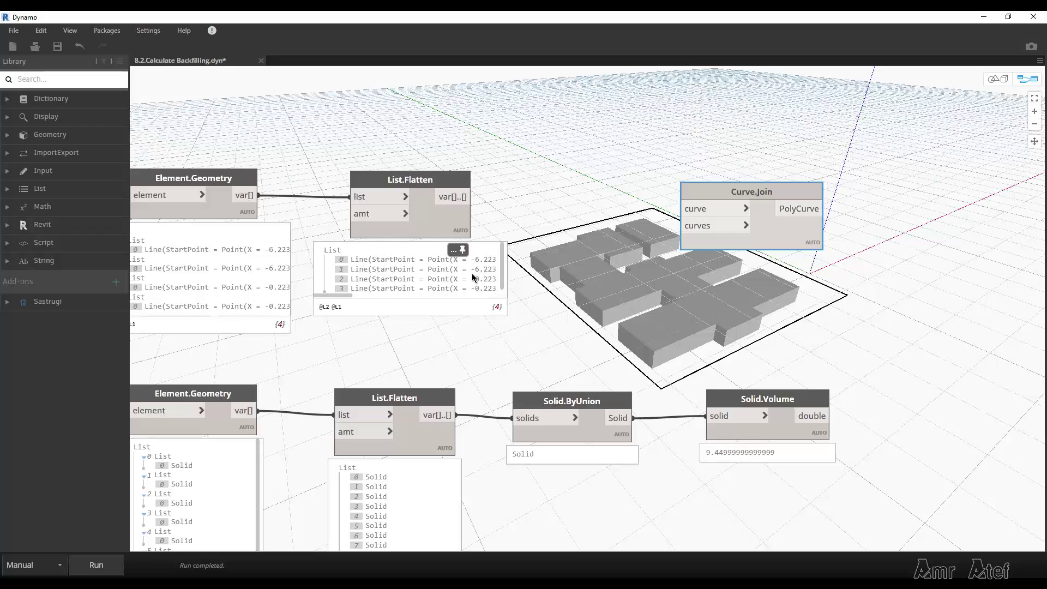
Add a List.Deconstruct node and place it between List.Flatten and Curve.Join.
right_click(578, 215)
text(desc)
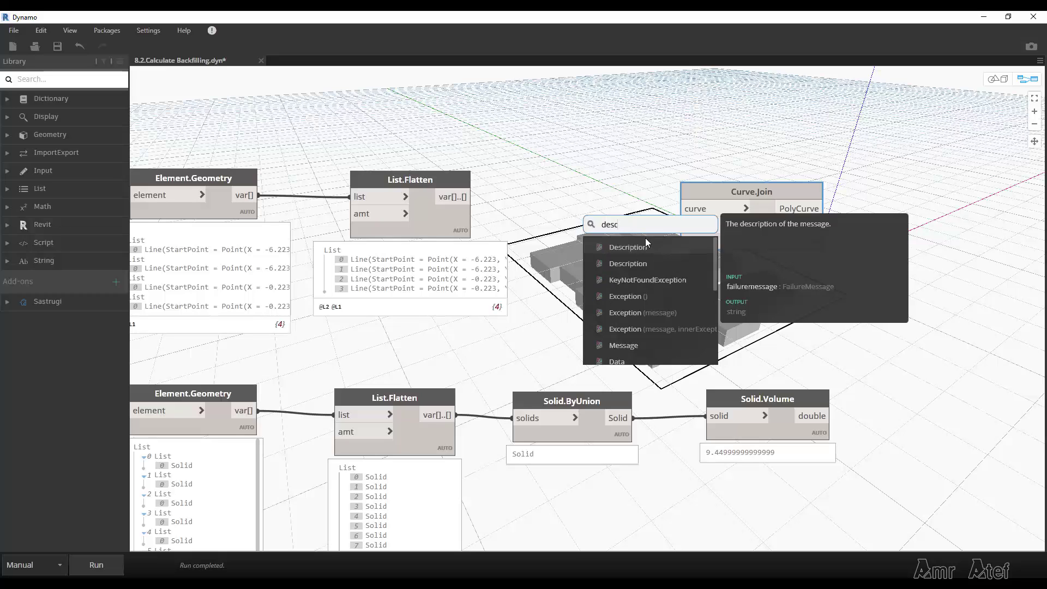
key(Escape)
right_click(603, 201)
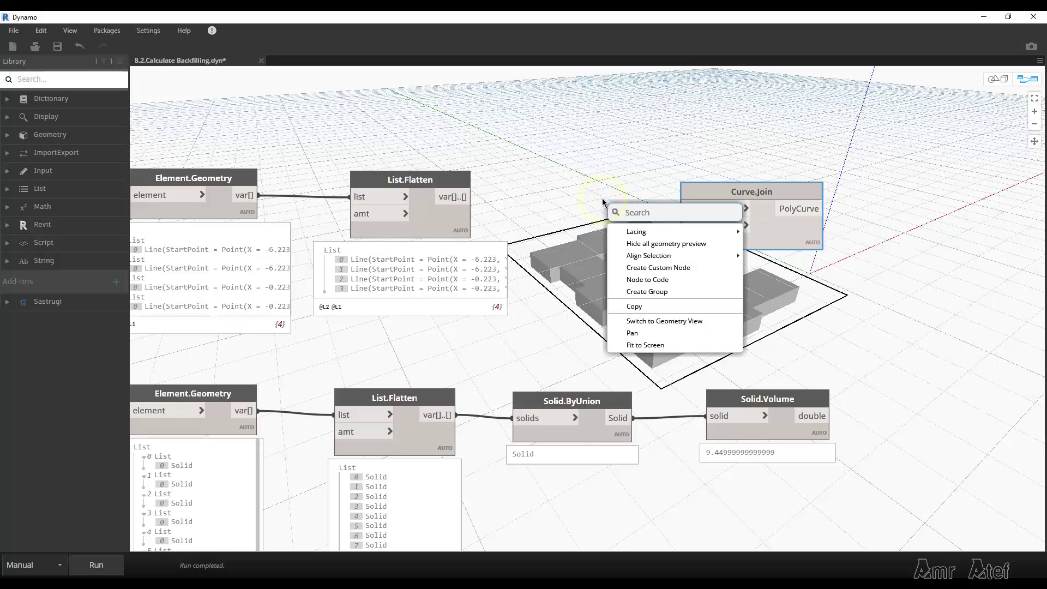
text(decon)
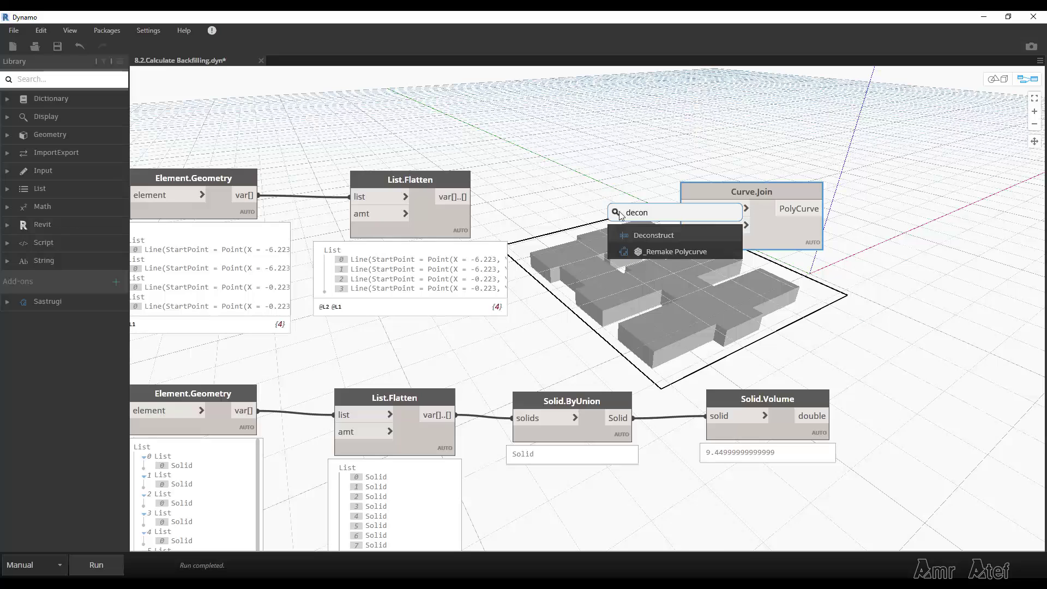
click(653, 235)
drag(690, 236, 592, 187)
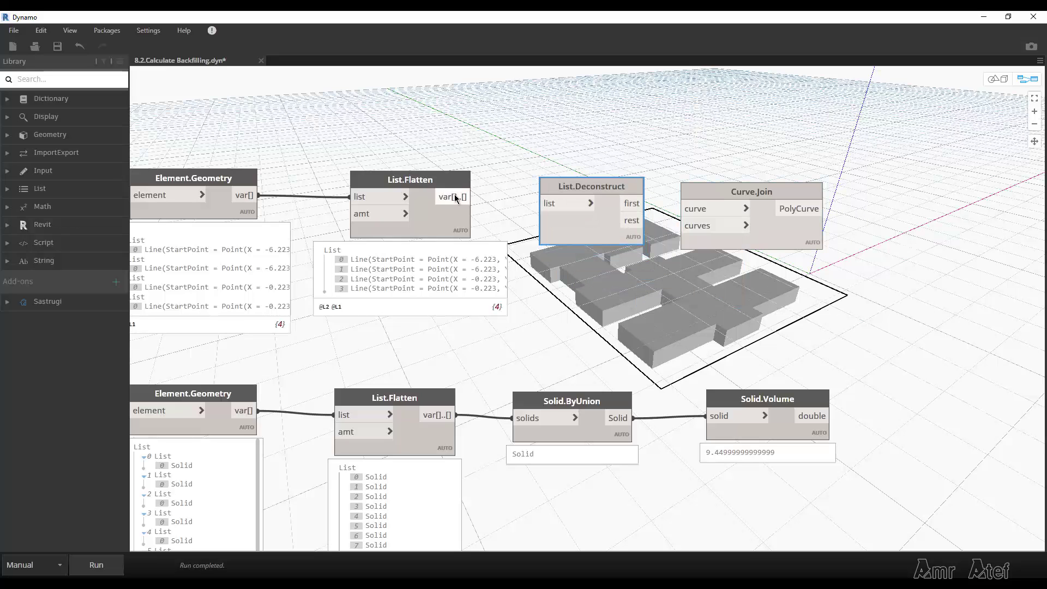
Wire List.Flatten through List.Deconstruct's first and rest outputs into Curve.Join's curve and curves inputs.
drag(455, 198, 543, 203)
mouse_move(624, 206)
mouse_down()
mouse_move(681, 209)
mouse_move(681, 226)
mouse_up()
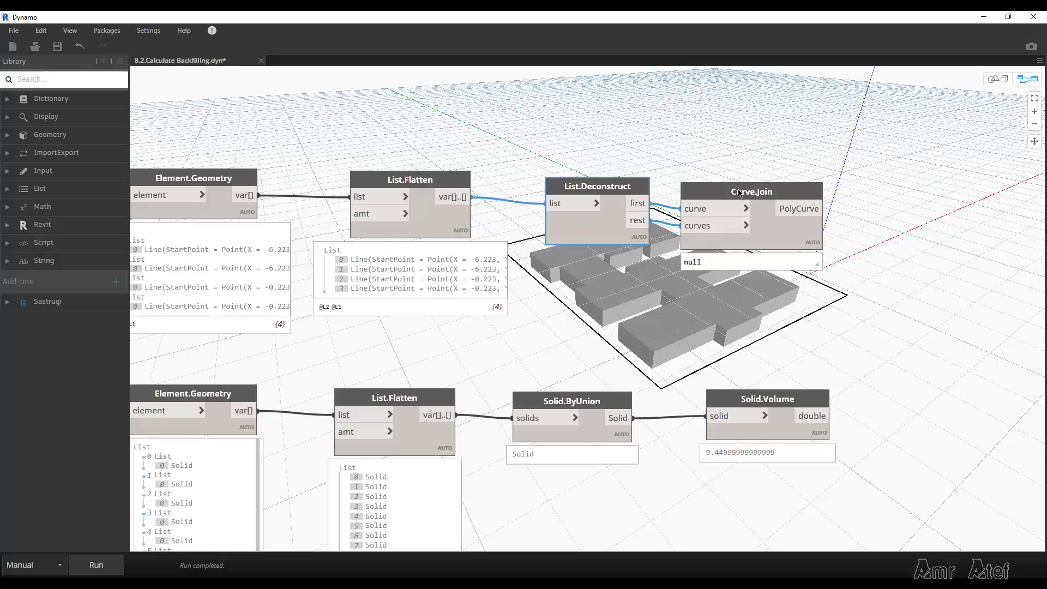
drag(740, 193, 743, 189)
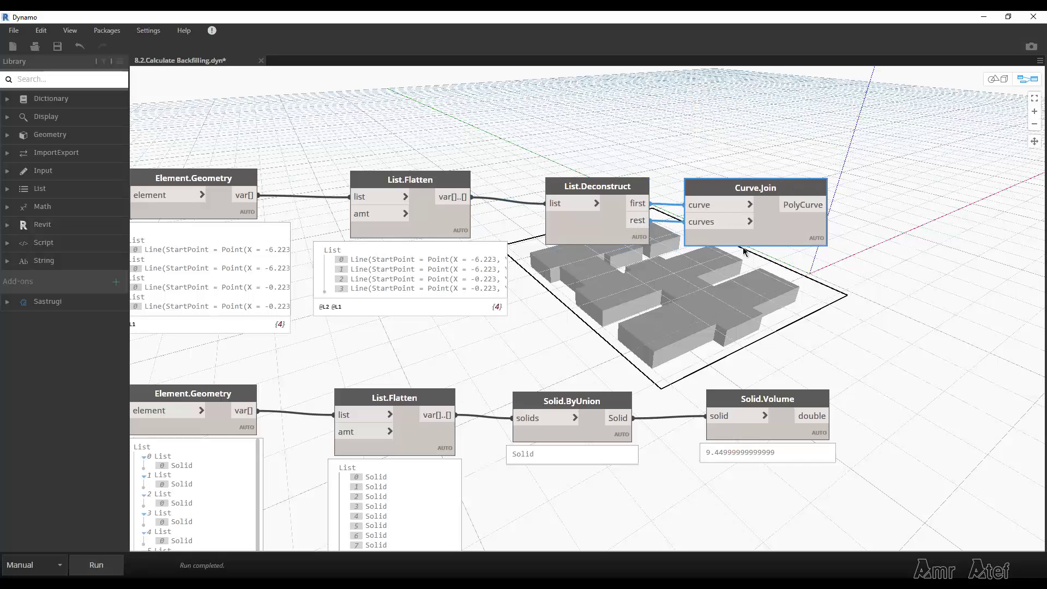
middle_drag(747, 295, 562, 296)
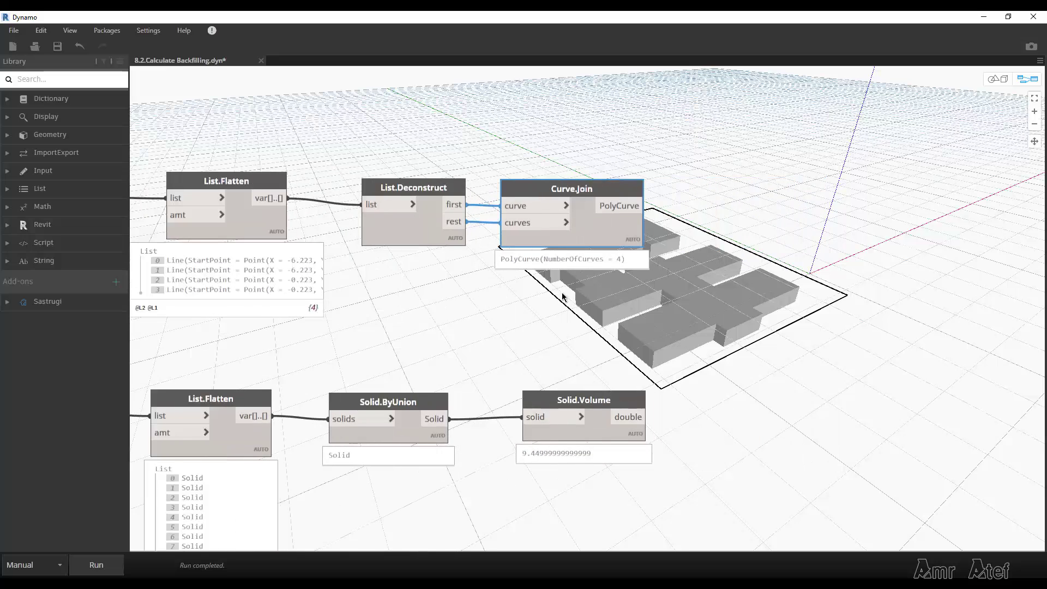
drag(590, 229, 599, 227)
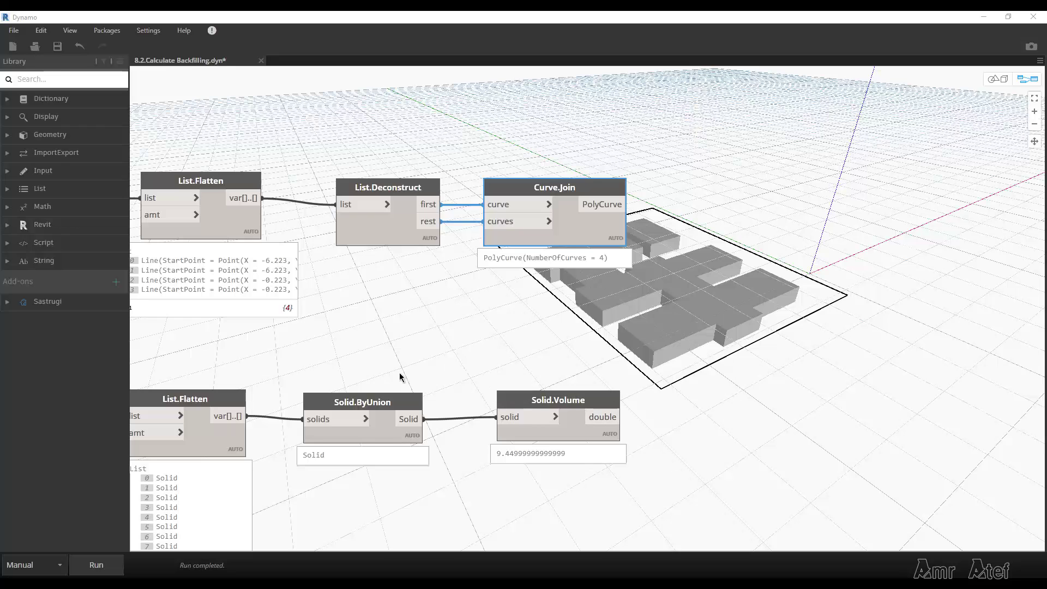
Add a BoundingBox.ByGeometry node and feed it the Solid output of Solid.ByUnion.
drag(381, 433, 372, 433)
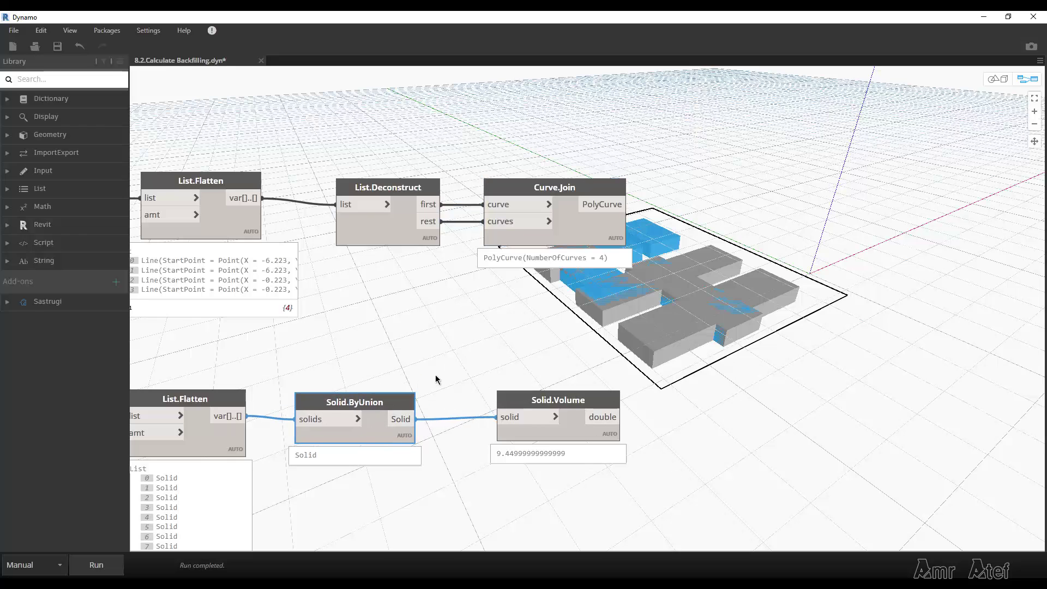
right_click(458, 360)
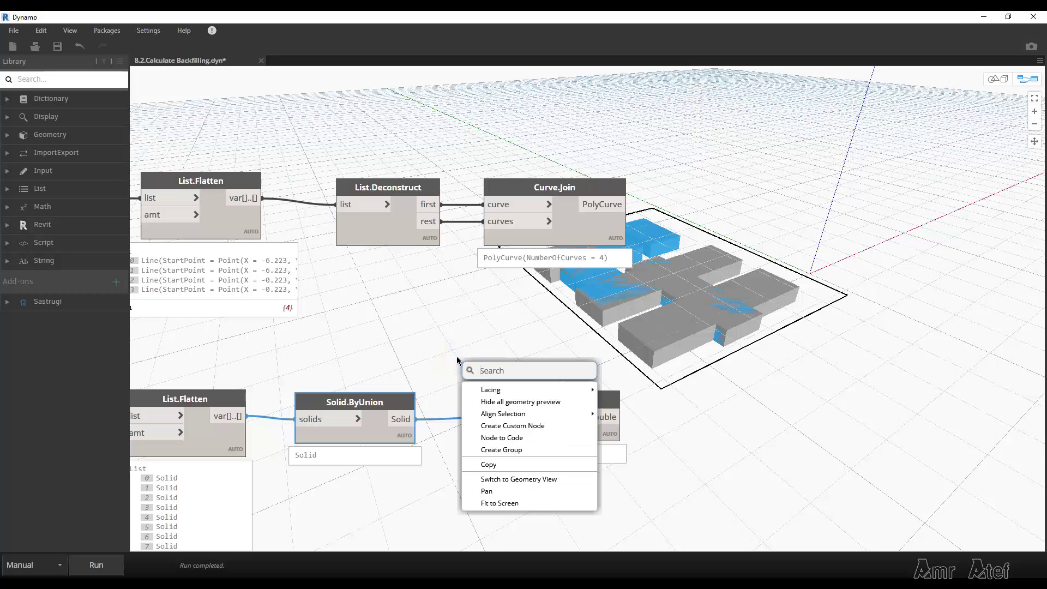
text(boun)
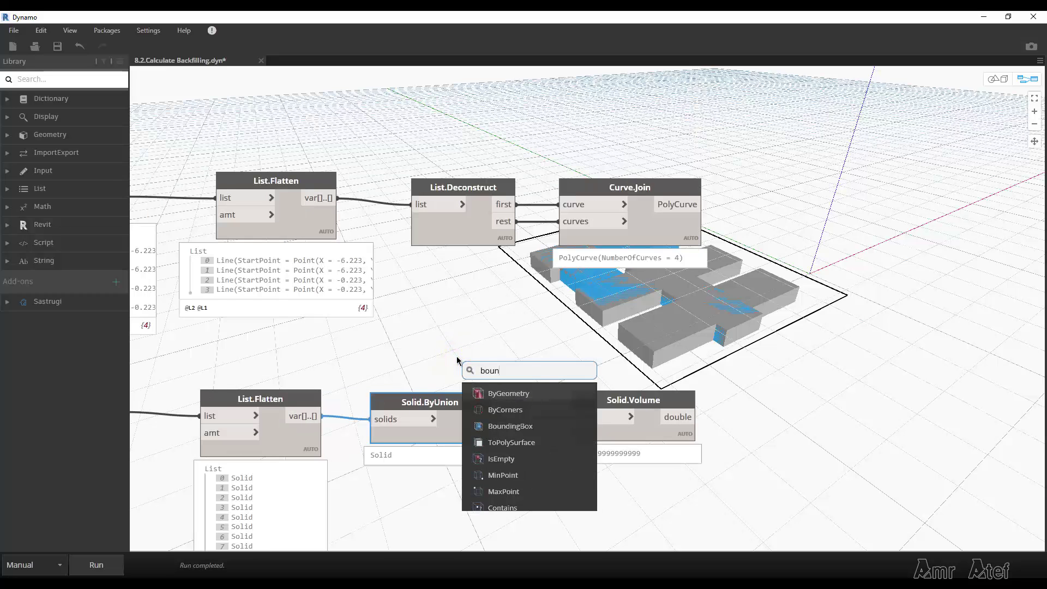
text(ding)
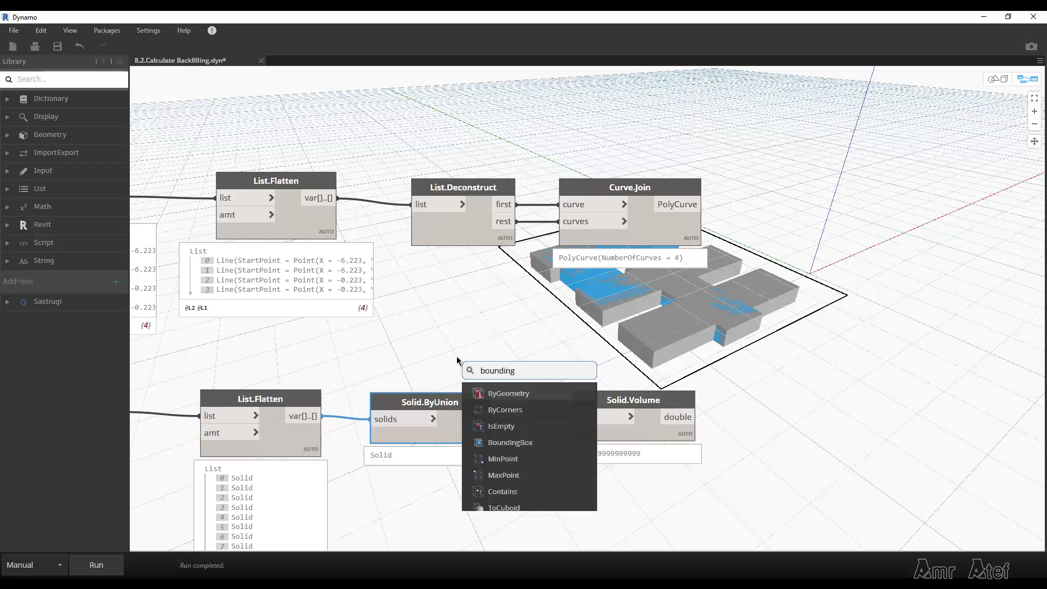
click(528, 391)
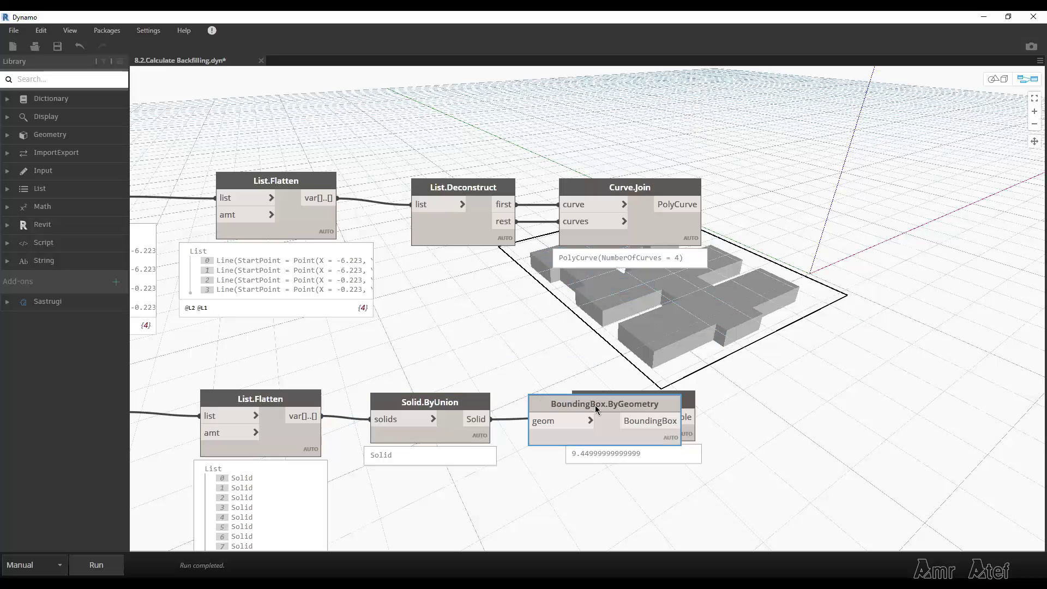
mouse_move(600, 393)
mouse_down()
mouse_move(700, 352)
mouse_move(636, 315)
mouse_up()
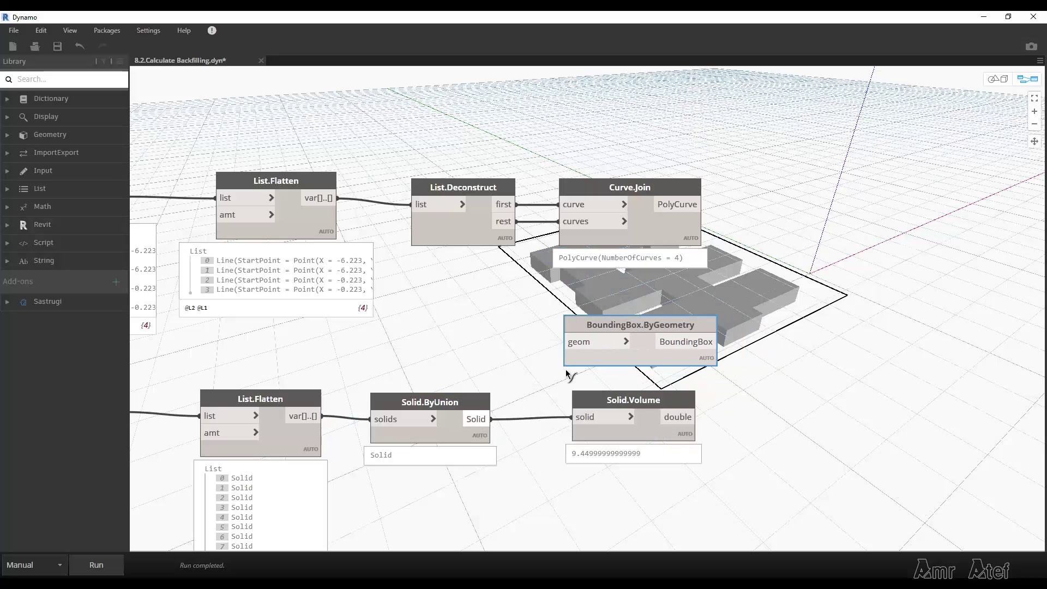
click(490, 419)
middle_drag(634, 344, 556, 338)
click(548, 341)
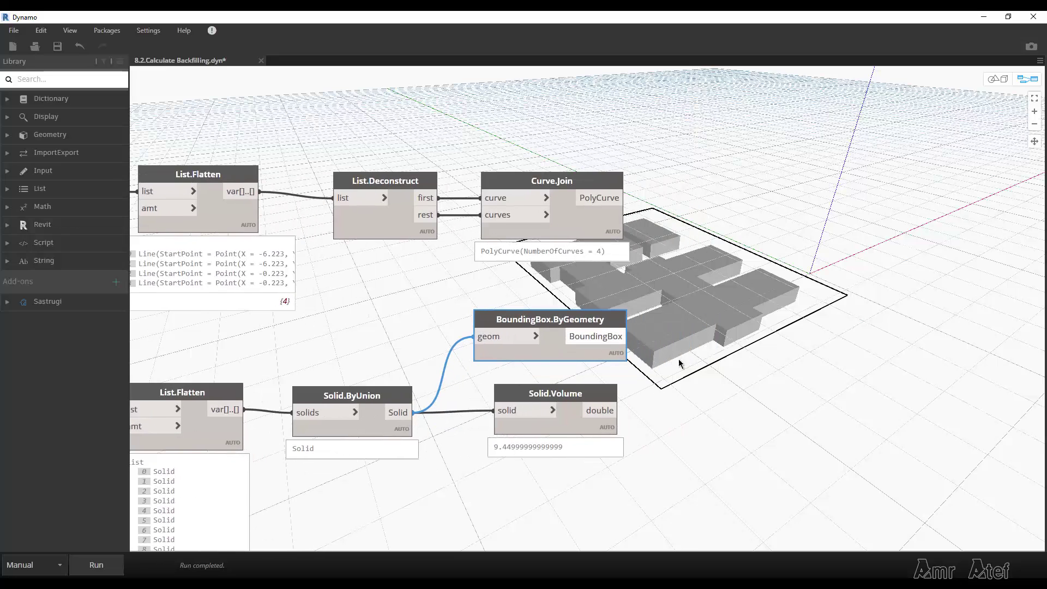
right_click(709, 366)
Add BoundingBox.MinPoint and BoundingBox.MaxPoint nodes, both fed by BoundingBox.ByGeometry.
click(103, 81)
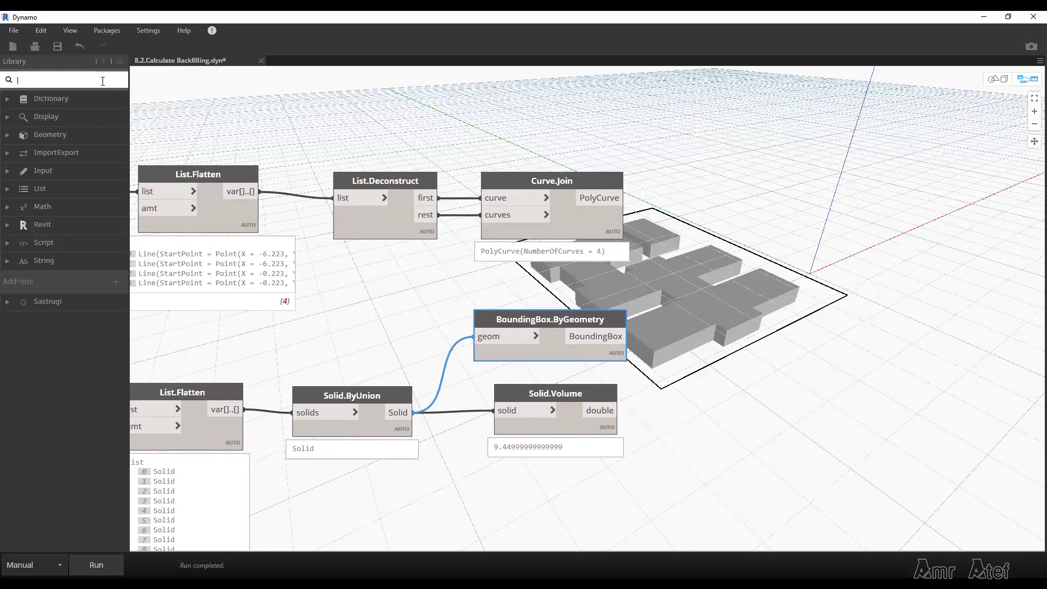
text(bounding)
text(box)
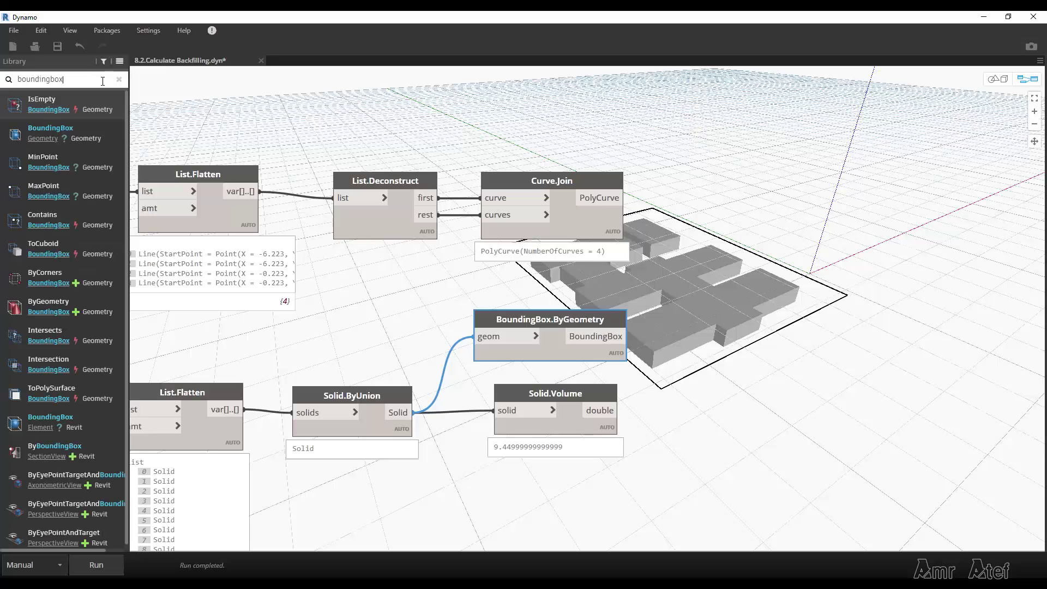
click(63, 155)
click(67, 184)
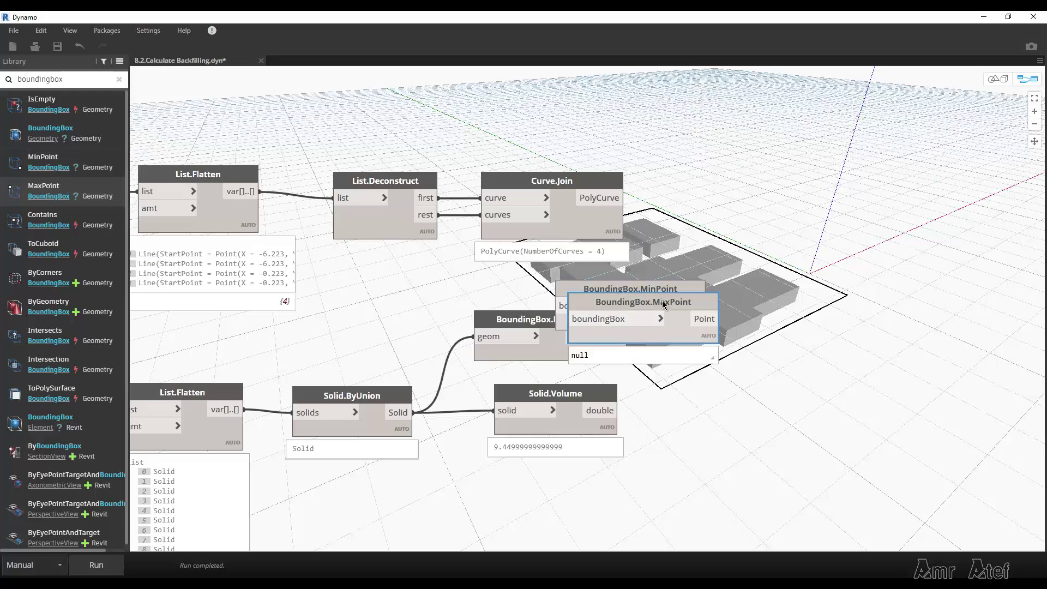
mouse_move(662, 307)
mouse_down()
mouse_move(843, 281)
mouse_move(783, 337)
mouse_move(853, 347)
mouse_up()
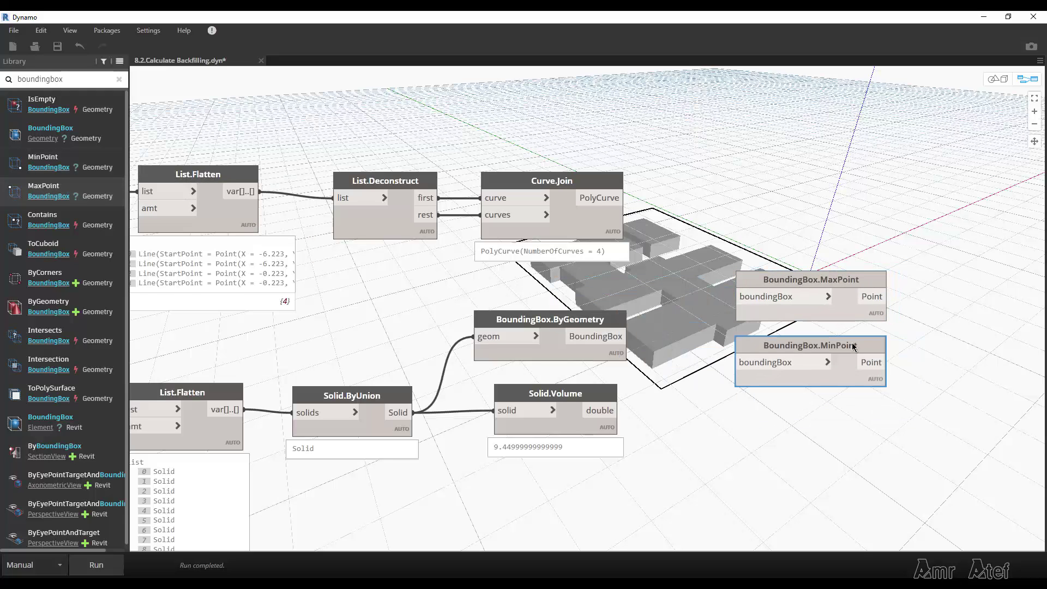
drag(624, 336, 737, 297)
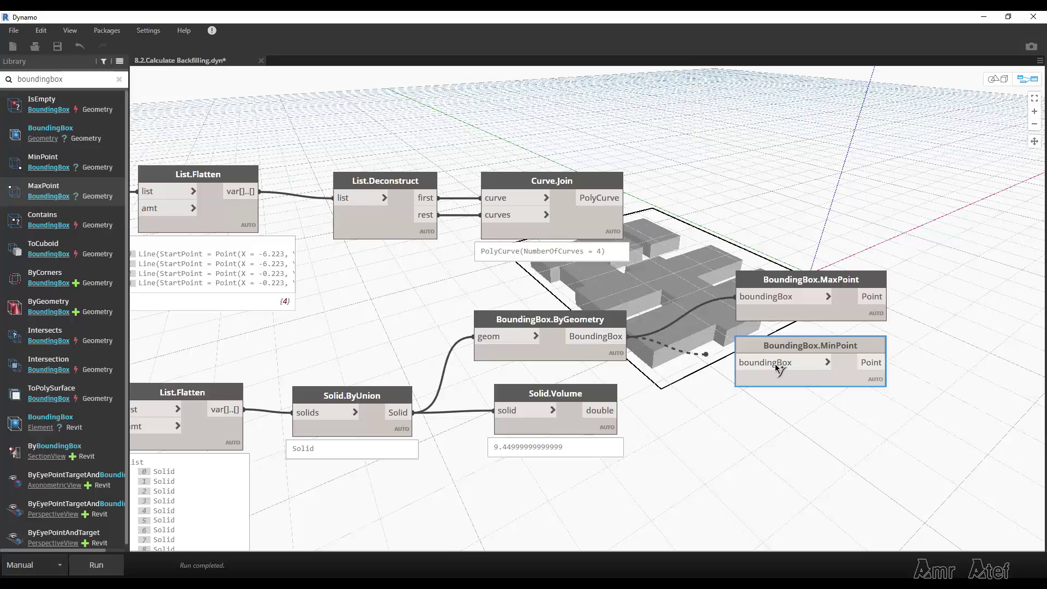
drag(626, 336, 737, 362)
middle_drag(768, 418, 553, 418)
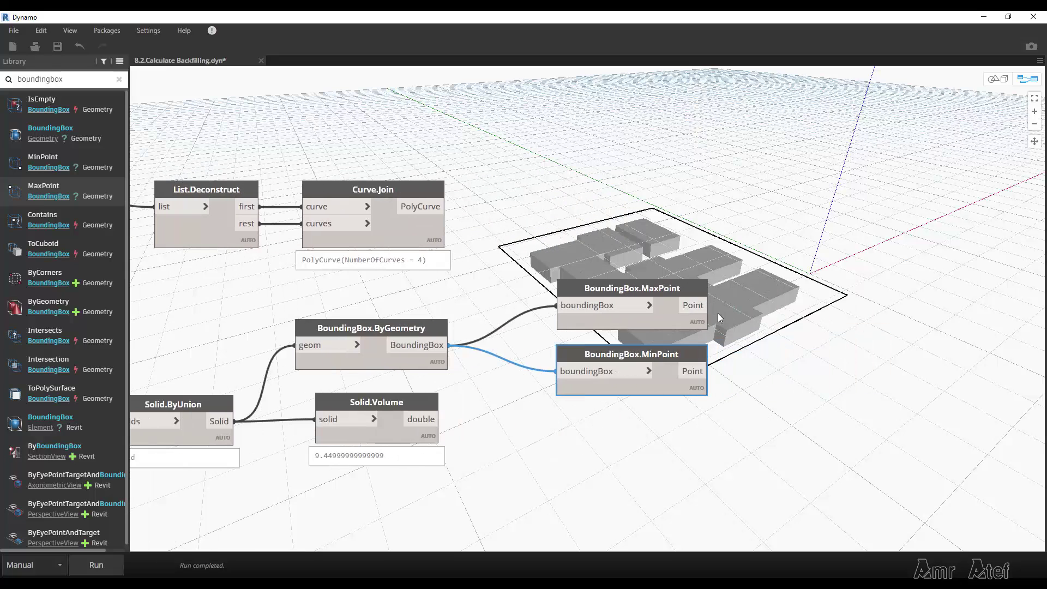
drag(81, 85, 2, 88)
Add two Point.Z nodes, one reading MaxPoint and the other reading MinPoint.
text(point.)
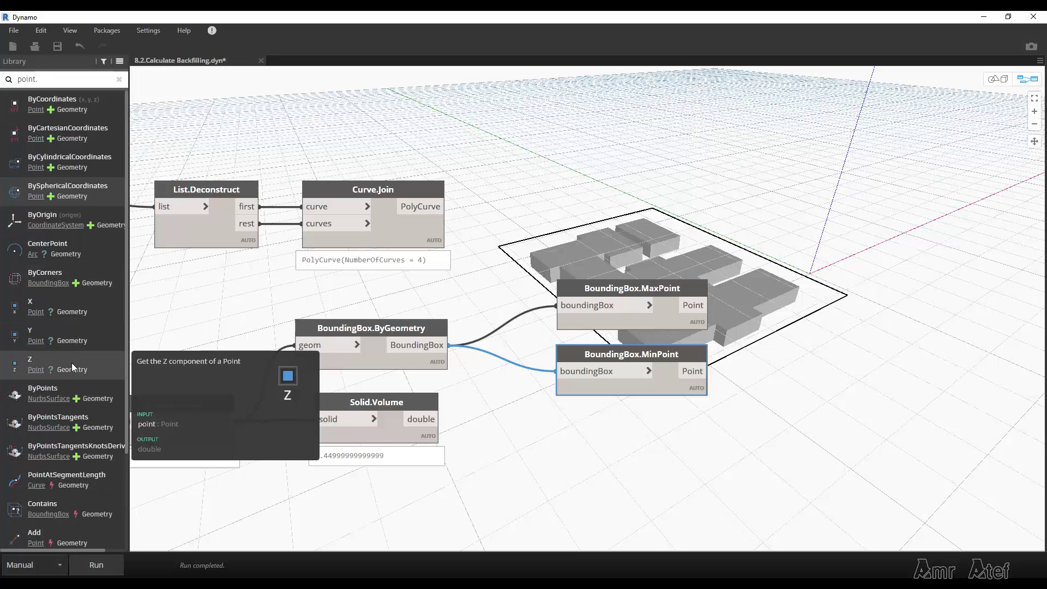
click(33, 363)
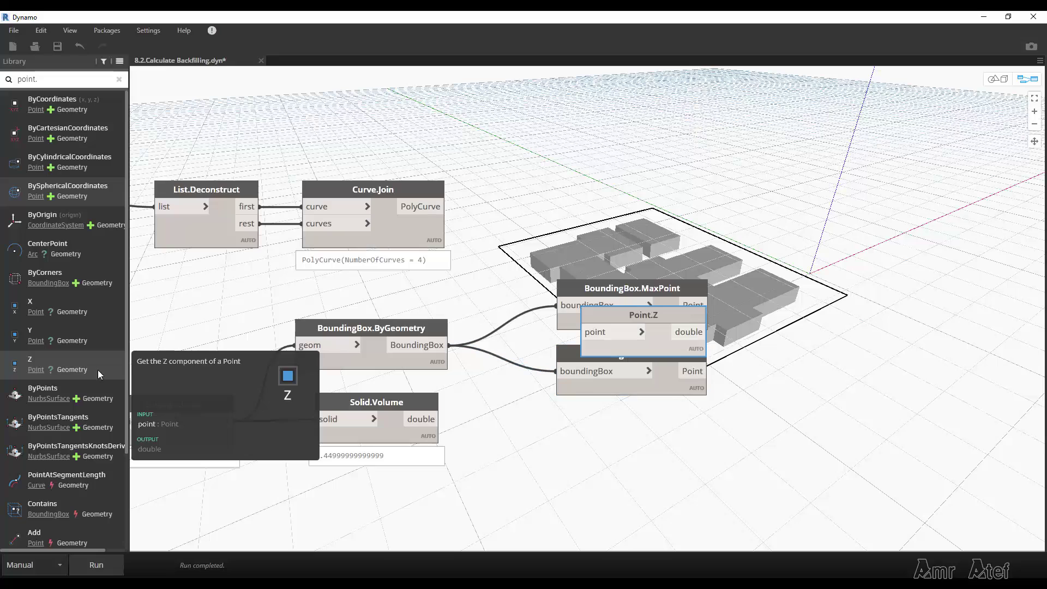
drag(643, 315, 815, 287)
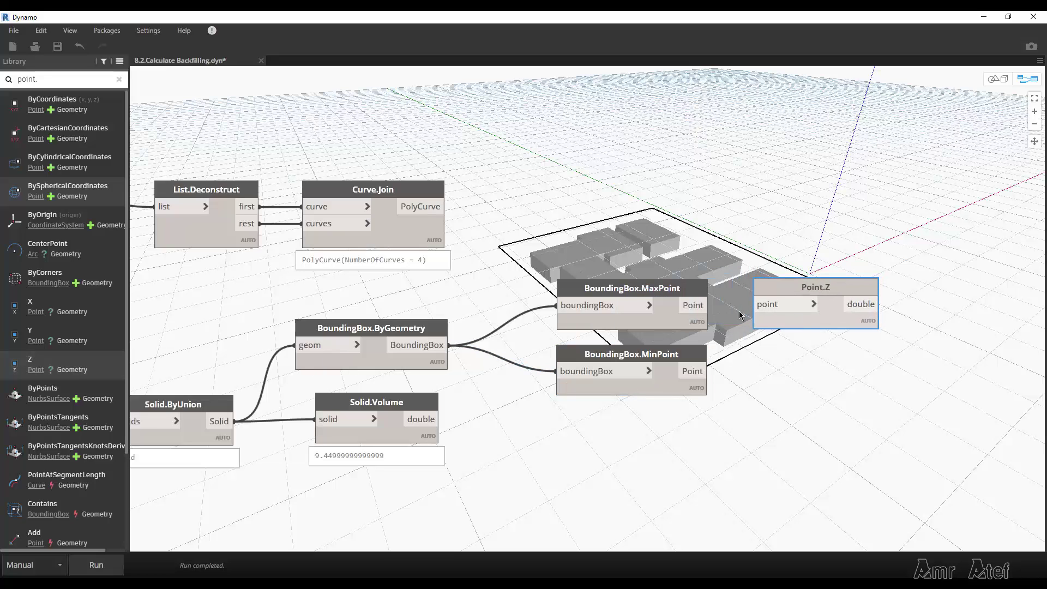
click(765, 304)
key(ctrl+c)
key(ctrl+v)
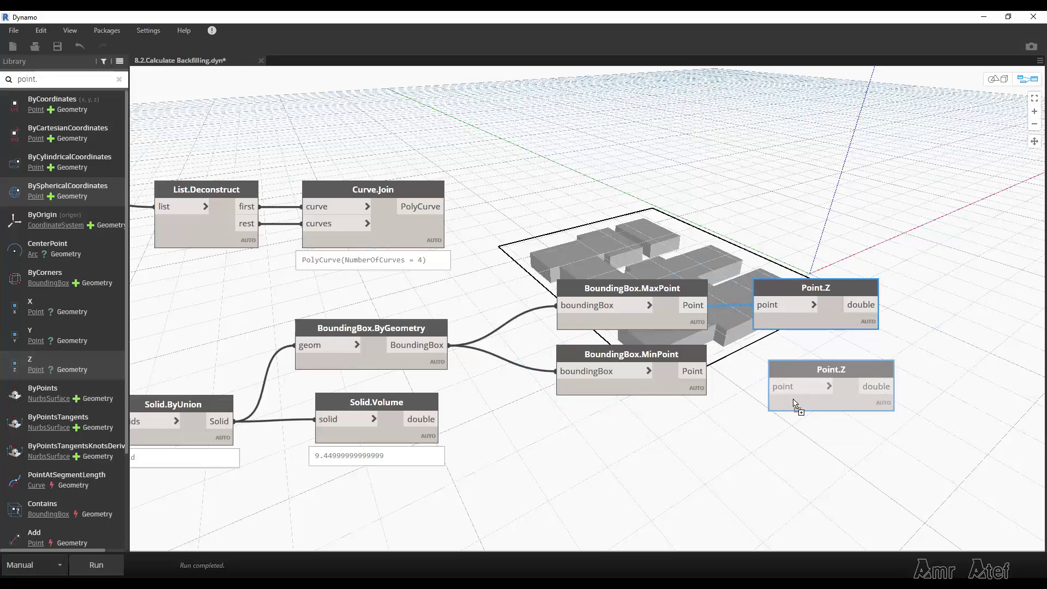
drag(795, 376, 785, 364)
drag(707, 371, 758, 368)
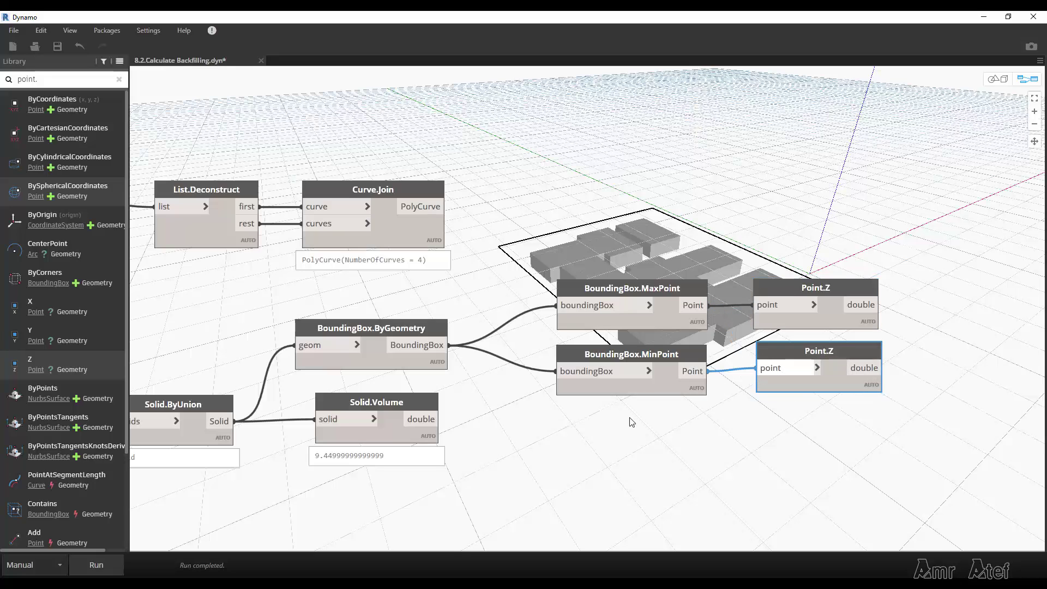
Run the graph and check the Z heights: -0.45 at minimum, essentially 0 at maximum.
key(F5)
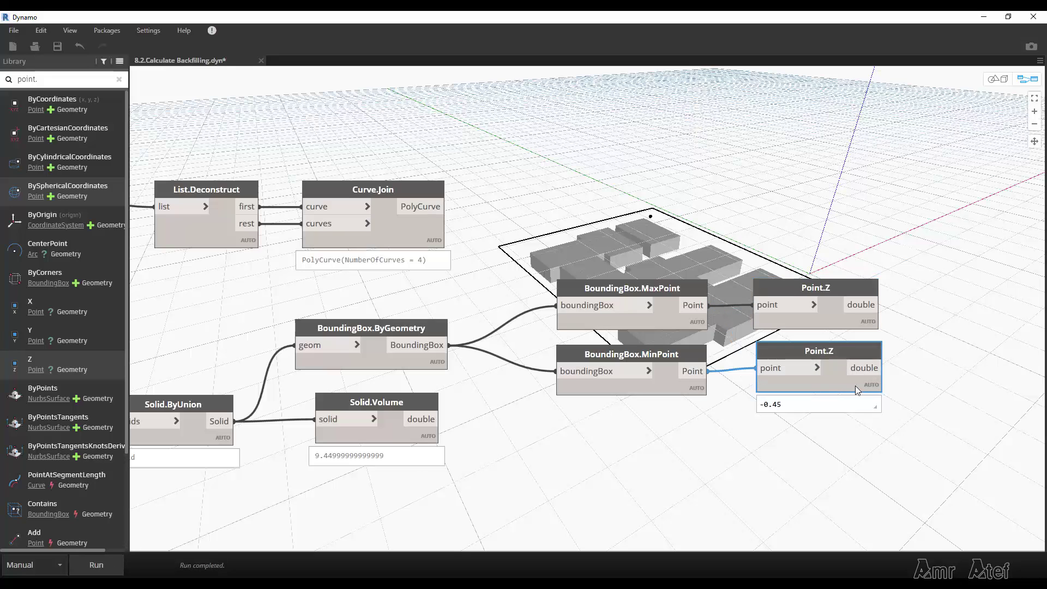
mouse_move(866, 319)
mouse_move(818, 340)
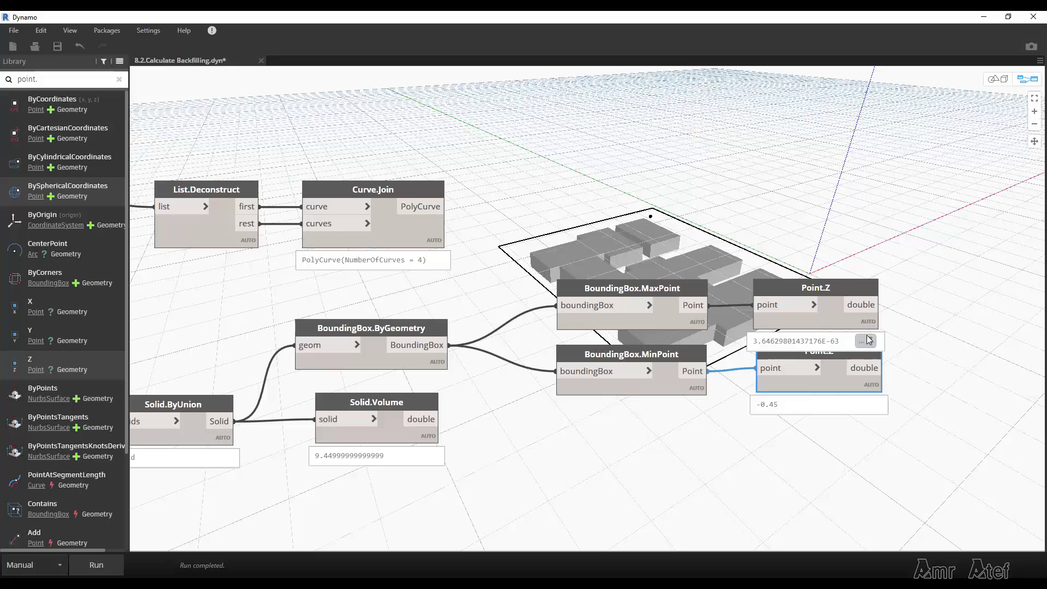
drag(832, 319, 830, 300)
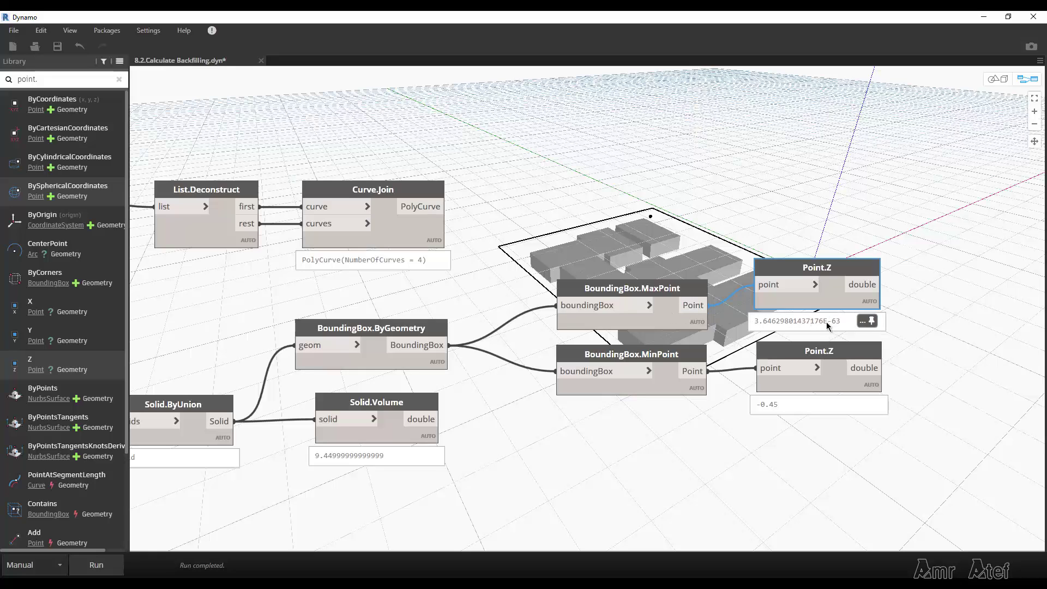
drag(841, 324, 757, 323)
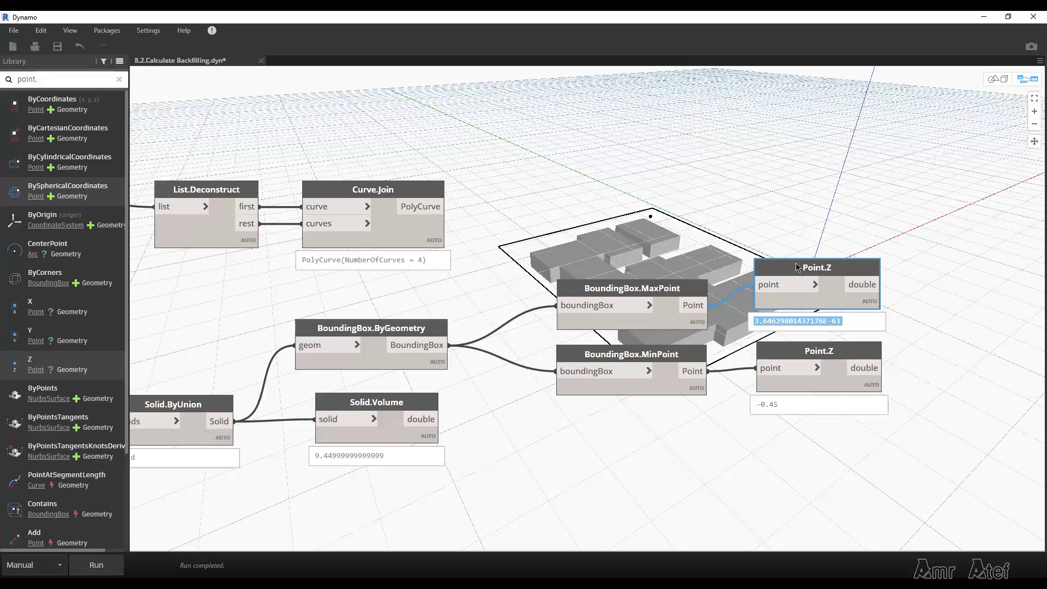
click(831, 373)
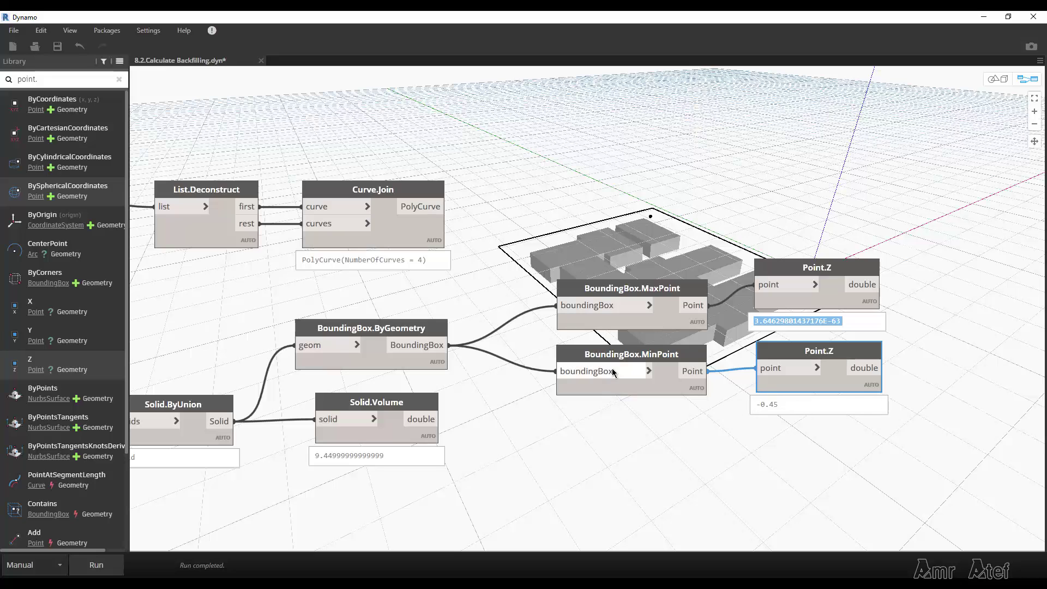
click(833, 298)
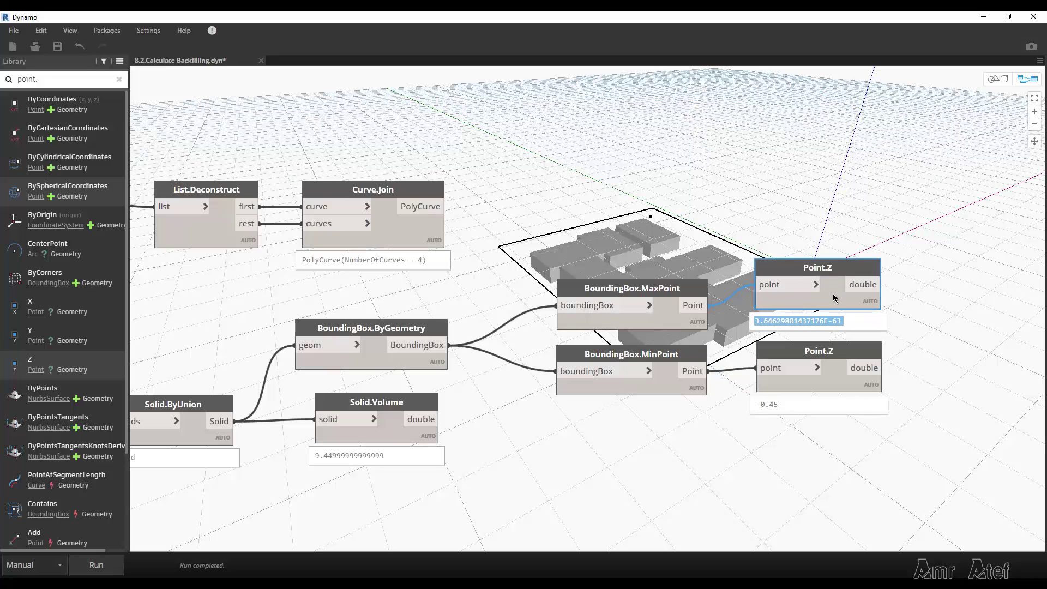
drag(682, 326, 684, 311)
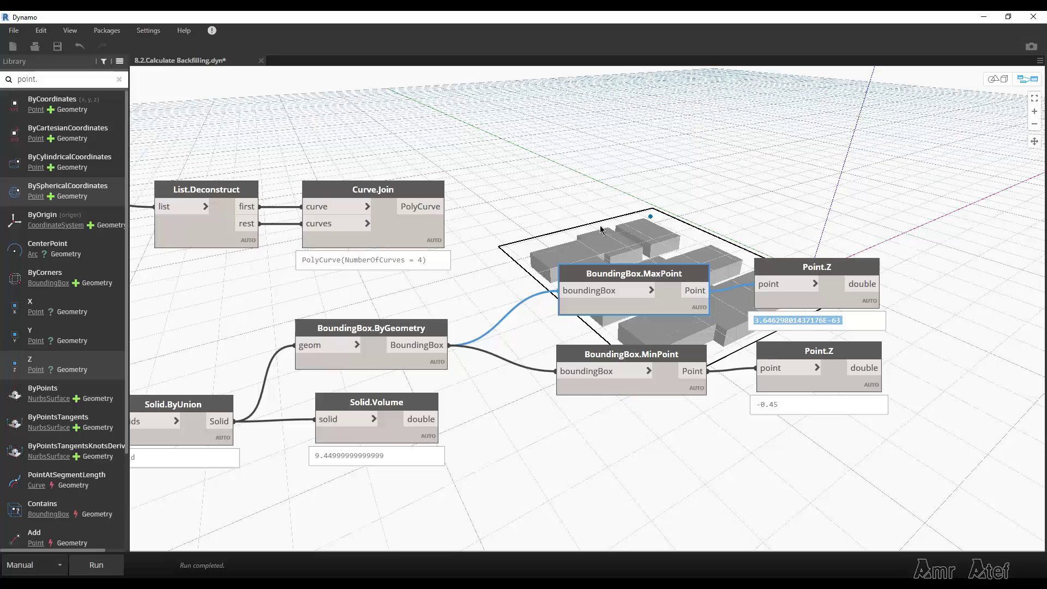
click(414, 240)
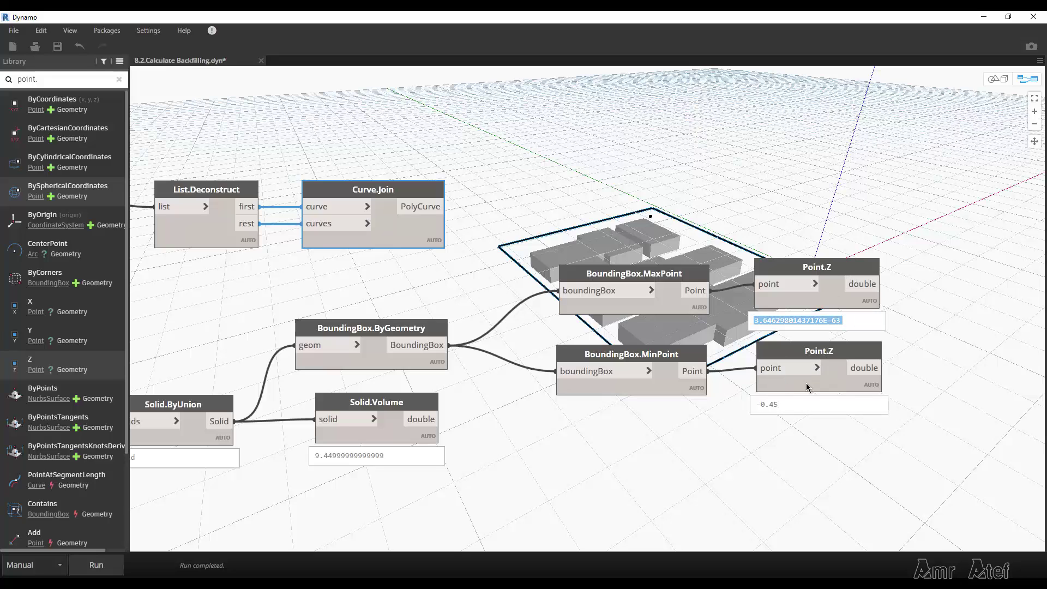
drag(805, 385, 806, 382)
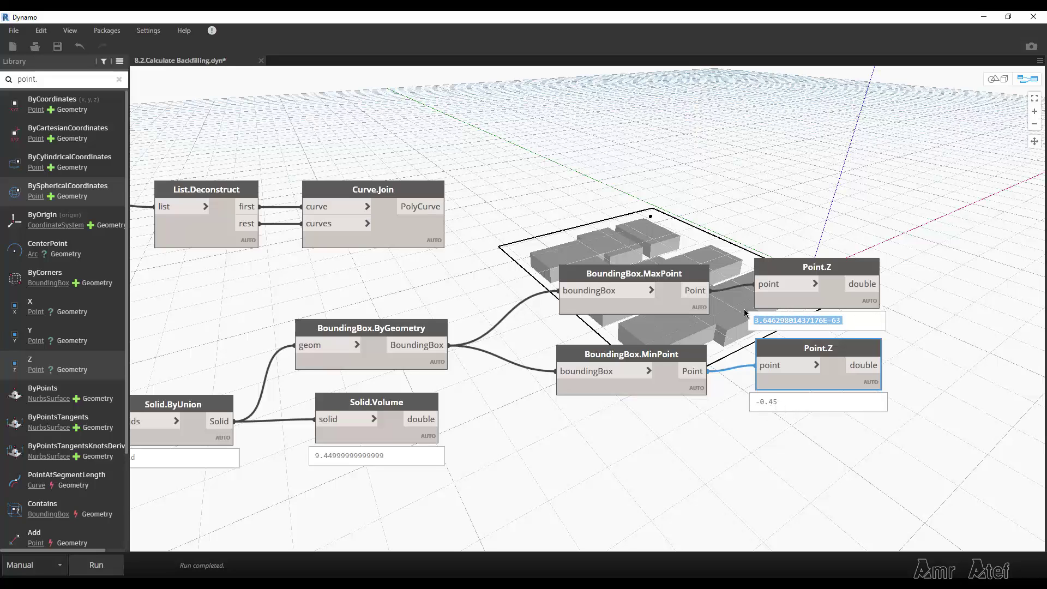
mouse_move(816, 320)
middle_drag(535, 323, 381, 368)
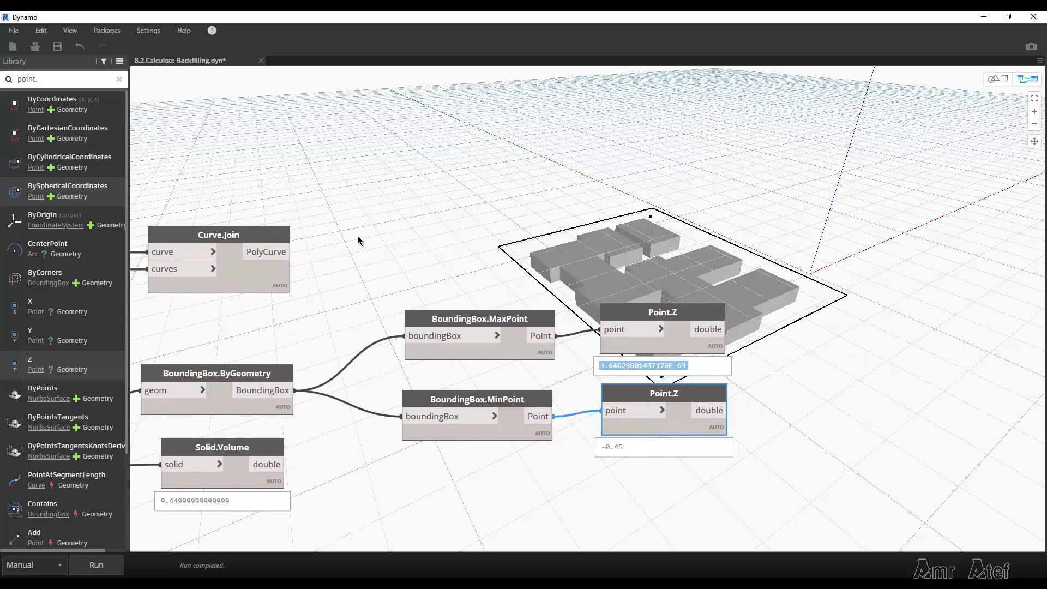
Add a Curve.ExtrudeAsSolid node above the footings, leaving its inputs unconnected.
right_click(433, 187)
click(54, 79)
text(extrude)
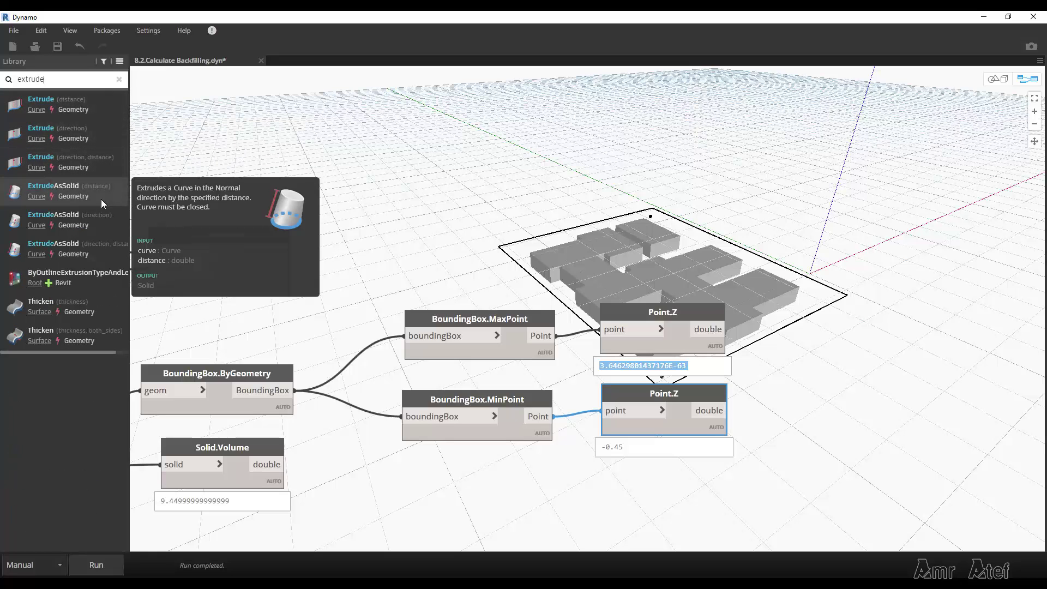
mouse_move(49, 162)
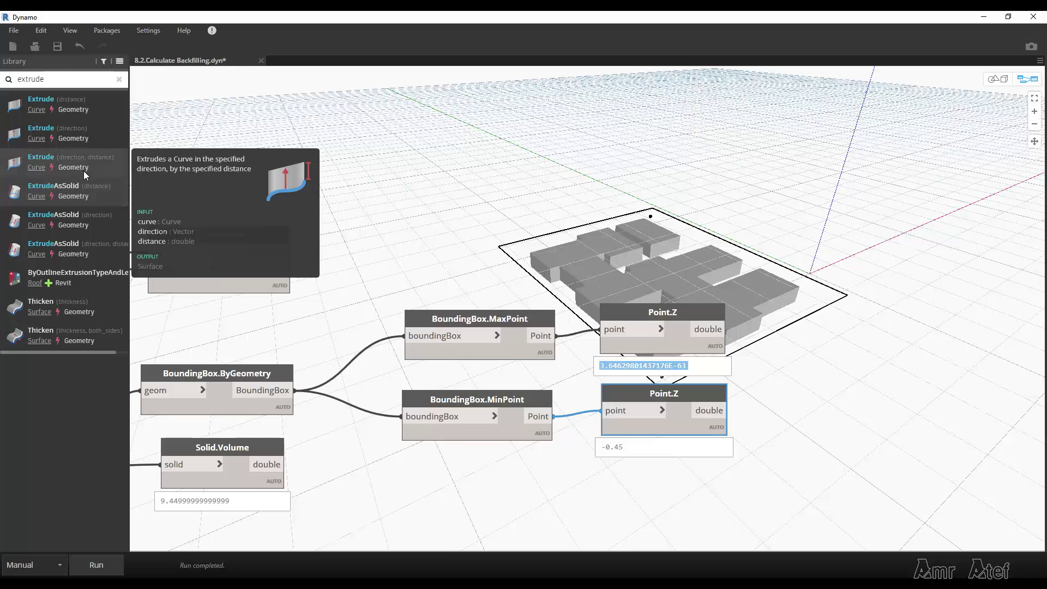
click(96, 246)
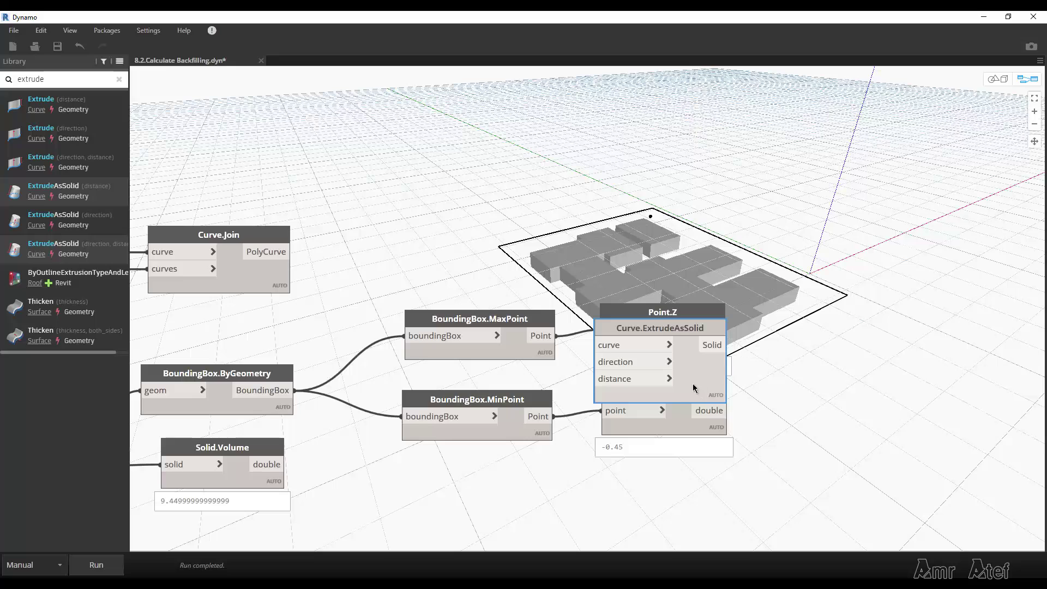
mouse_move(699, 380)
mouse_down()
mouse_move(702, 186)
mouse_move(737, 197)
mouse_up()
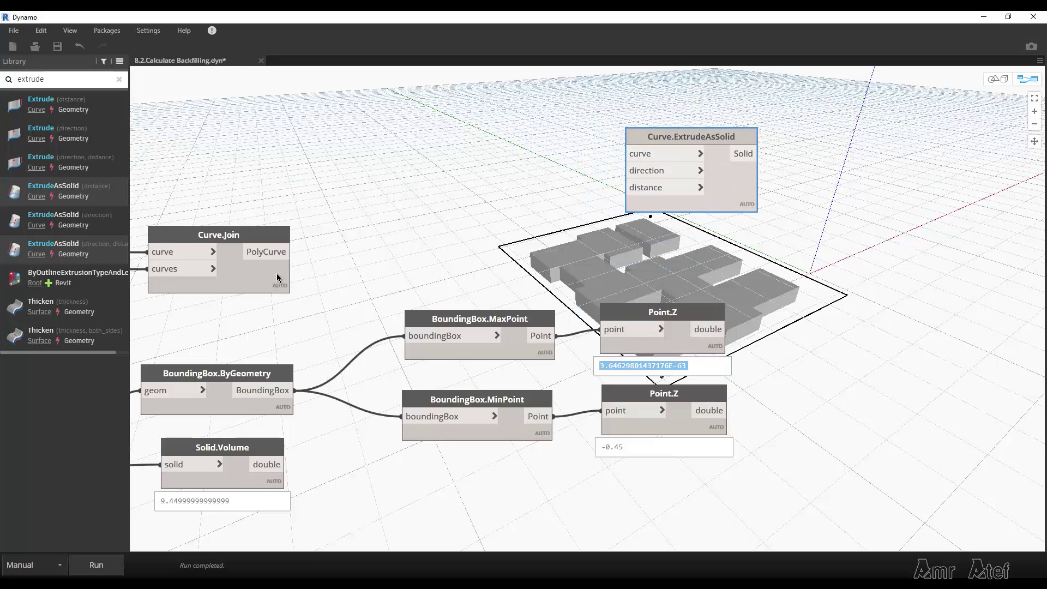
Inspect Curve.Join's preview to confirm PolyCurve(NumberOfCurves = 4).
drag(277, 277, 272, 266)
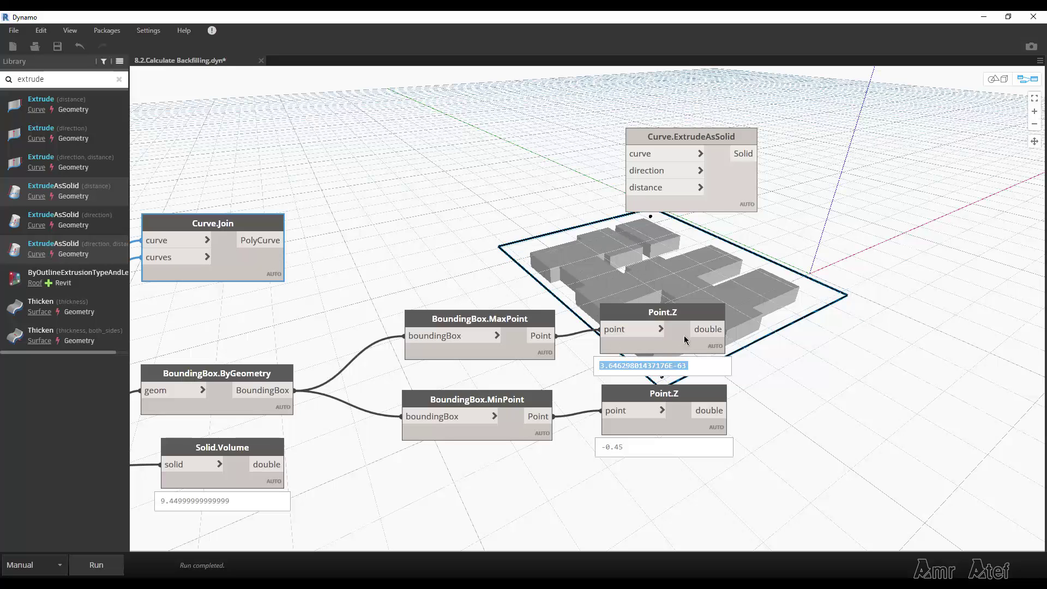
click(691, 410)
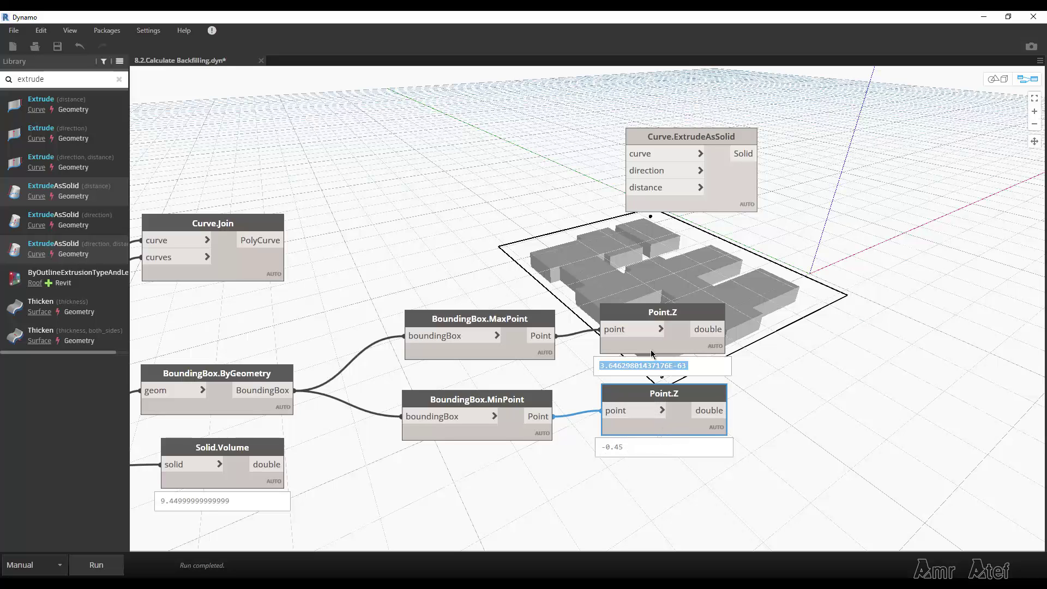
drag(682, 344, 682, 340)
click(256, 266)
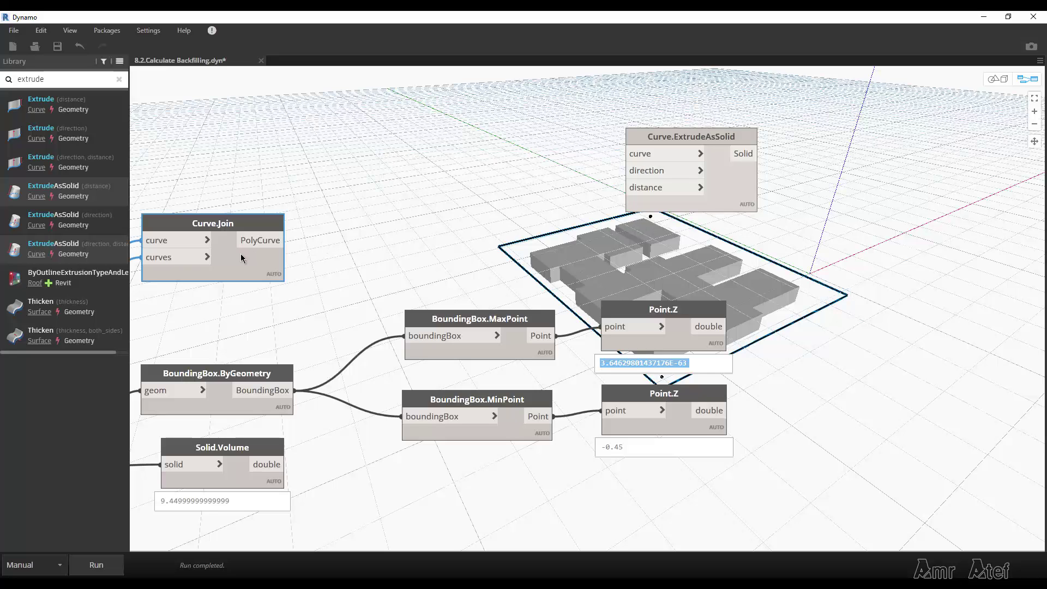
middle_drag(347, 289, 380, 299)
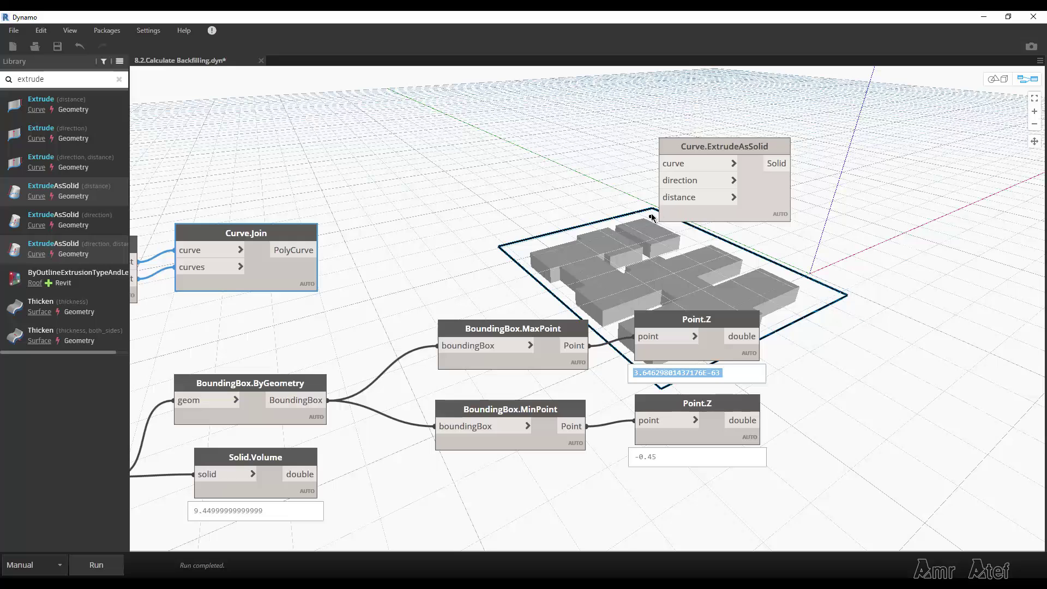
mouse_move(213, 274)
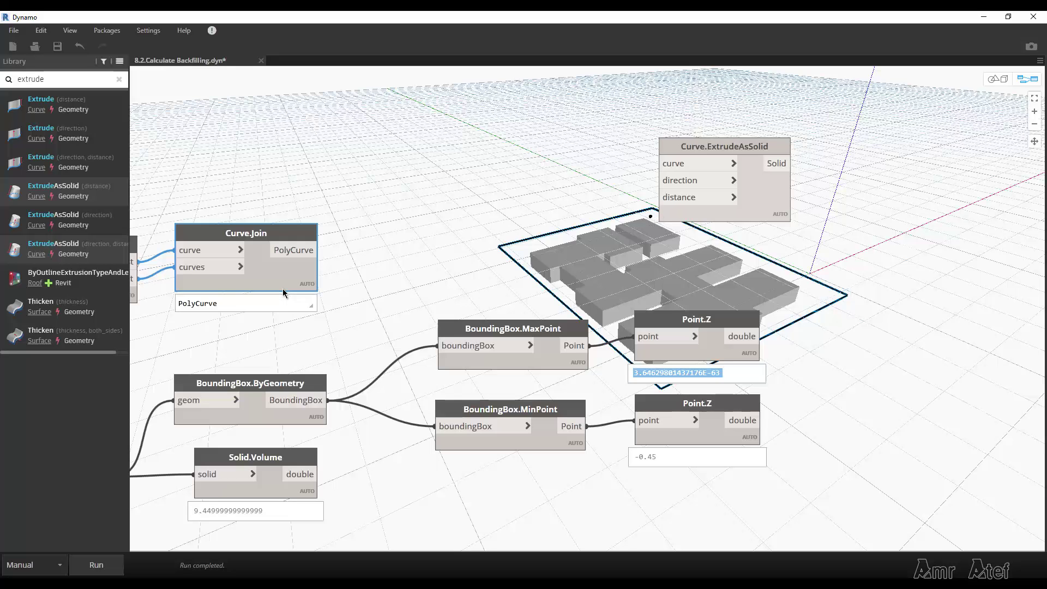
mouse_move(245, 294)
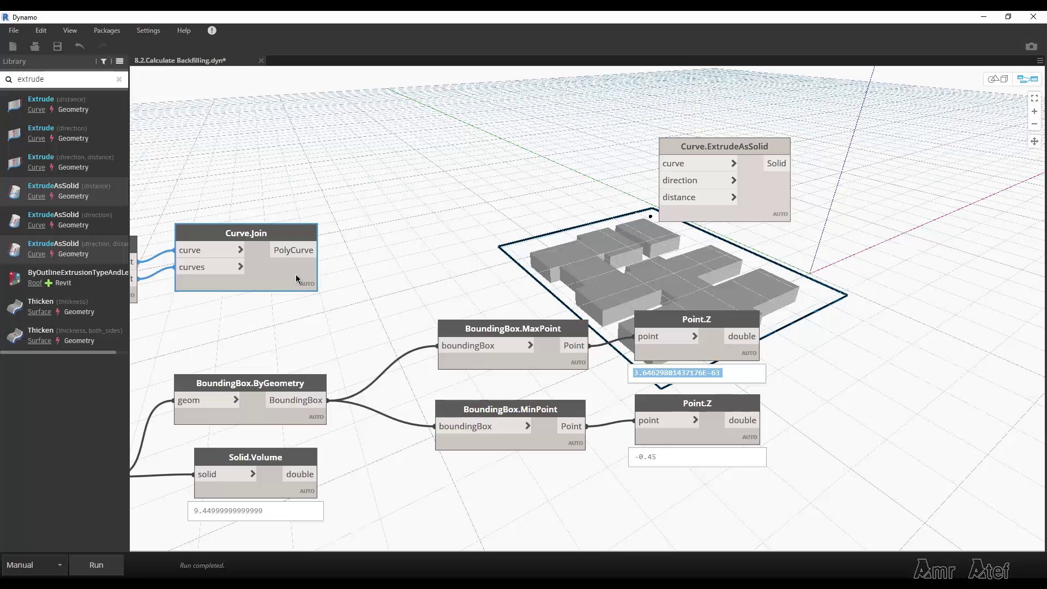
mouse_move(212, 253)
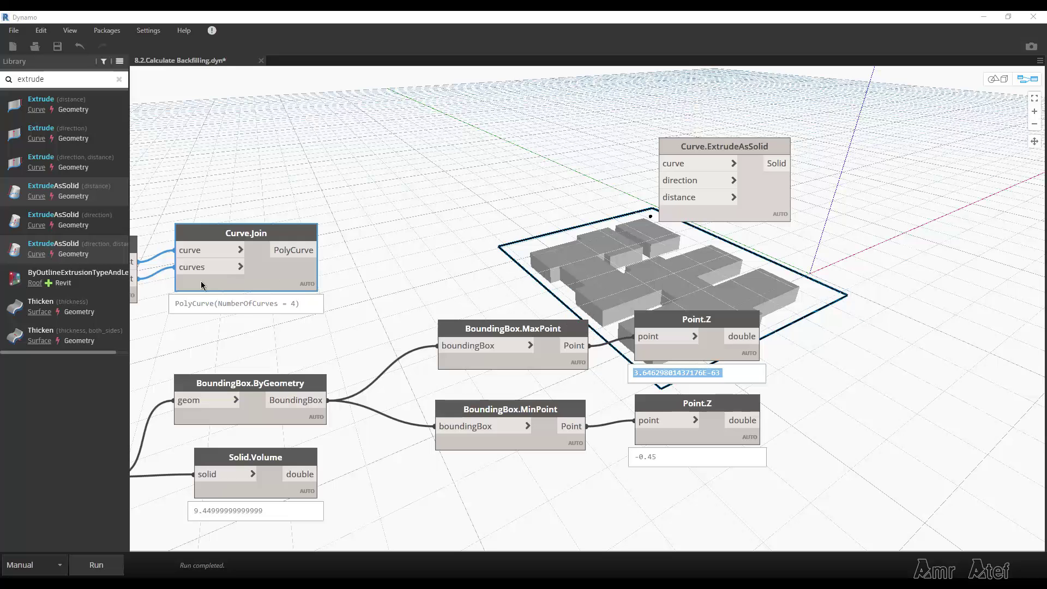
double_click(240, 303)
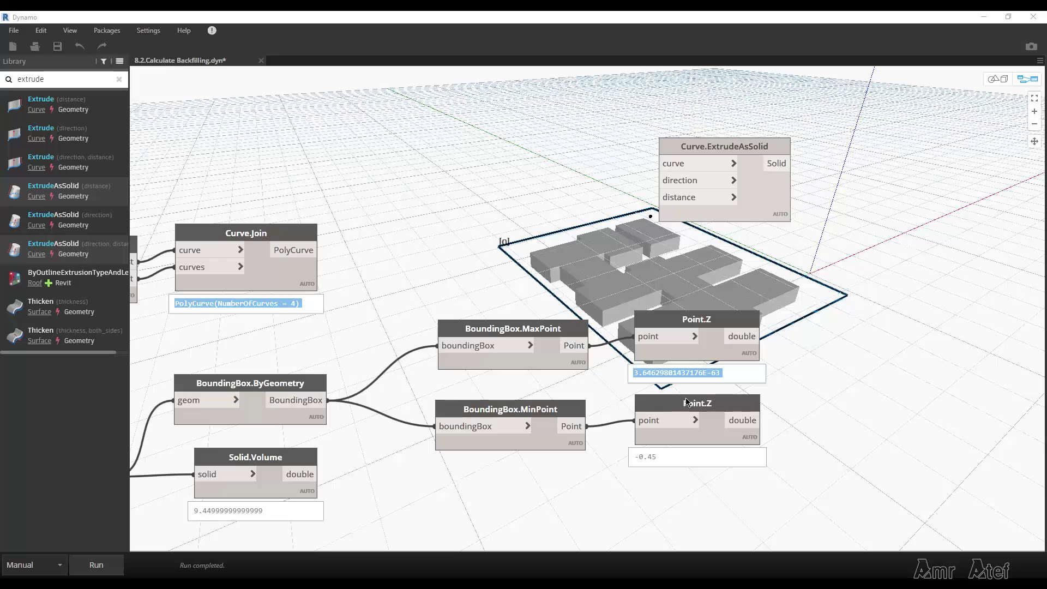
middle_drag(589, 414, 593, 460)
Move Curve.ExtrudeAsSolid aside and add a Curve.Project node above the footing preview.
click(548, 458)
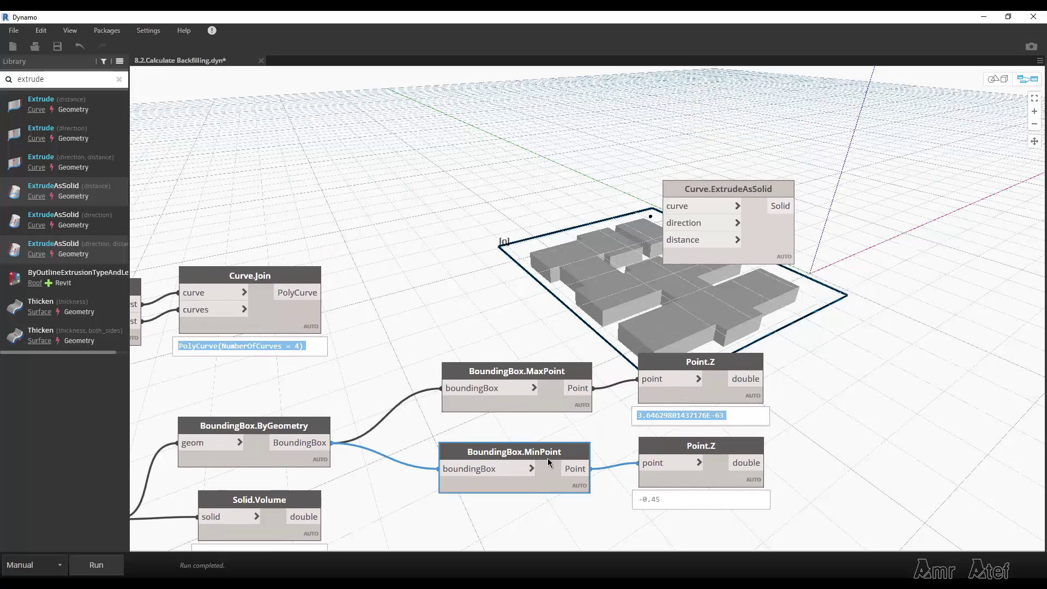
drag(755, 247, 858, 208)
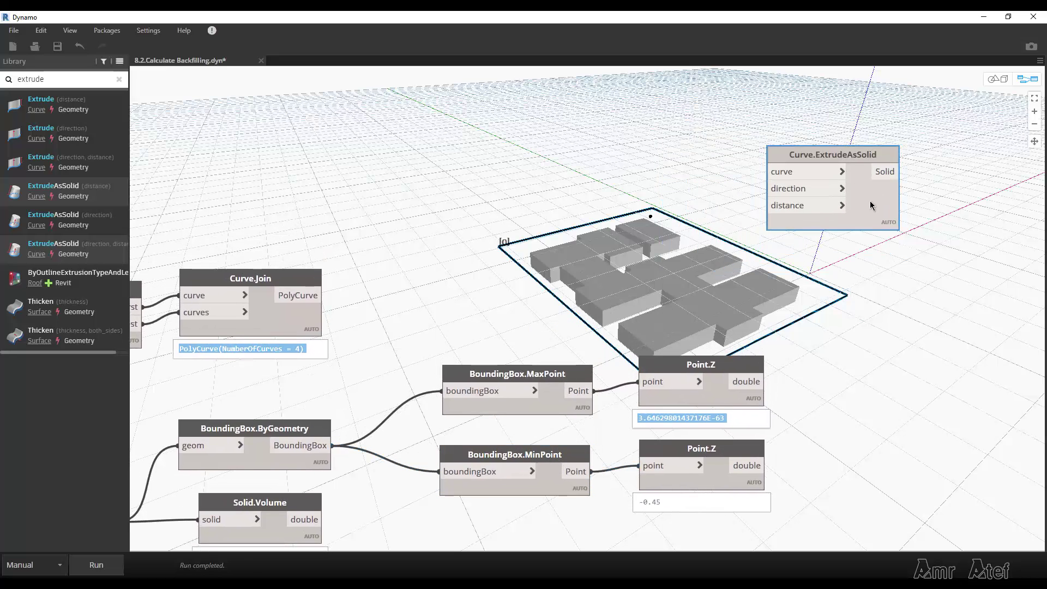
right_click(521, 258)
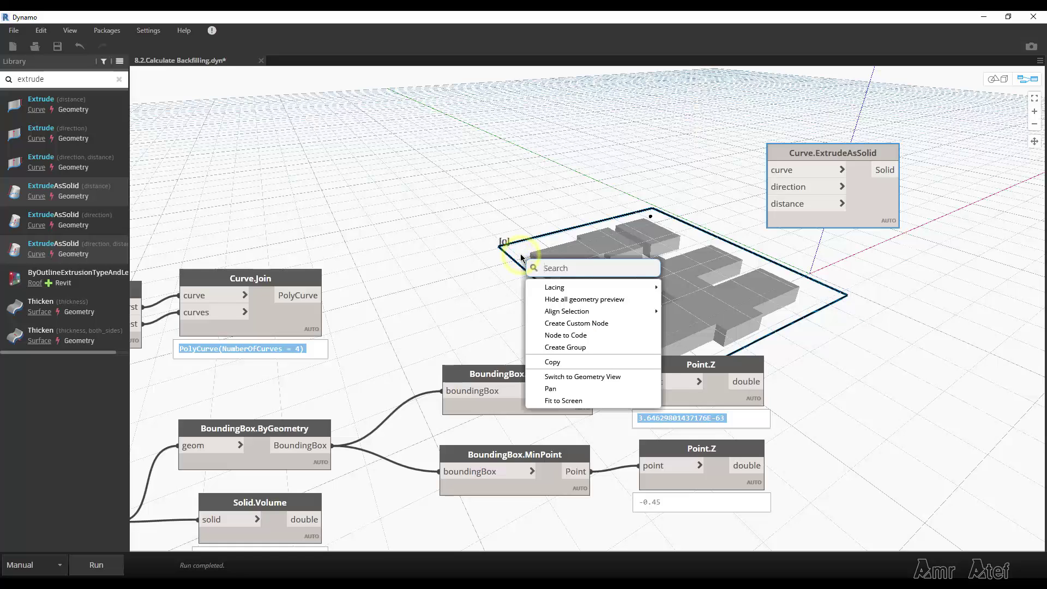
text(project)
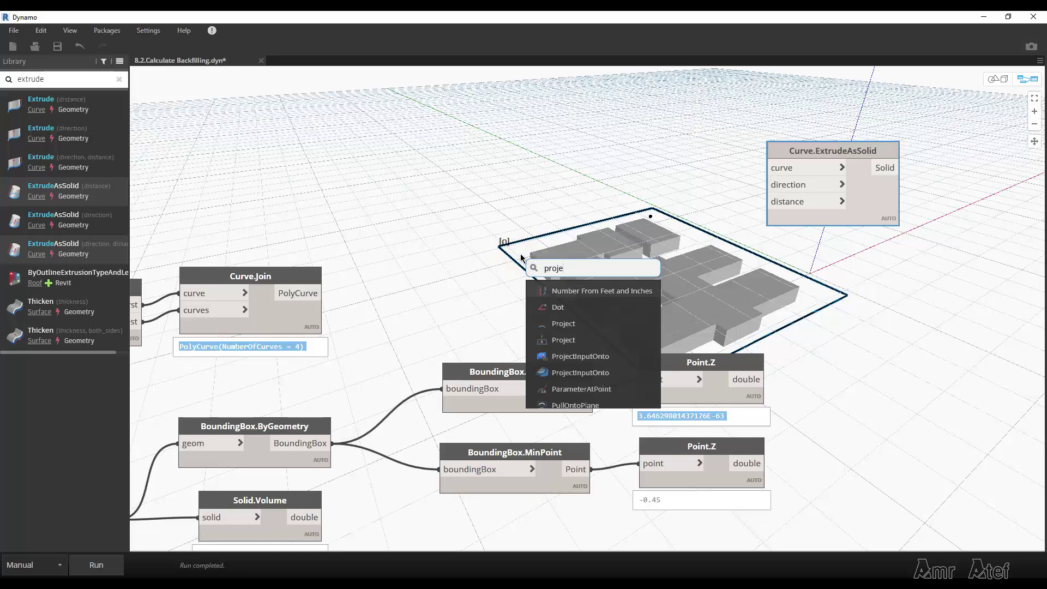
mouse_move(563, 322)
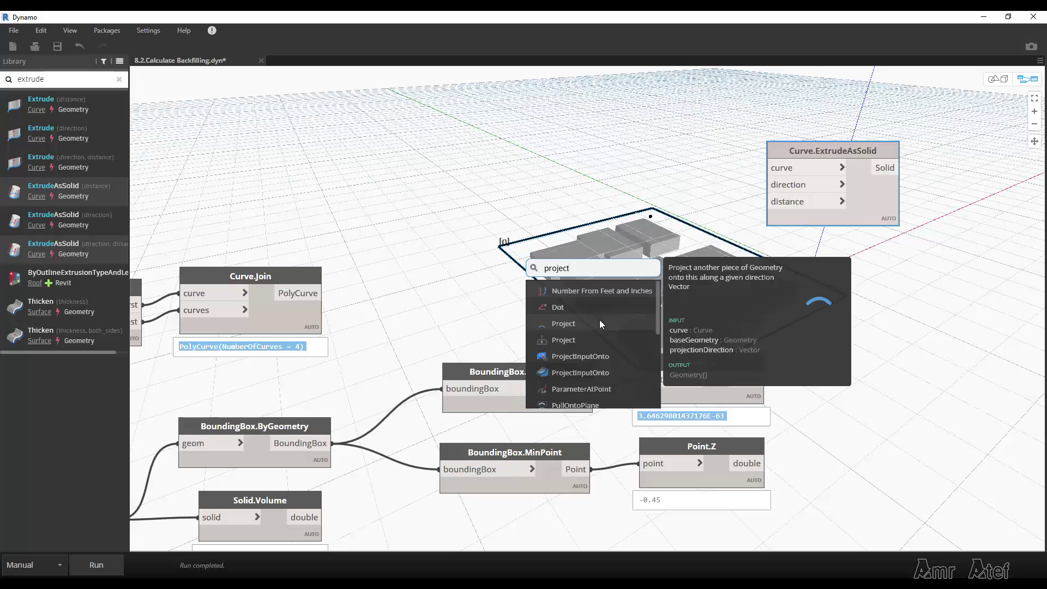
click(599, 321)
drag(682, 335, 576, 132)
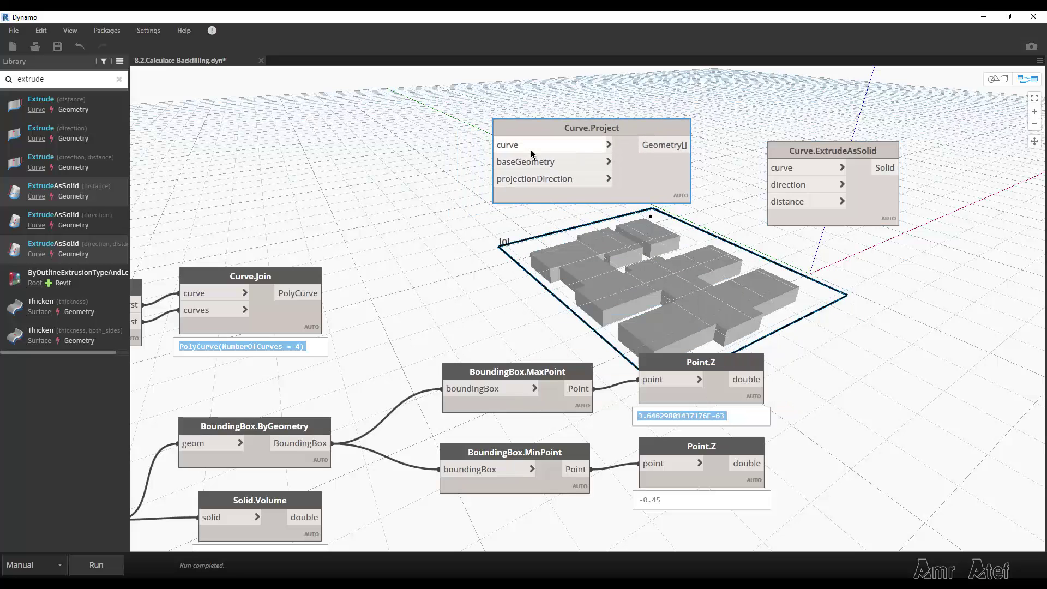
Connect Curve.Join's PolyCurve output to Curve.Project's curve input.
click(310, 294)
click(494, 146)
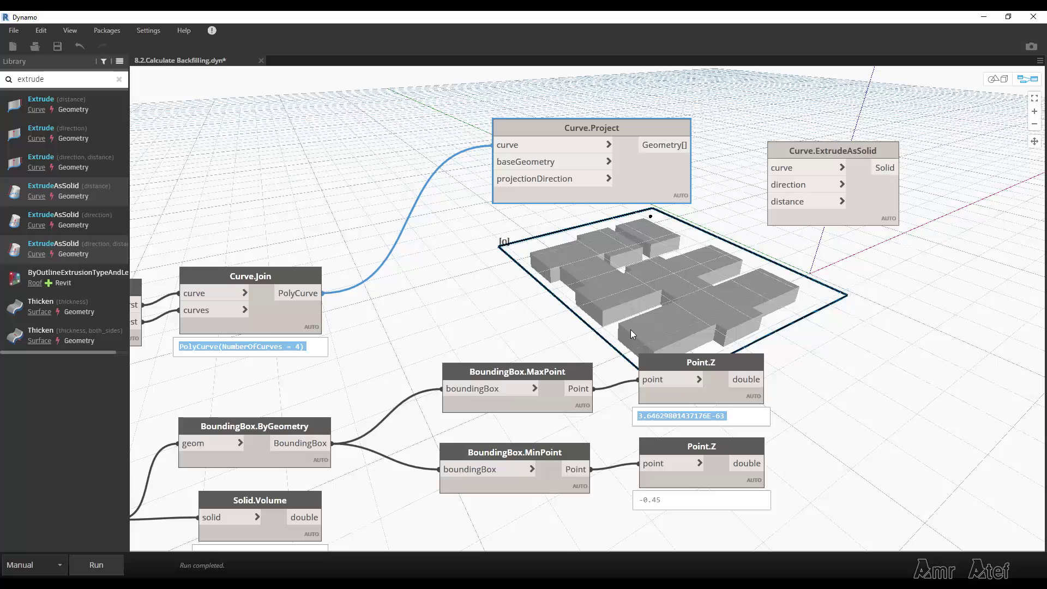
middle_drag(787, 428, 805, 441)
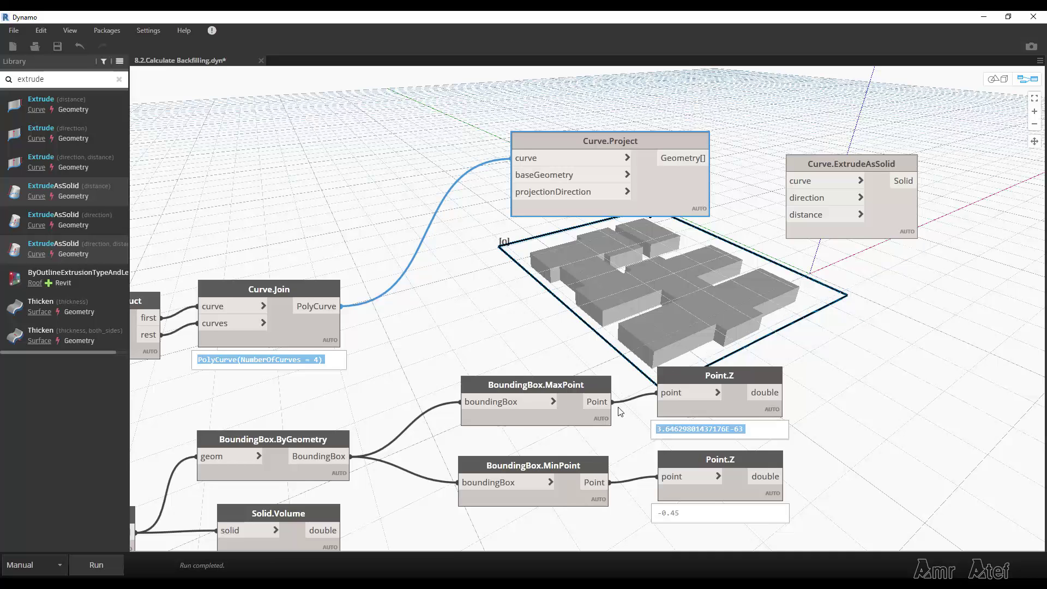
middle_drag(623, 368, 582, 355)
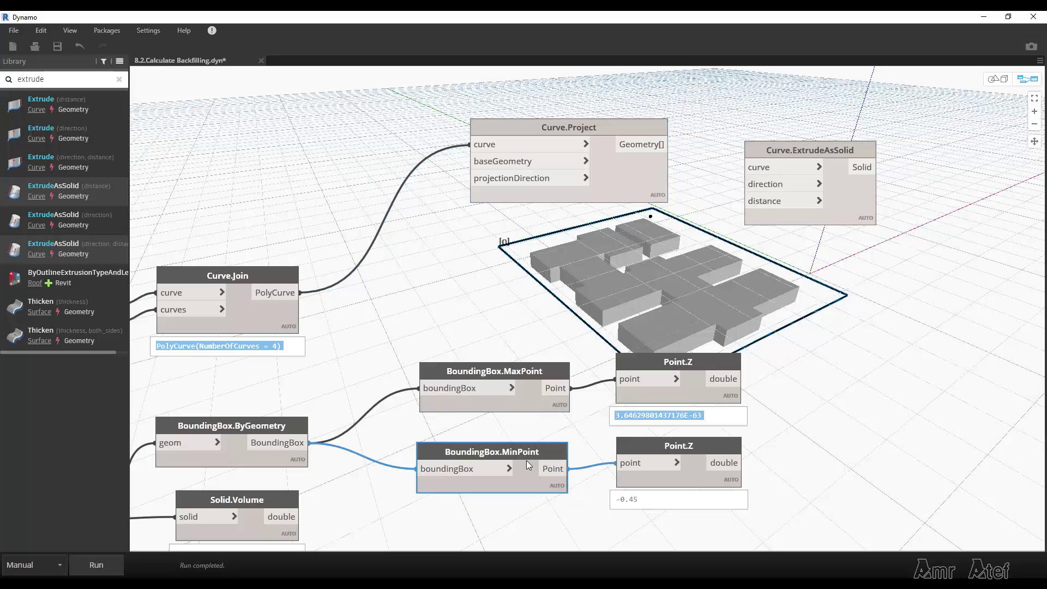
drag(525, 460, 526, 455)
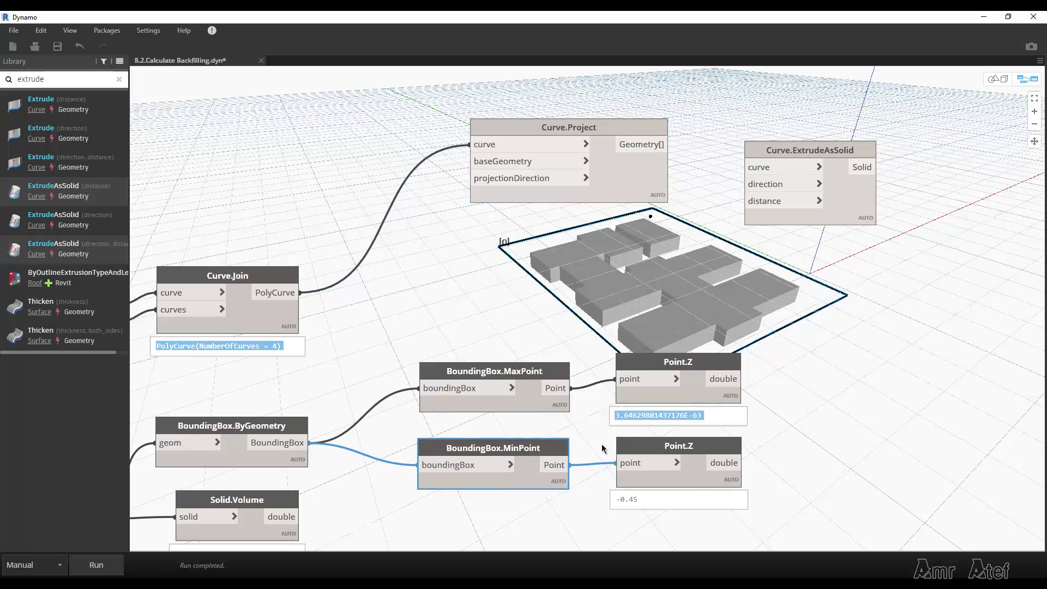
middle_drag(600, 358, 657, 385)
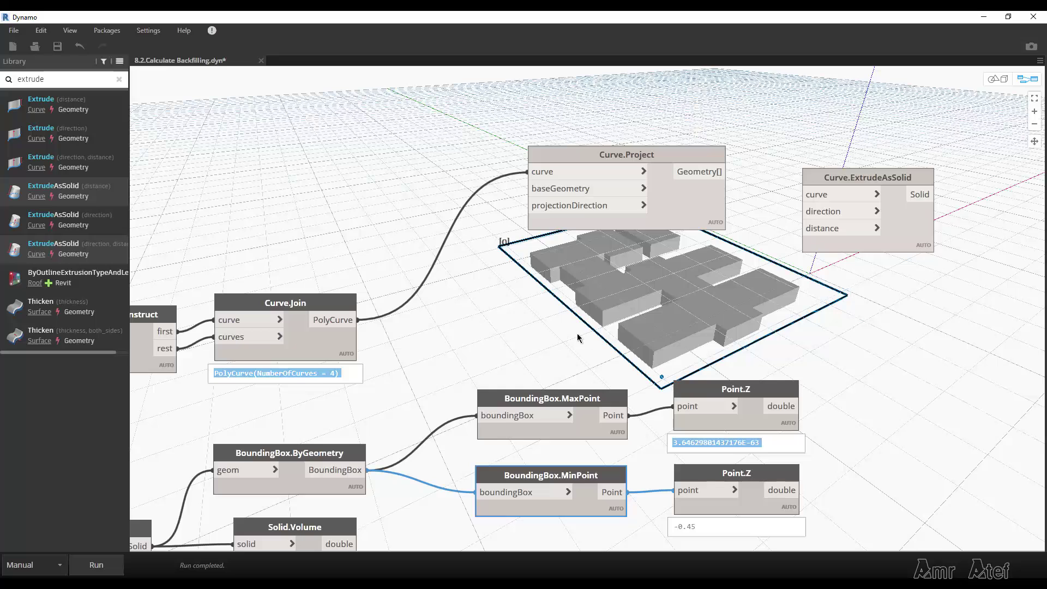
Add a Plane.ByOriginNormal with its origin at BoundingBox.MinPoint, and run the graph.
right_click(549, 317)
text(plane)
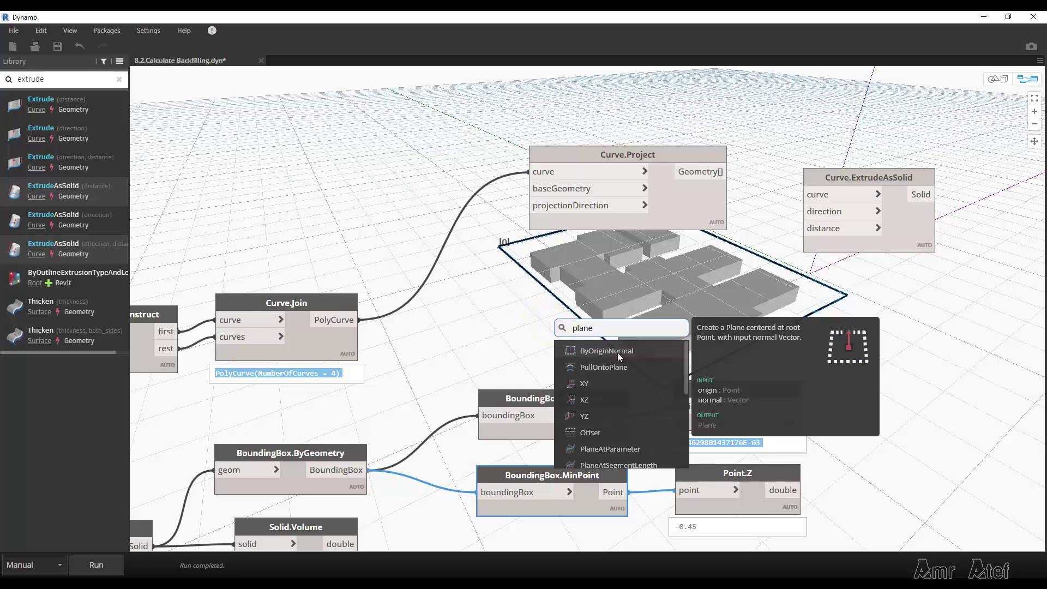
click(619, 351)
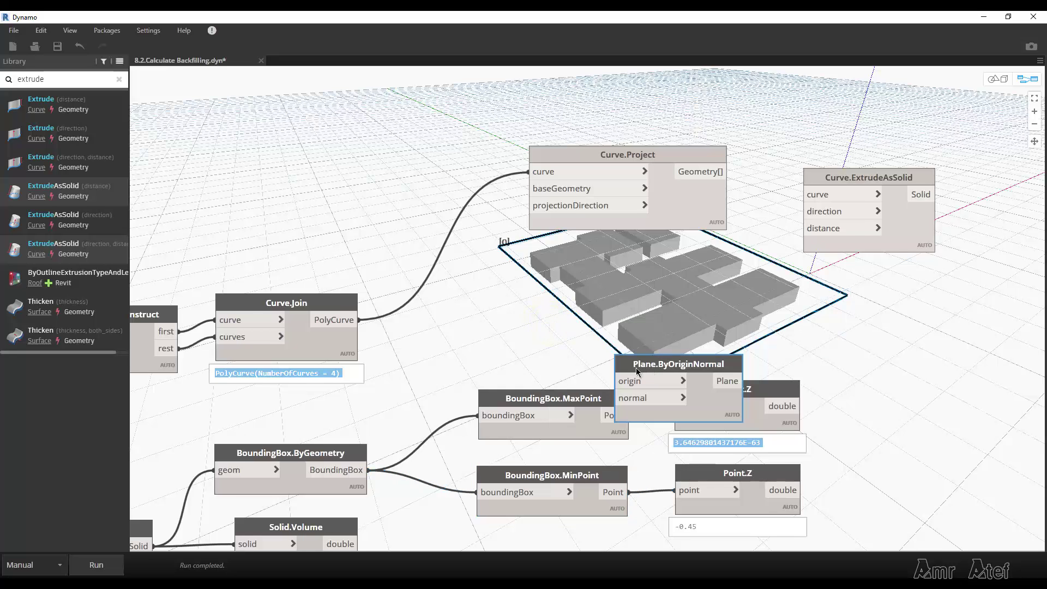
drag(636, 371, 853, 308)
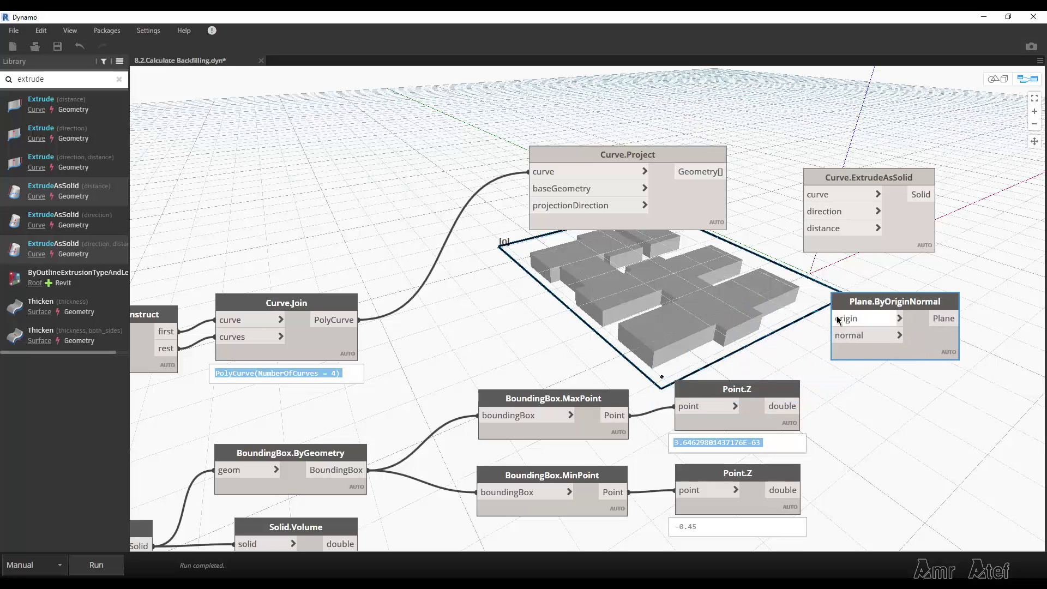
click(629, 492)
click(831, 319)
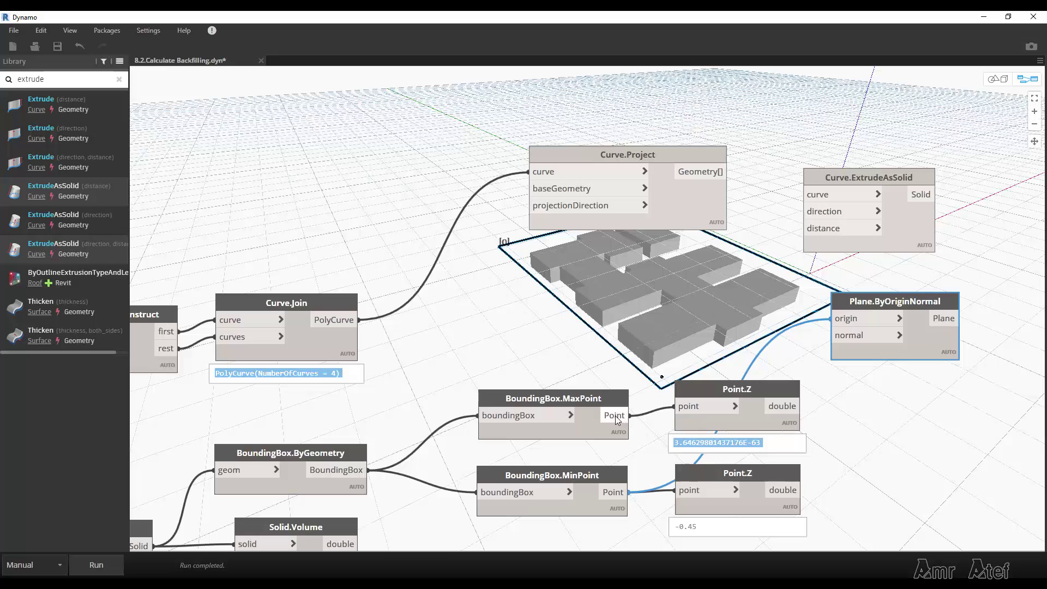
click(94, 564)
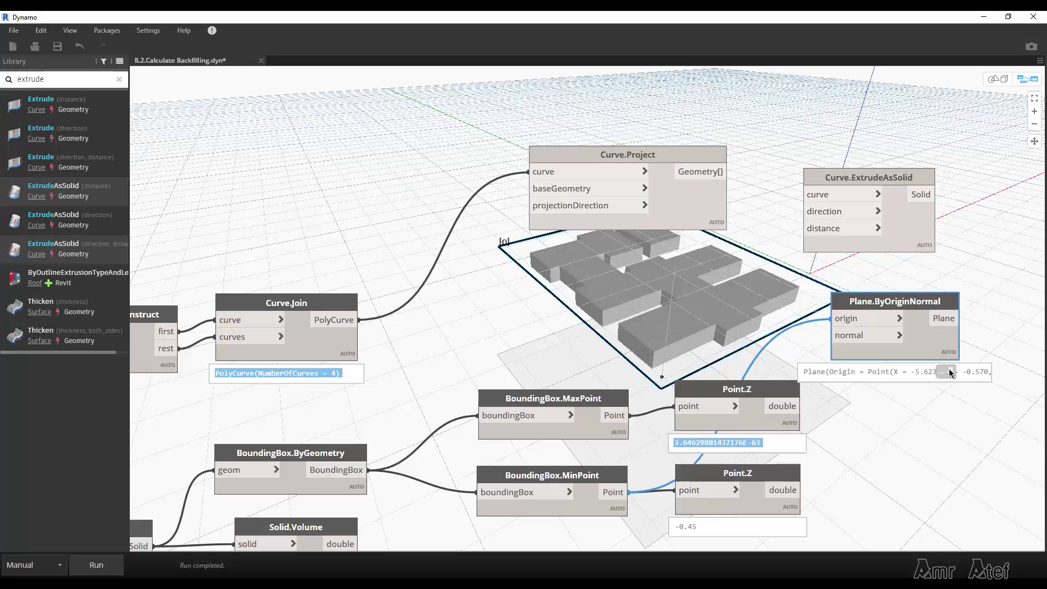
click(894, 372)
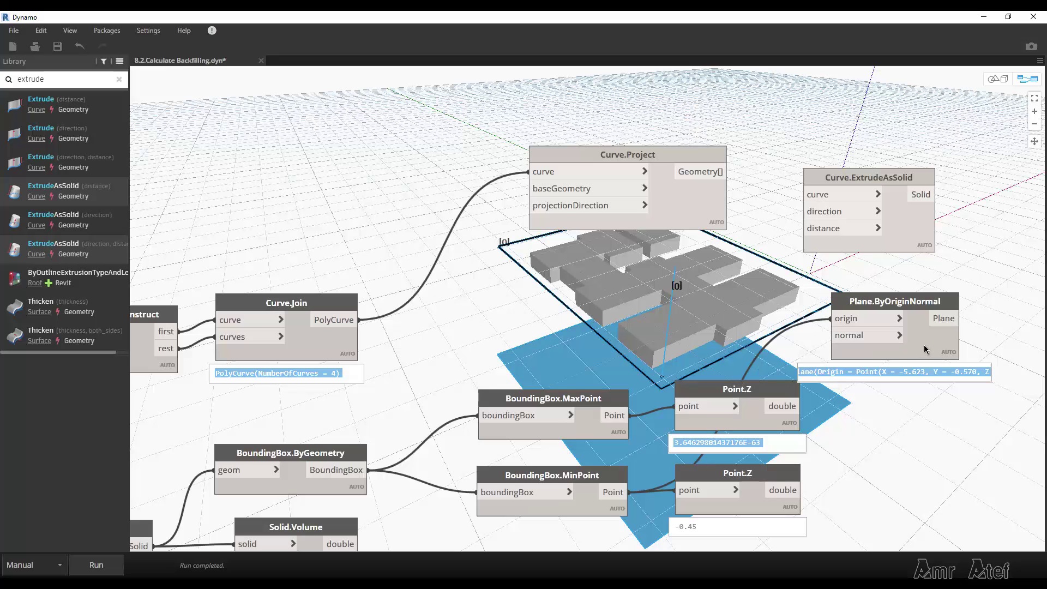
Feed the plane into Curve.Project's baseGeometry input, rearranging the nearby nodes.
middle_drag(757, 354, 588, 351)
drag(703, 174, 986, 177)
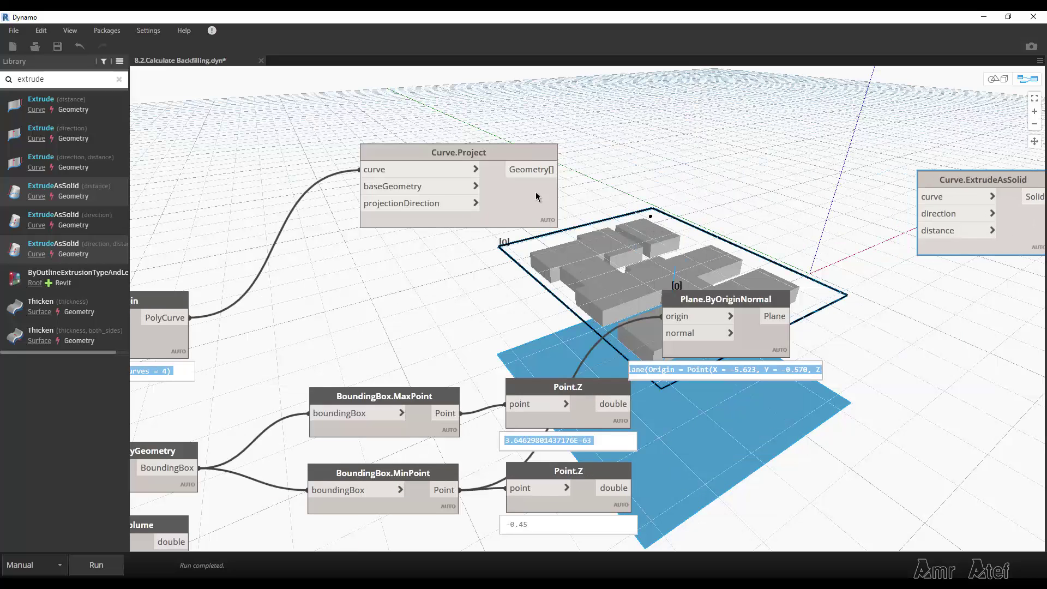
drag(551, 194, 953, 144)
click(790, 315)
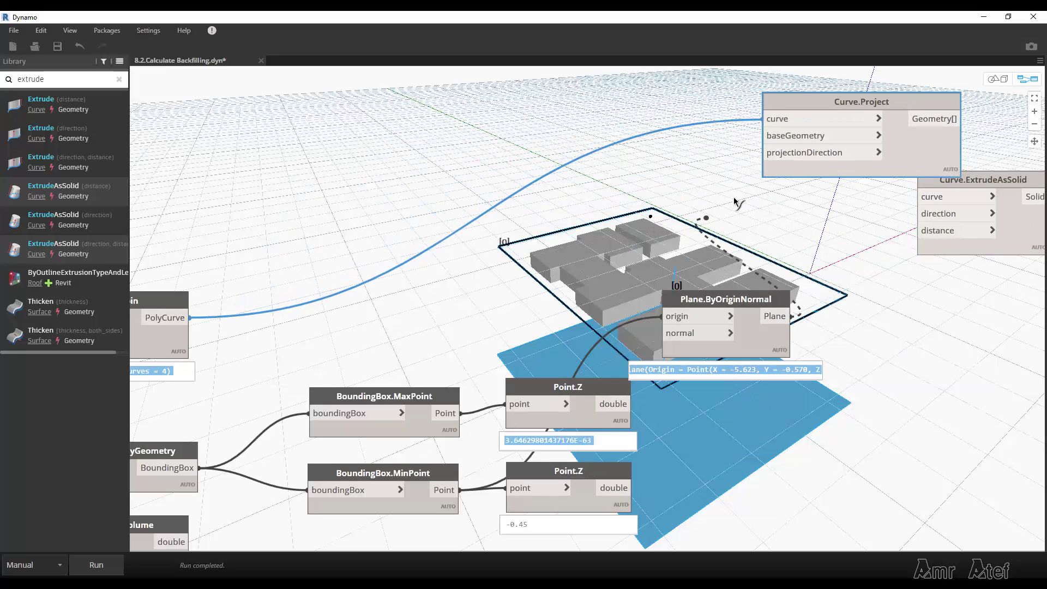
click(785, 136)
drag(748, 300, 628, 218)
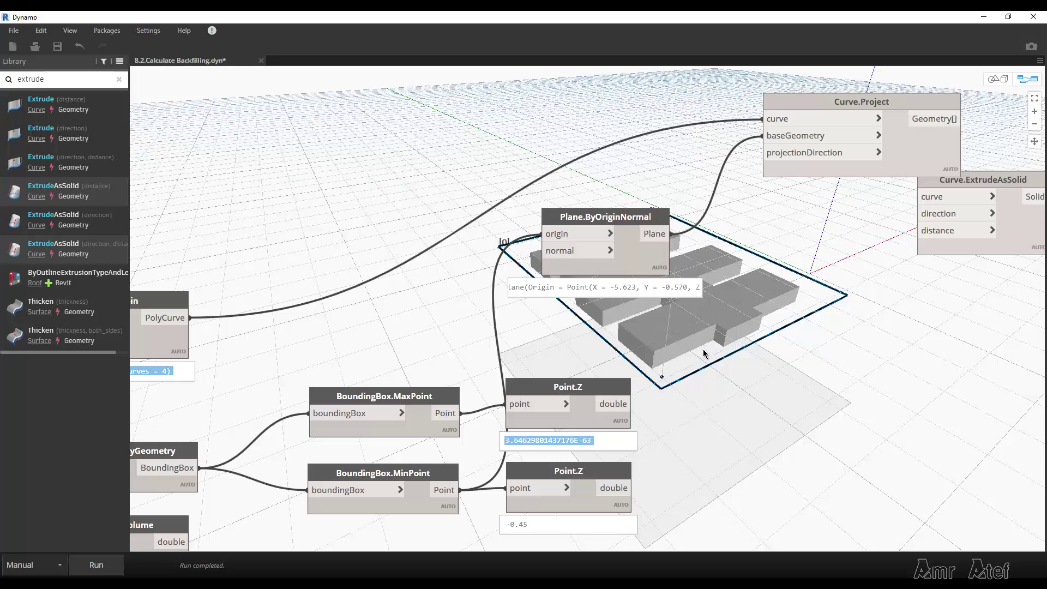
drag(646, 267, 621, 253)
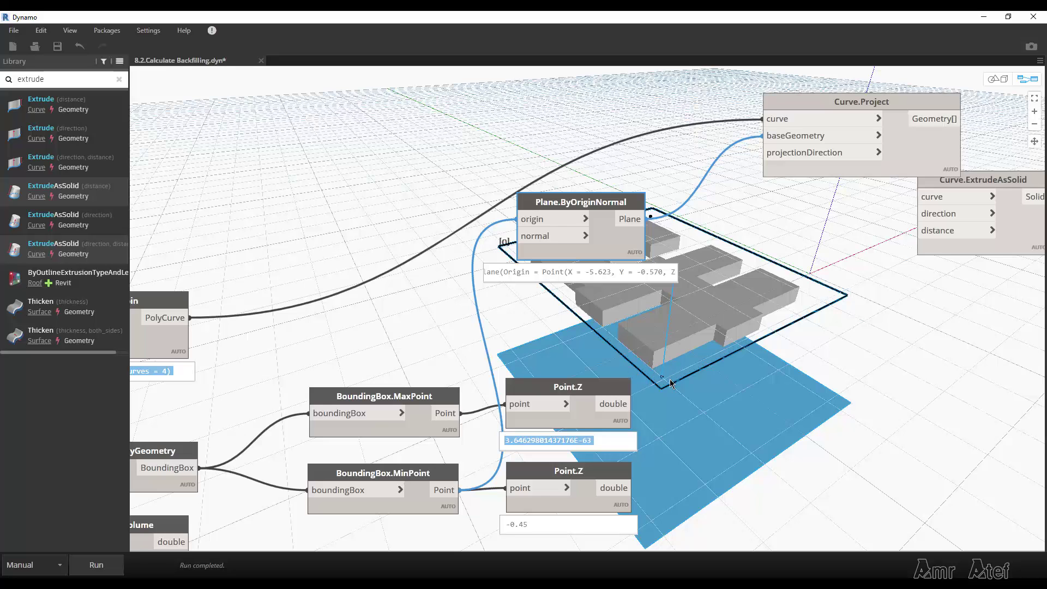
Add a Vector.ByCoordinates with z = -1 from a Code Block as Curve.Project's direction.
right_click(763, 315)
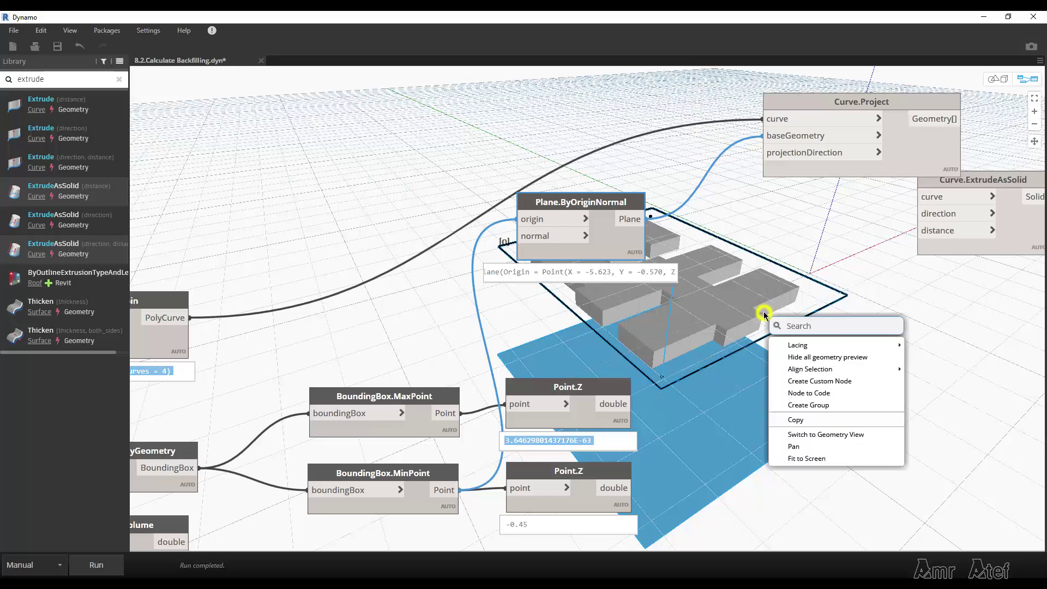
text(vect)
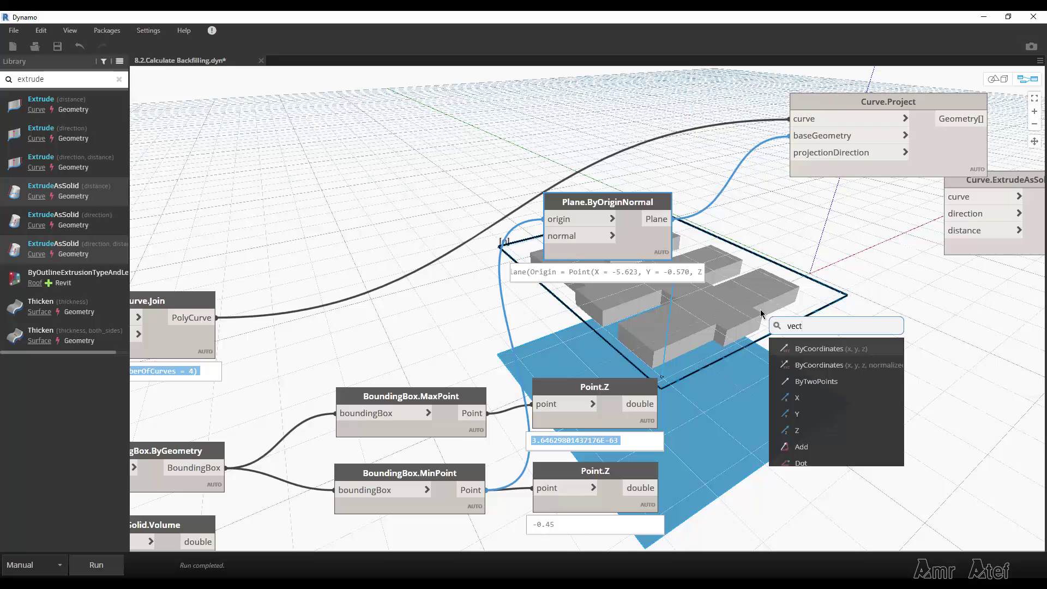
click(823, 349)
drag(849, 350, 816, 267)
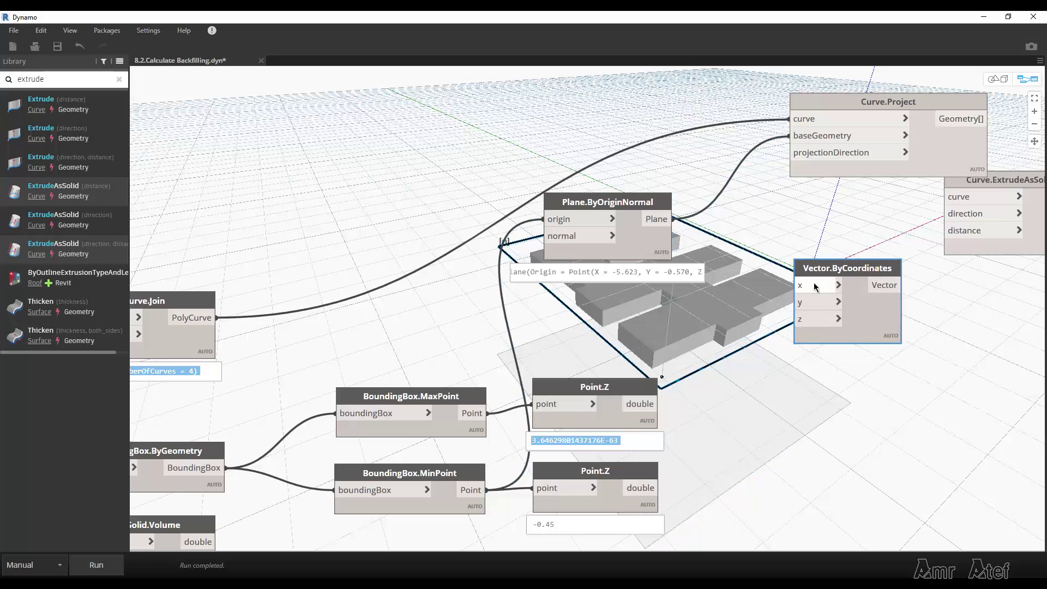
mouse_move(806, 319)
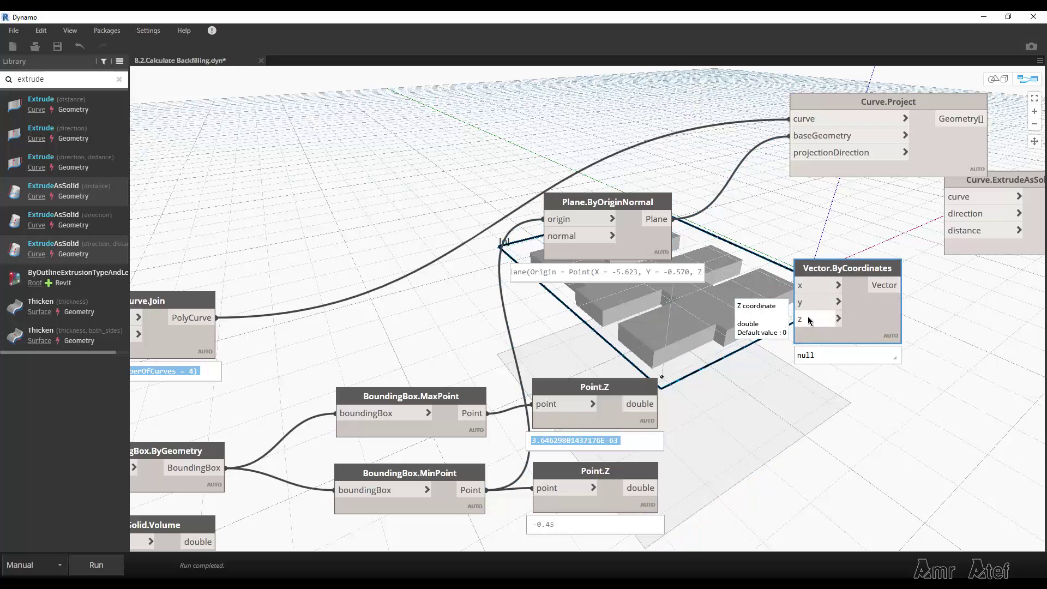
double_click(677, 315)
text(-1)
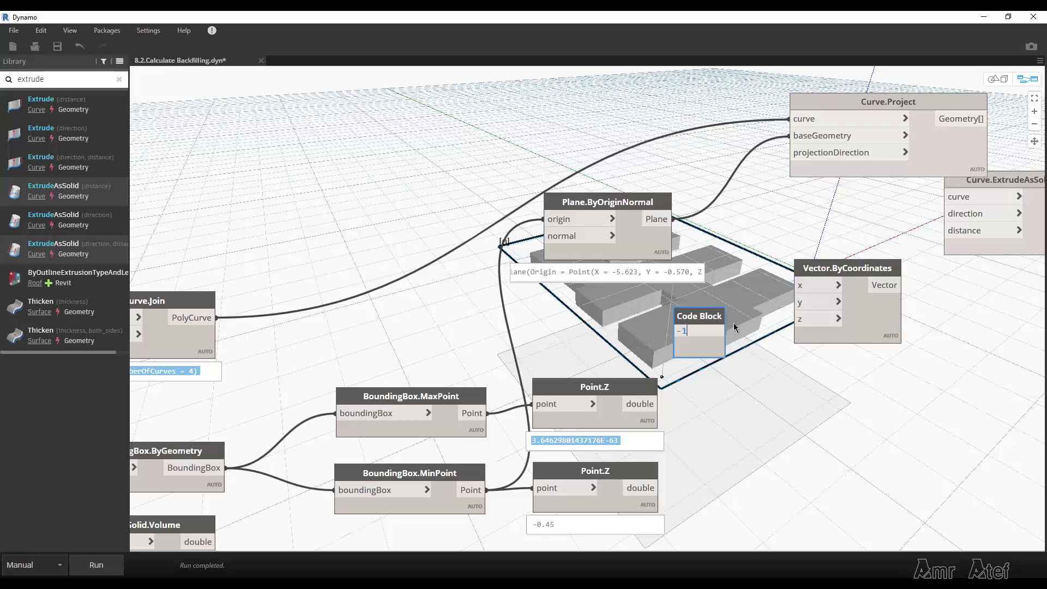
click(740, 355)
drag(719, 331, 796, 320)
drag(887, 292, 816, 146)
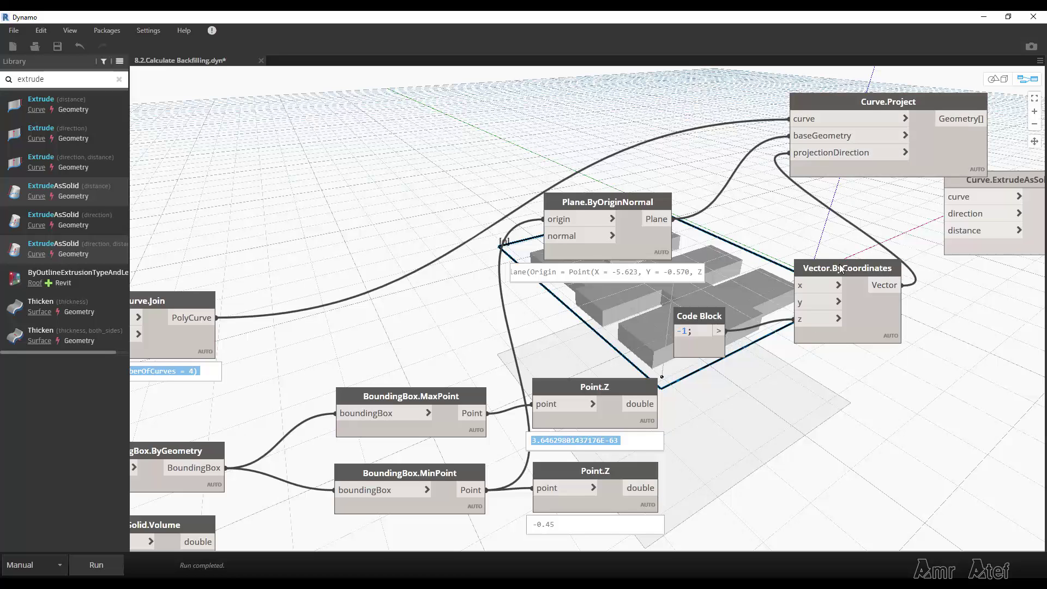
Rerun the graph and confirm Curve.Project outputs four projected Lines.
middle_drag(901, 161, 741, 180)
mouse_move(856, 199)
mouse_down()
mouse_move(925, 347)
mouse_move(887, 361)
mouse_up()
drag(798, 189, 934, 194)
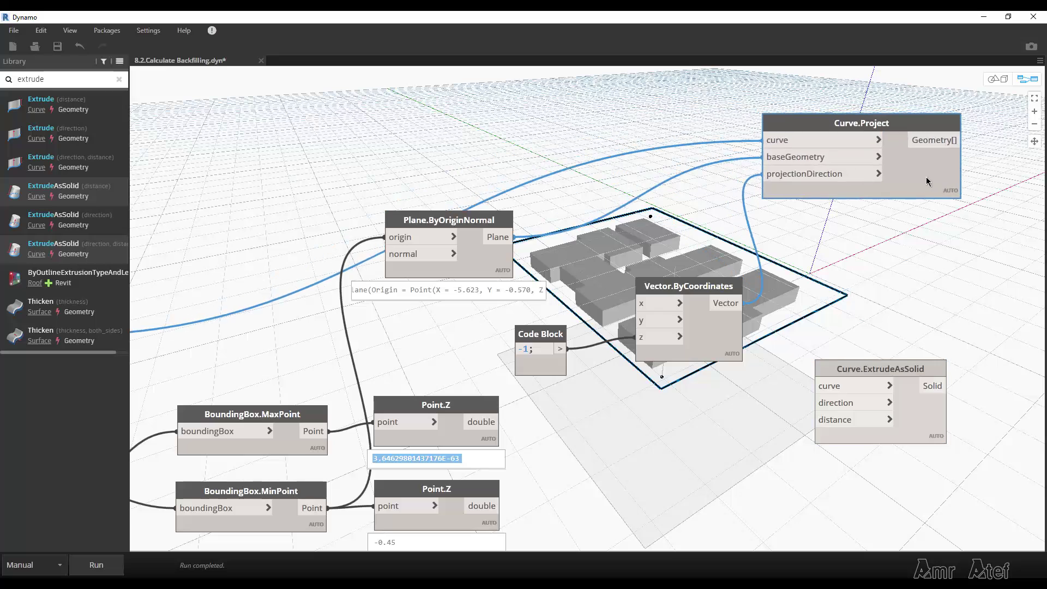
click(96, 565)
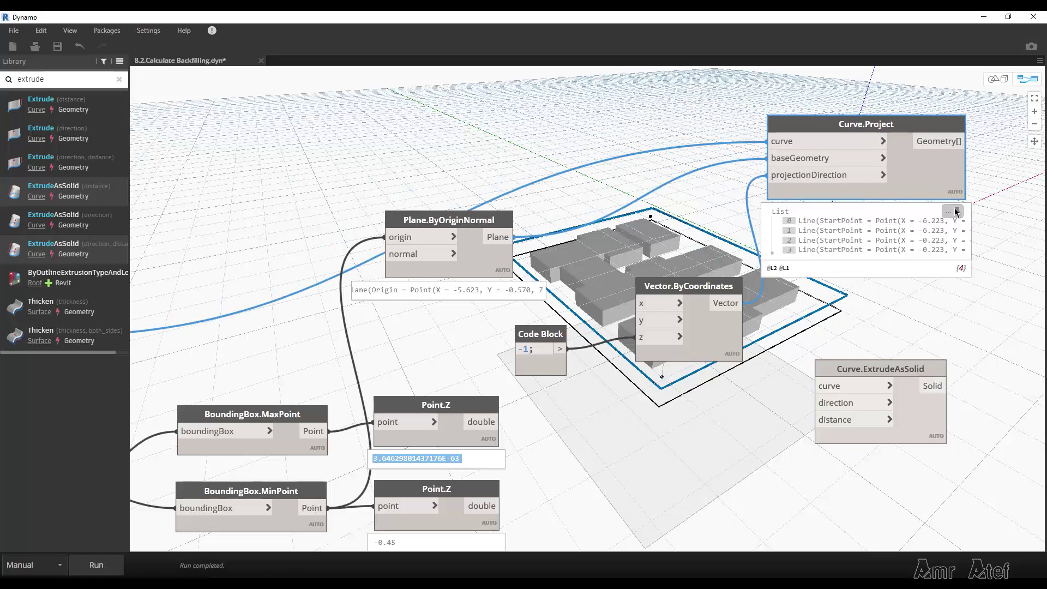
click(851, 230)
click(851, 250)
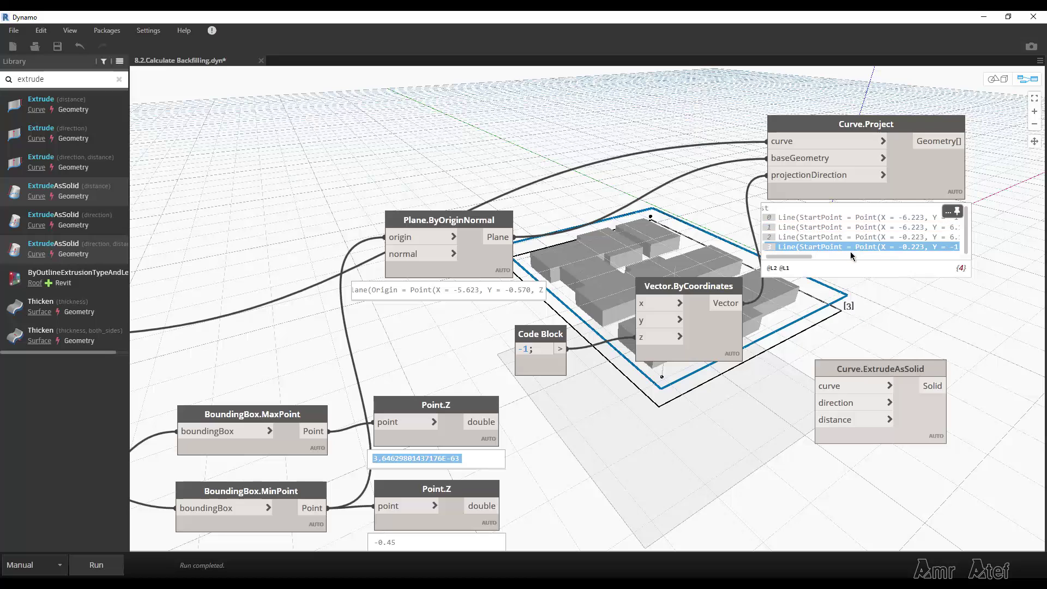
click(828, 238)
Duplicate the List.Deconstruct and Curve.Join nodes and place them beside Curve.Project.
scroll(661, 205, down, 2)
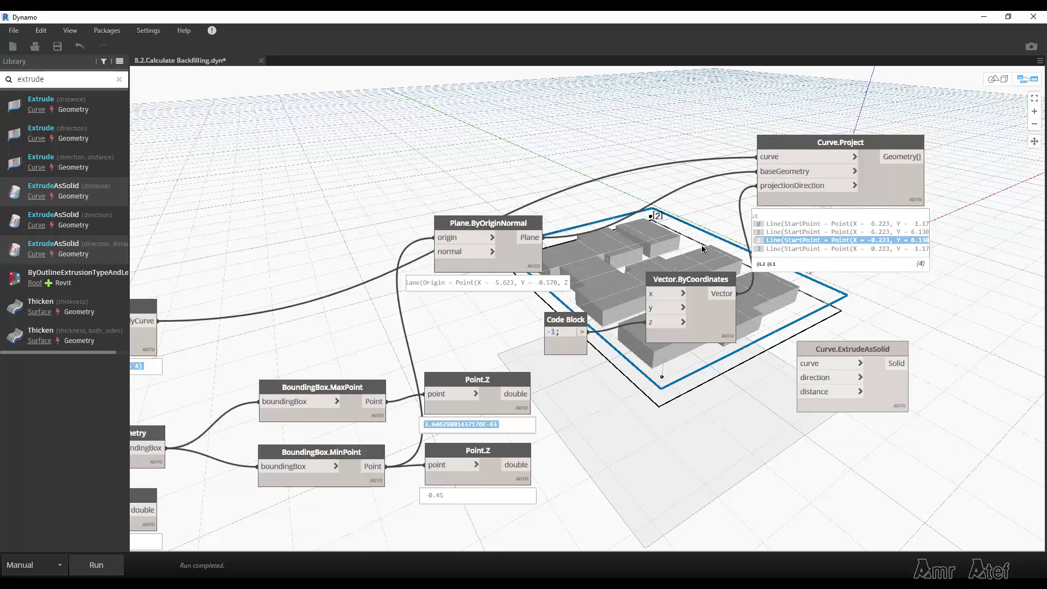
scroll(473, 236, down, 2)
scroll(300, 284, up, 2)
mouse_move(370, 235)
mouse_down()
mouse_move(263, 344)
mouse_move(271, 324)
mouse_move(725, 123)
mouse_up()
middle_drag(725, 123, 287, 217)
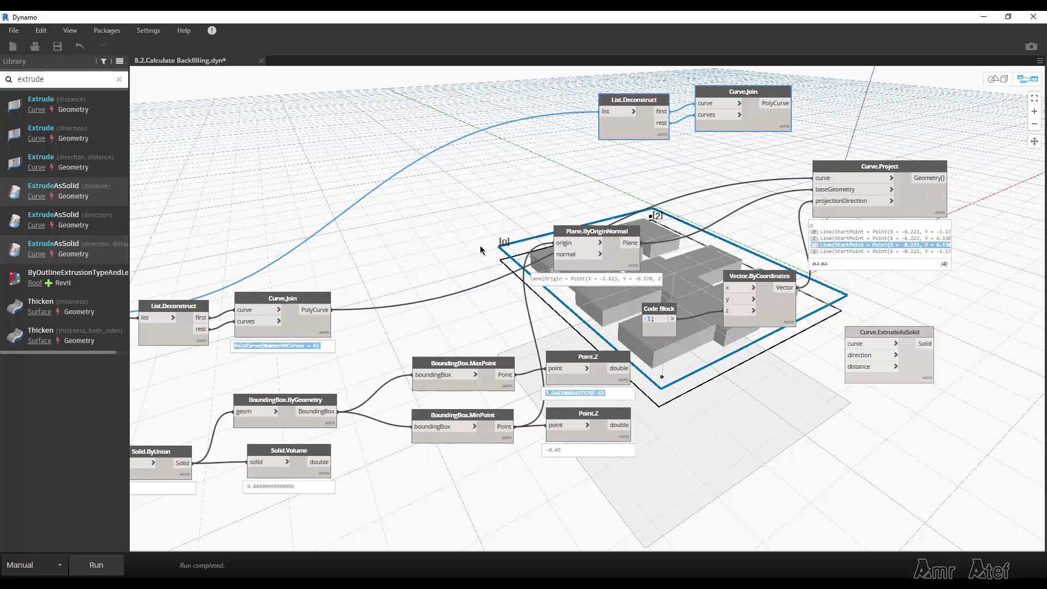
drag(331, 213, 754, 257)
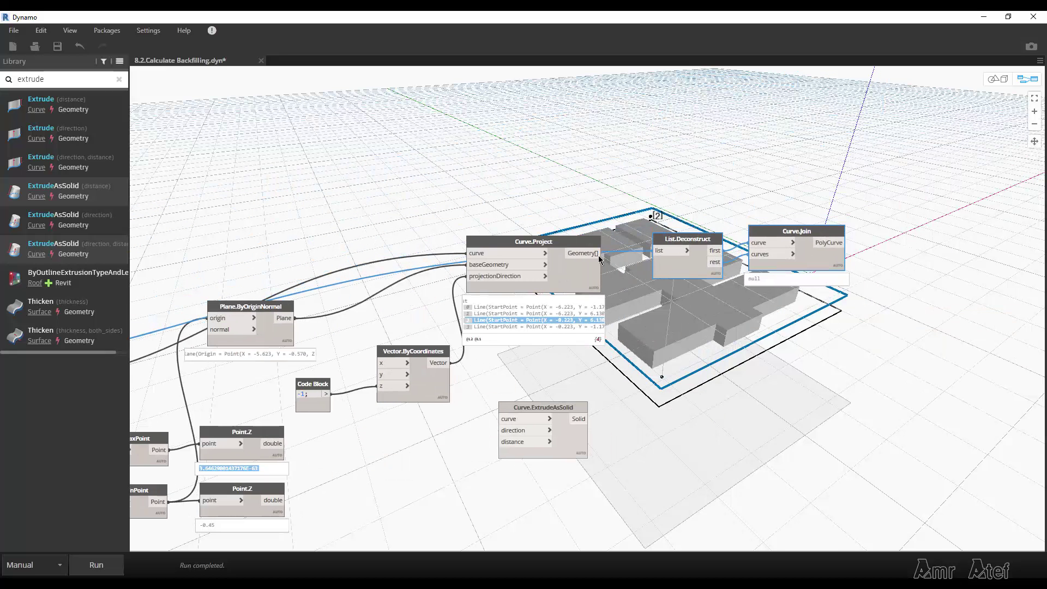
Join the four projected lines into a polycurve and use it as the extrusion curve.
middle_drag(703, 365, 533, 339)
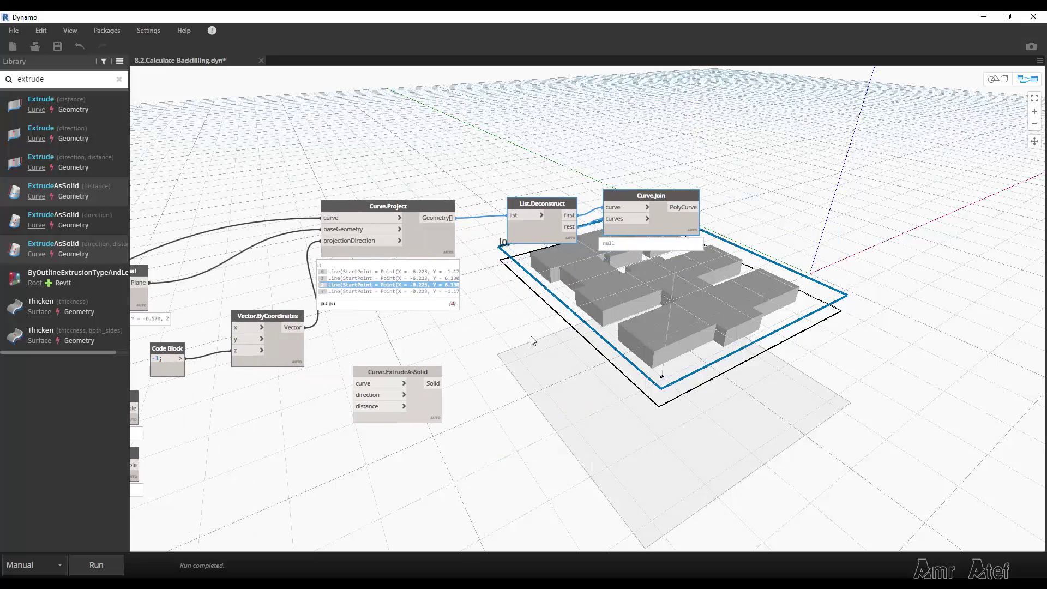
scroll(535, 367, up, 1)
click(104, 563)
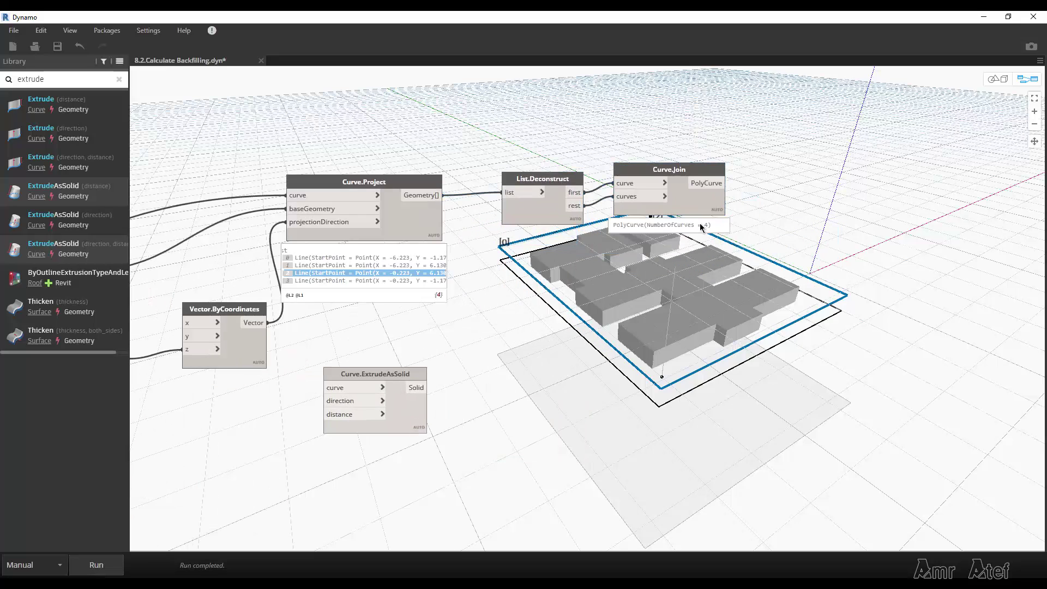
click(676, 225)
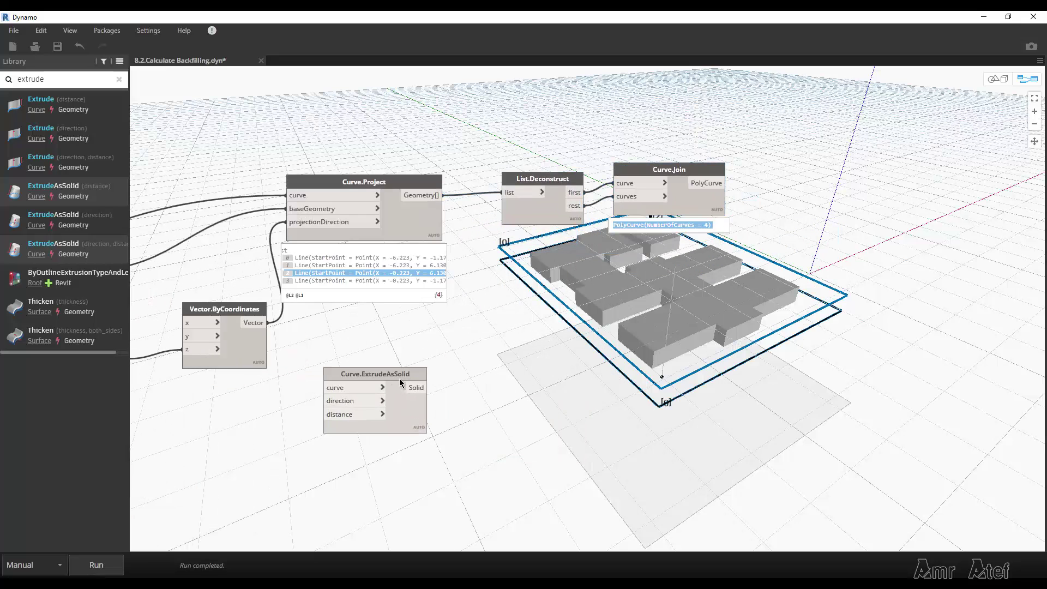
drag(400, 382, 902, 177)
scroll(708, 181, up, 2)
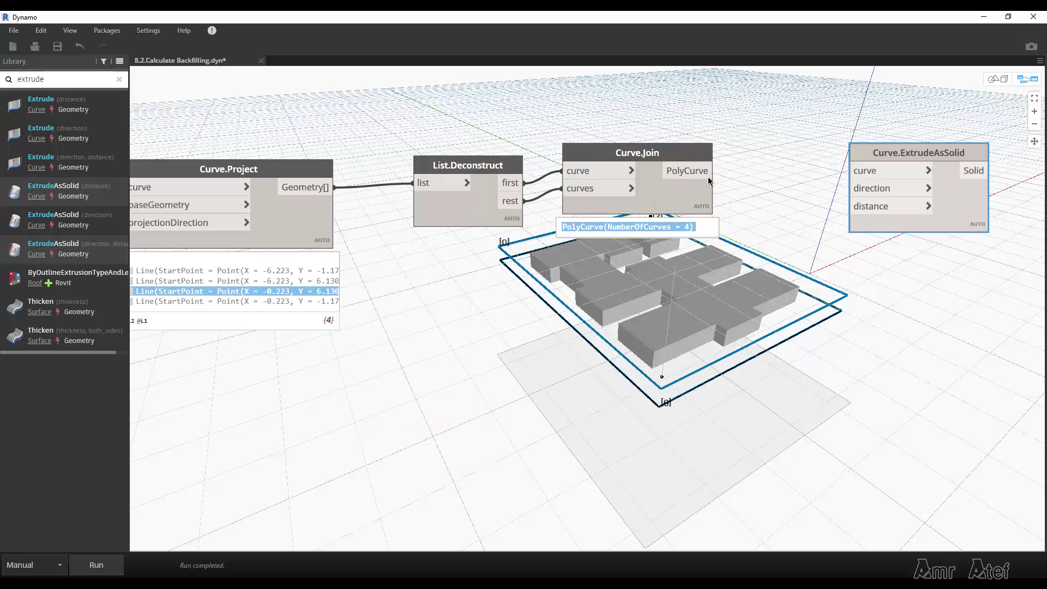
drag(711, 171, 851, 171)
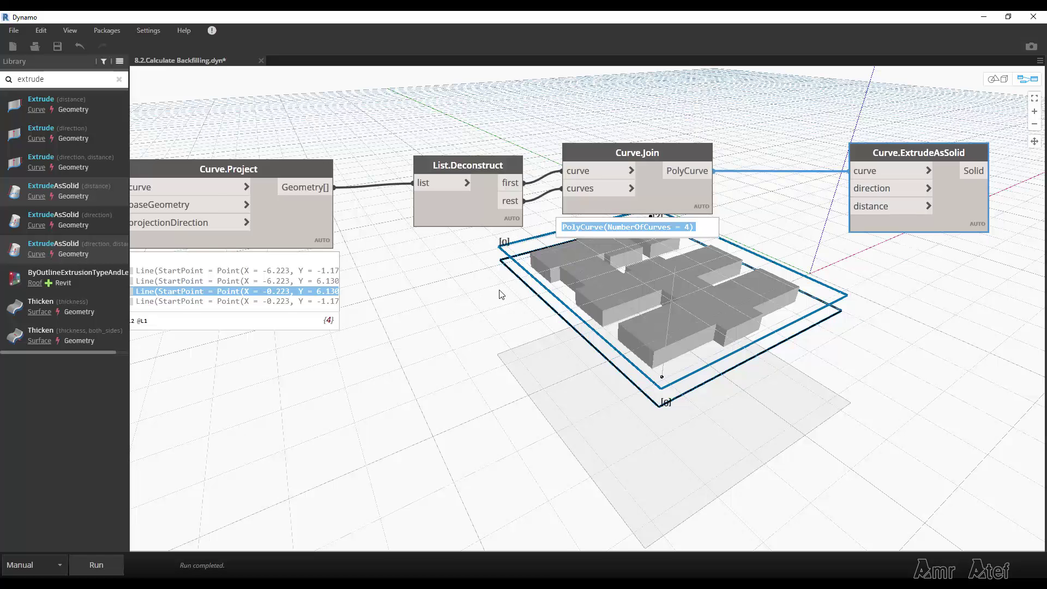
Wire a copied Code Block and Vector.ByCoordinates in as the extrusion direction, with z changed to 1.
scroll(501, 295, down, 3)
middle_drag(200, 372, 366, 339)
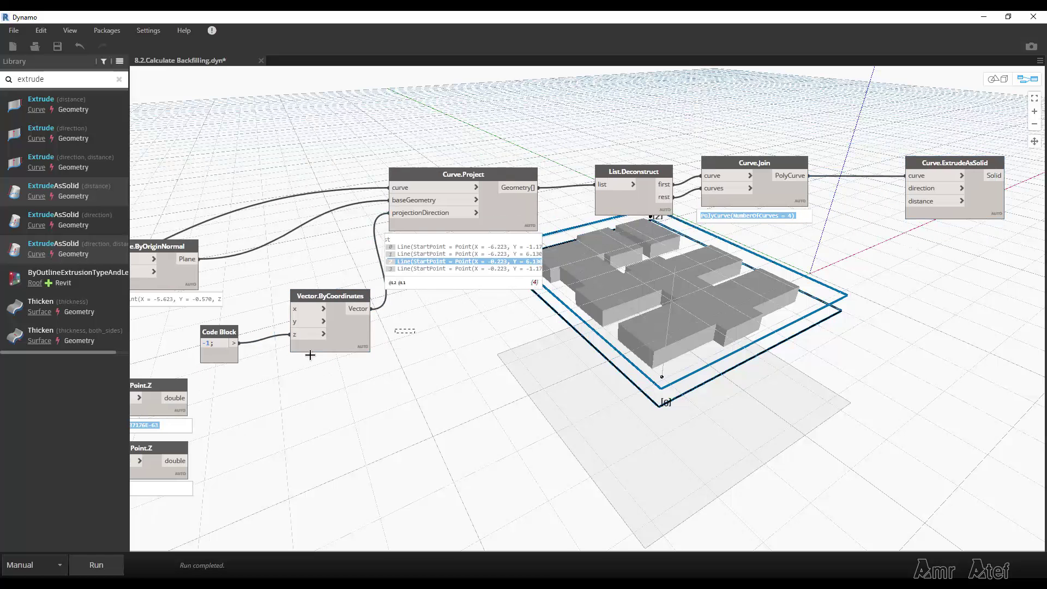
drag(309, 355, 213, 371)
key(ctrl+c)
key(ctrl+v)
drag(836, 314, 886, 308)
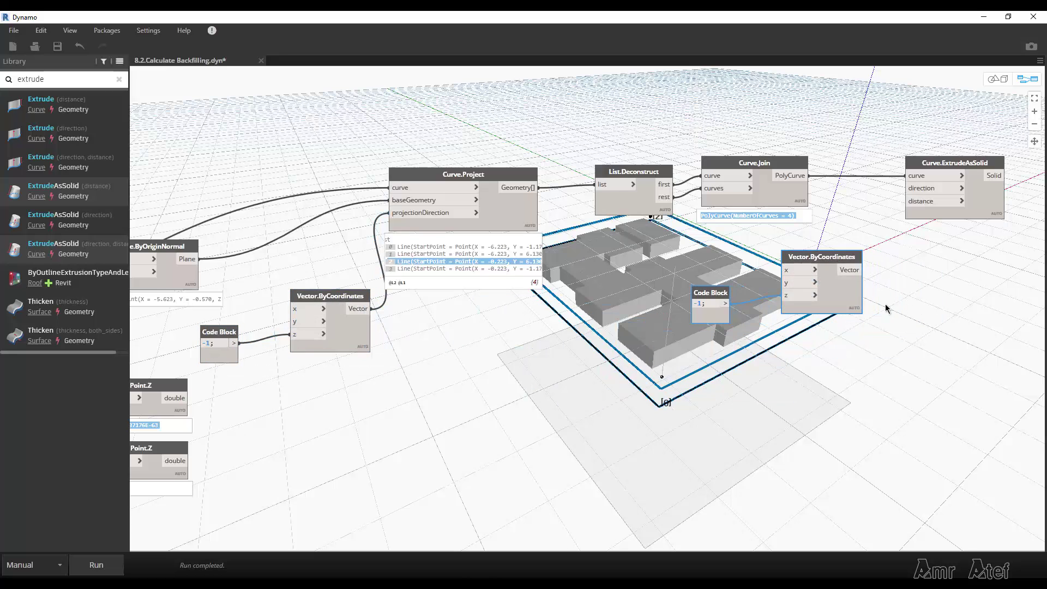
scroll(886, 308, up, 3)
scroll(654, 294, up, 2)
drag(621, 290, 697, 145)
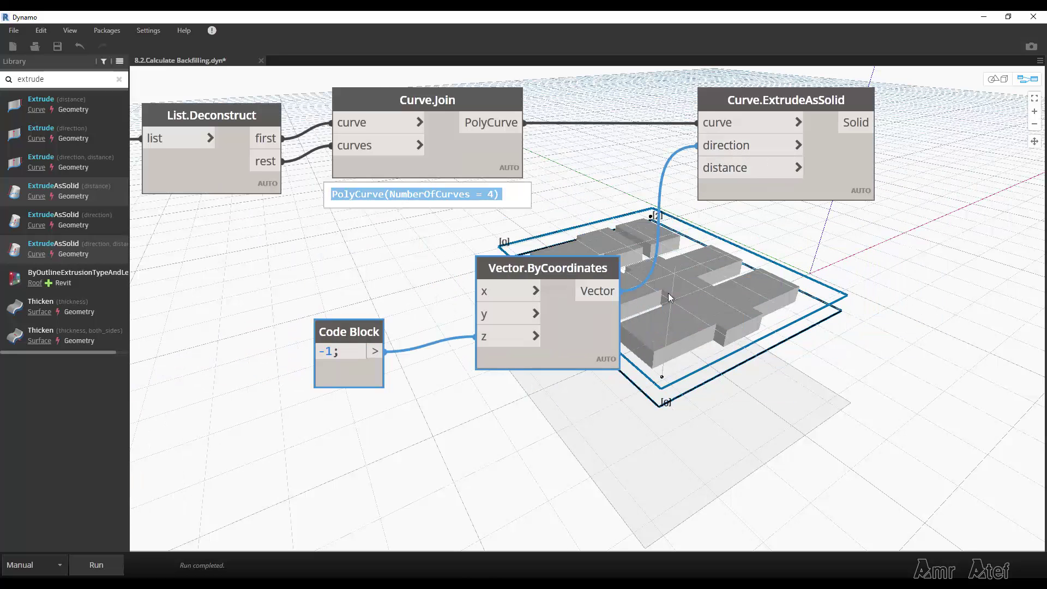
double_click(328, 350)
text(1)
click(748, 421)
drag(825, 181, 885, 196)
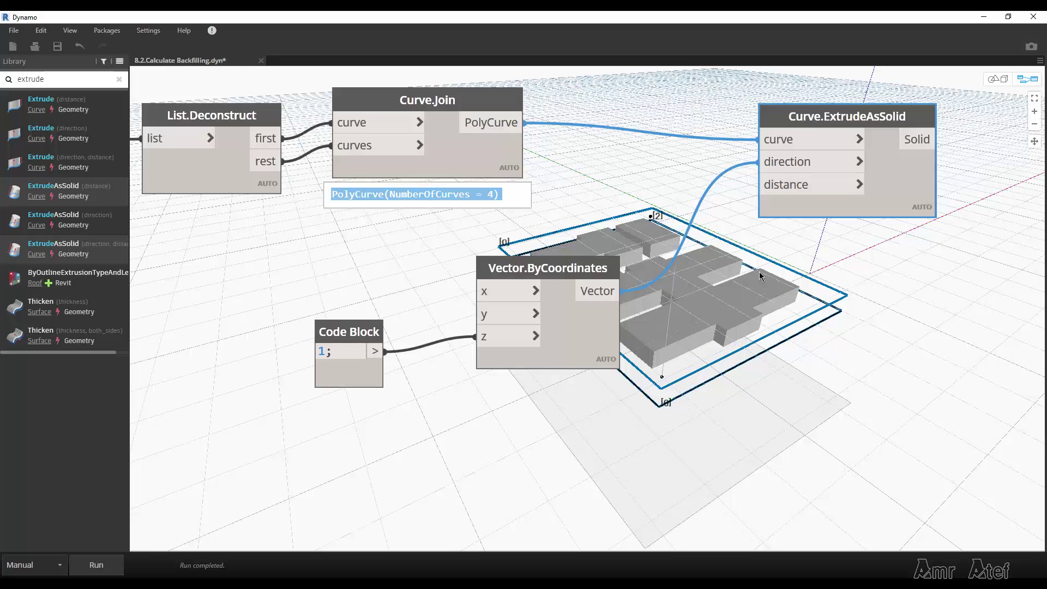
Rearrange the Code Block and Curve.ExtrudeAsSolid so the Point.Z nodes are in view.
drag(343, 376, 365, 364)
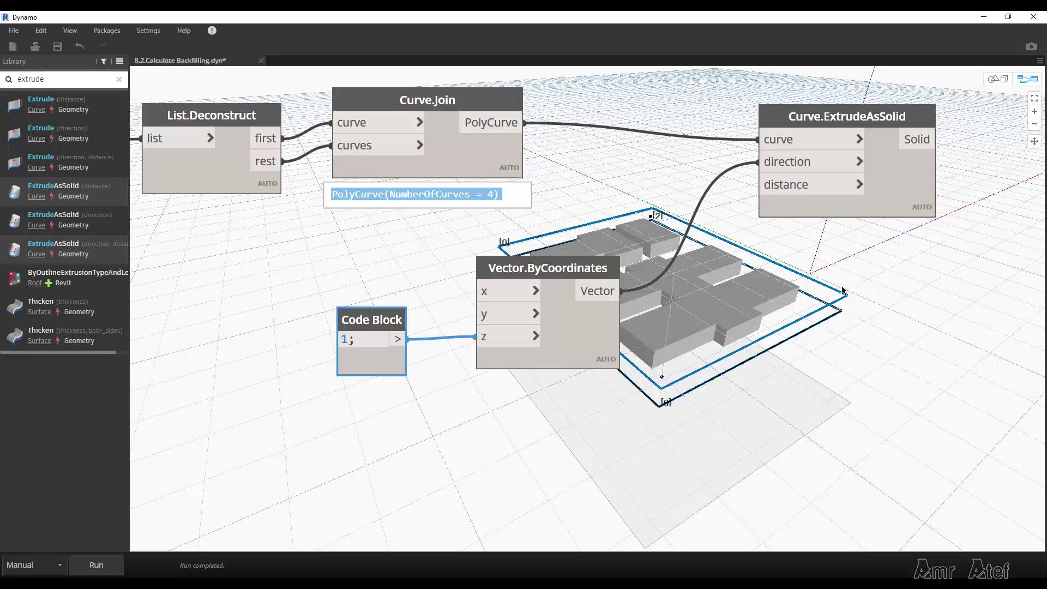
drag(835, 212, 894, 241)
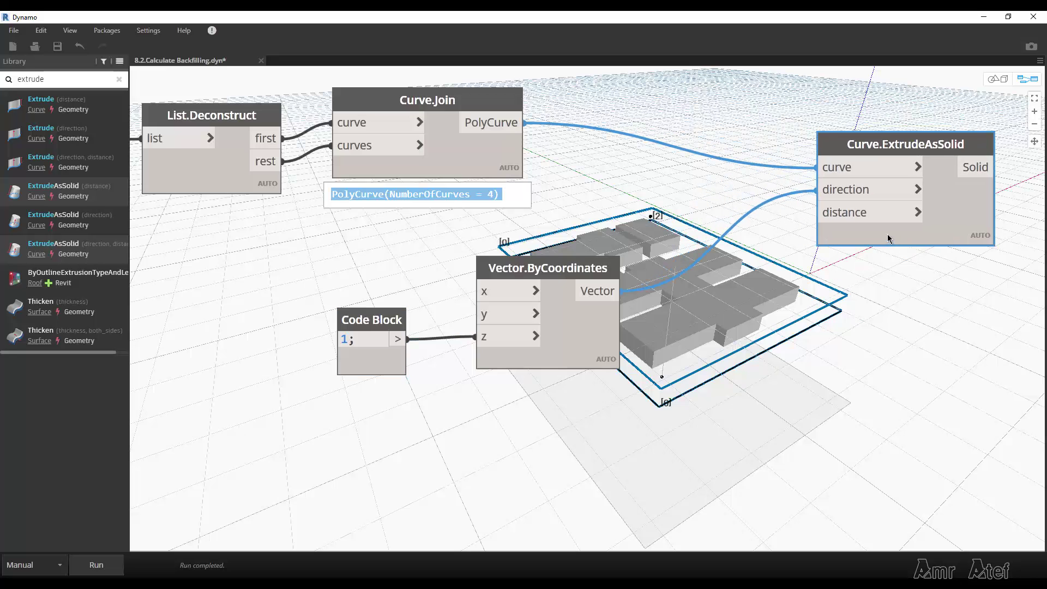
scroll(236, 369, down, 3)
middle_drag(130, 398, 236, 368)
scroll(273, 382, up, 3)
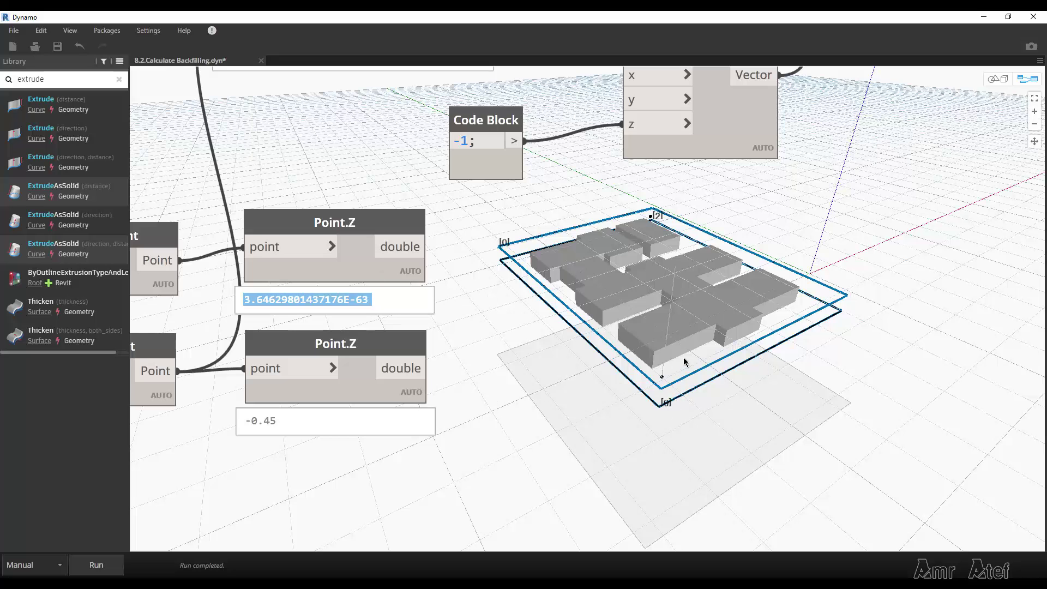
Add an x-y Code Block fed by the top and bottom Point.Z heights and run it.
double_click(626, 297)
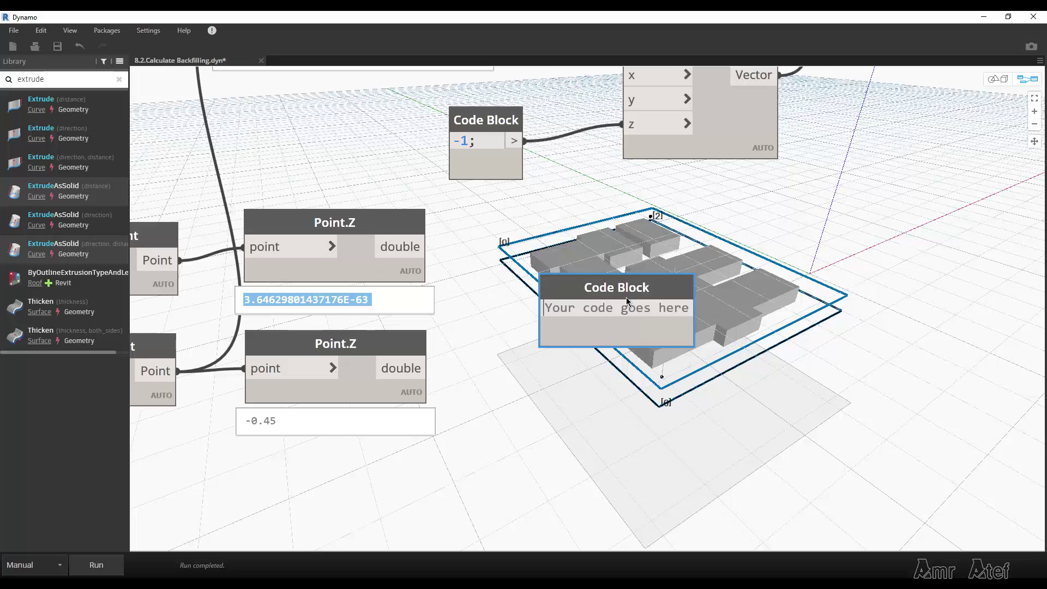
text(x-)
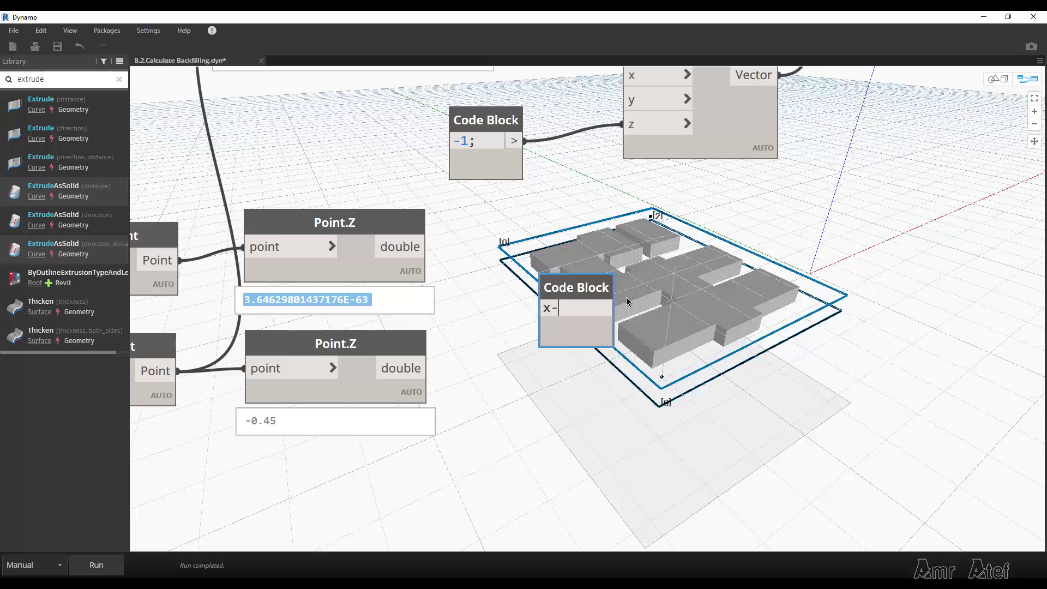
text(y)
click(636, 262)
drag(427, 247, 538, 308)
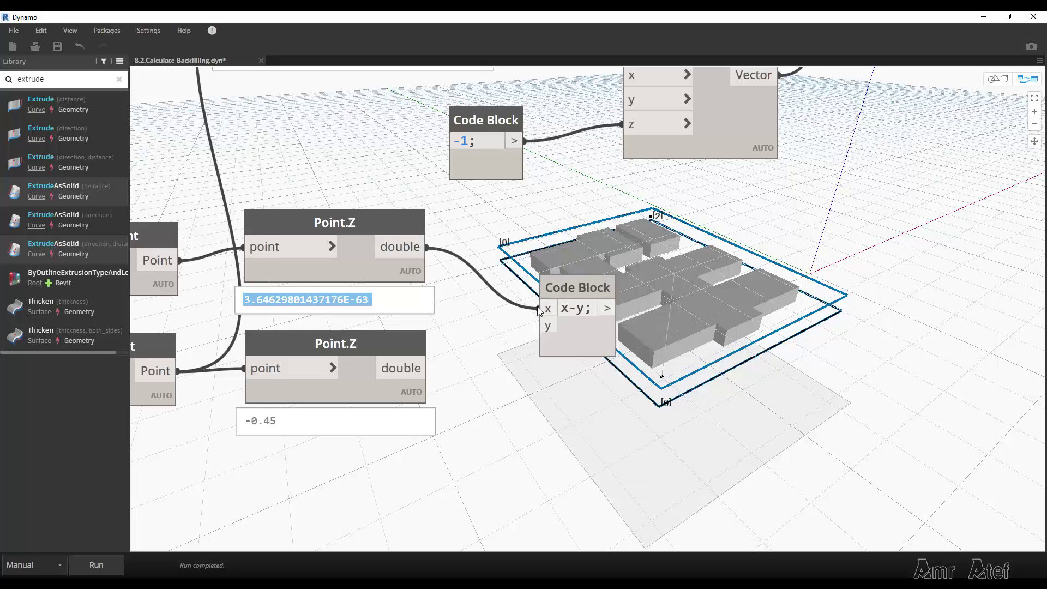
drag(428, 368, 538, 325)
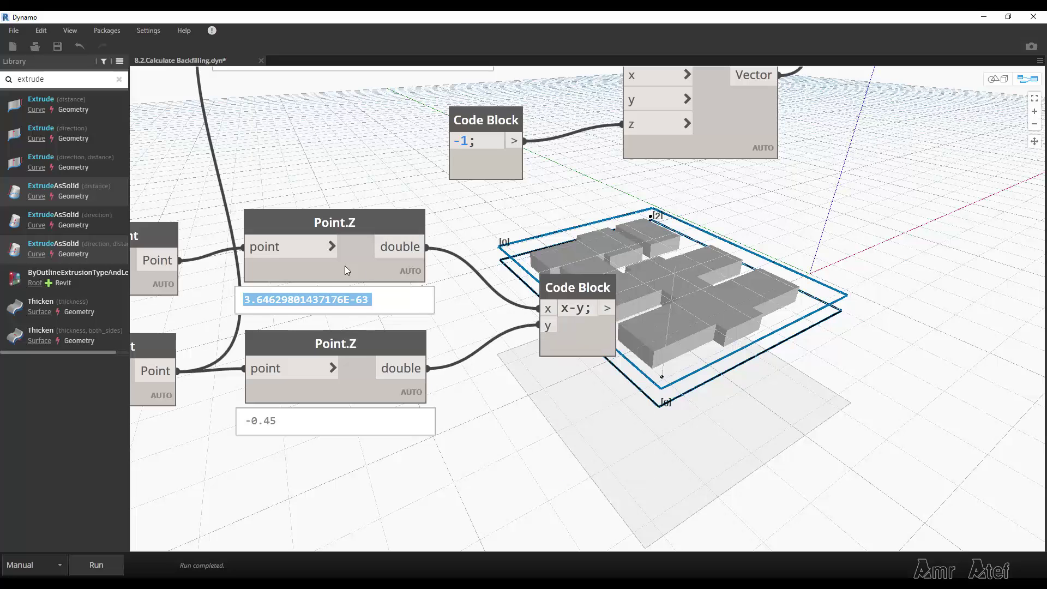
click(96, 565)
Swap the two Z inputs so the difference reads -0.45, then rerun.
drag(590, 353, 619, 349)
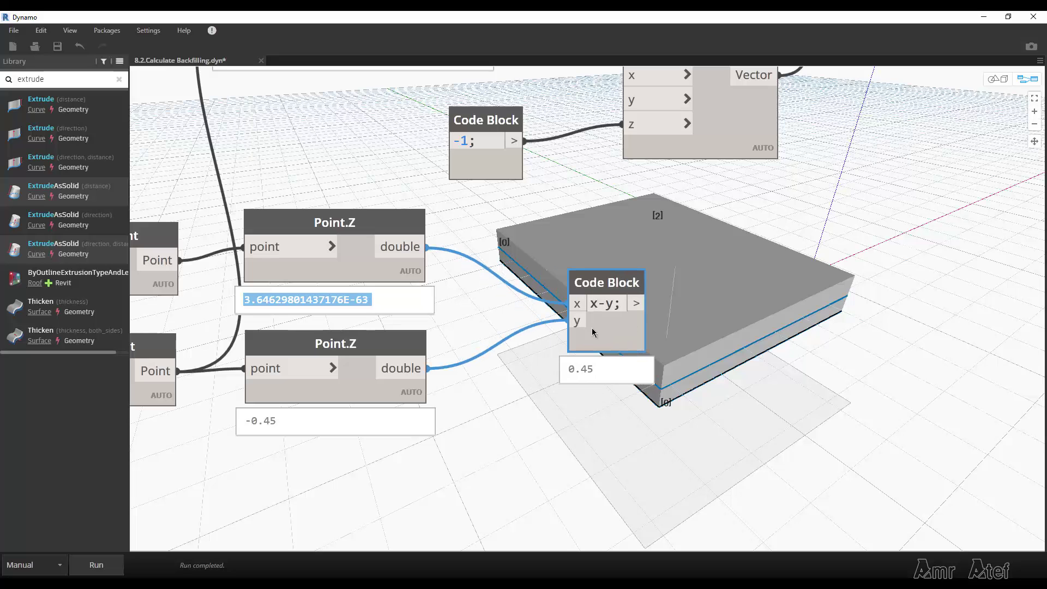
drag(427, 368, 570, 304)
drag(427, 246, 567, 321)
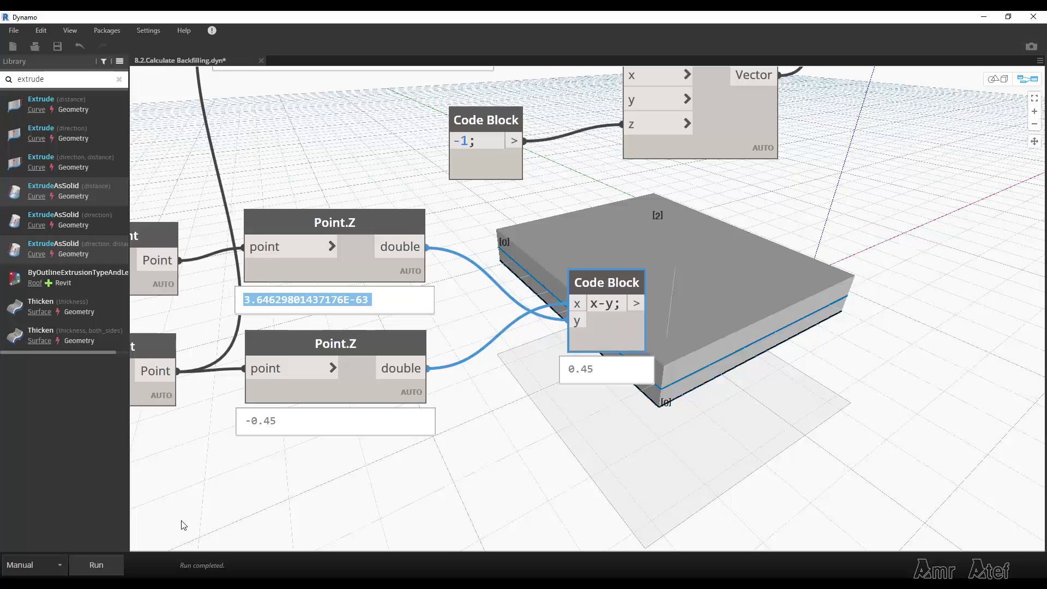
click(103, 567)
Add a Math.Abs node on the height difference and run to get 0.45.
right_click(752, 311)
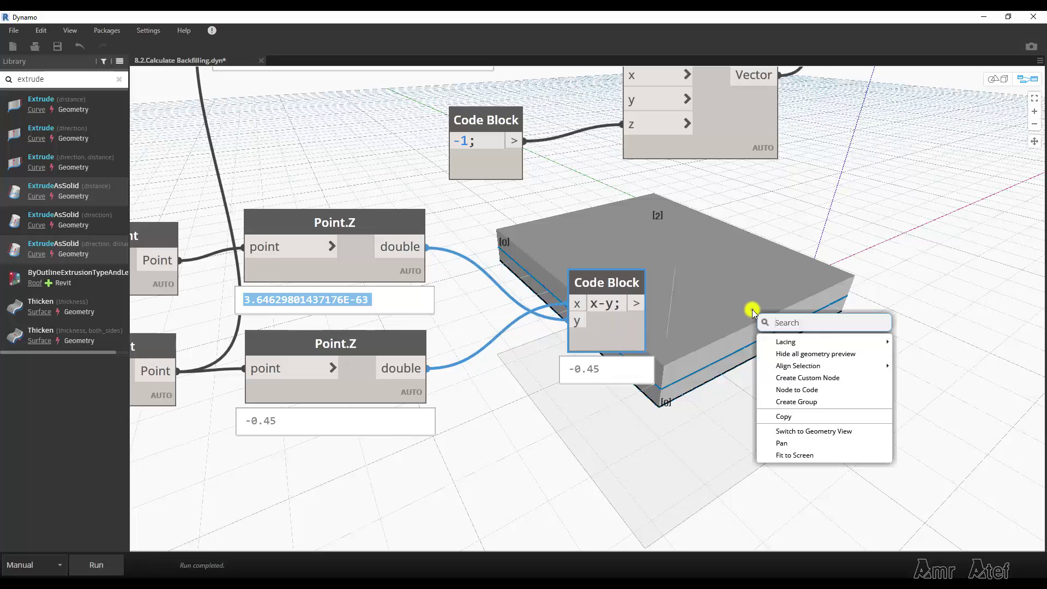
text(ab)
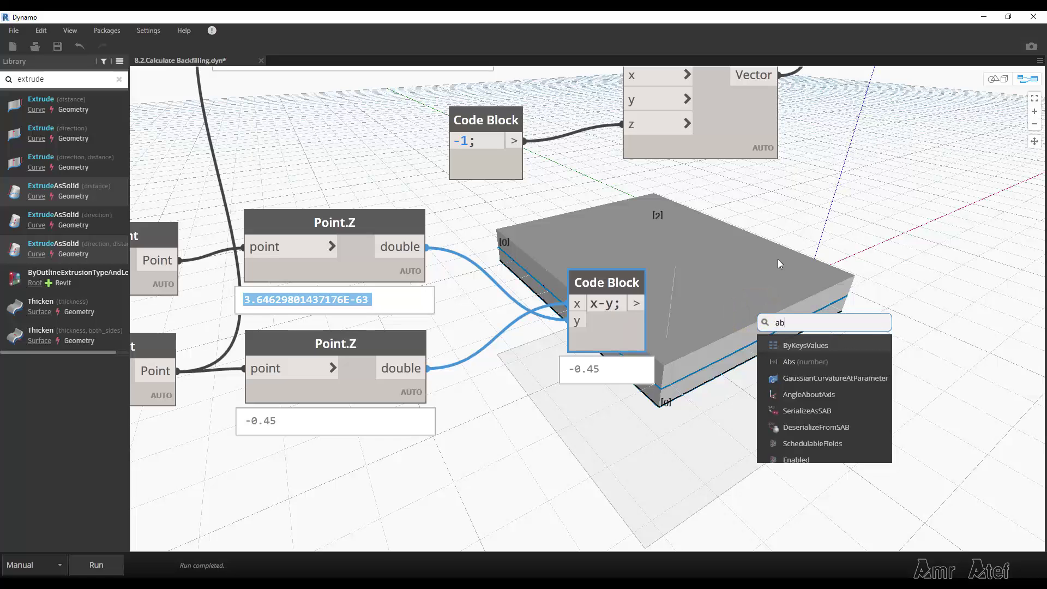
text(sd)
key(BackSpace)
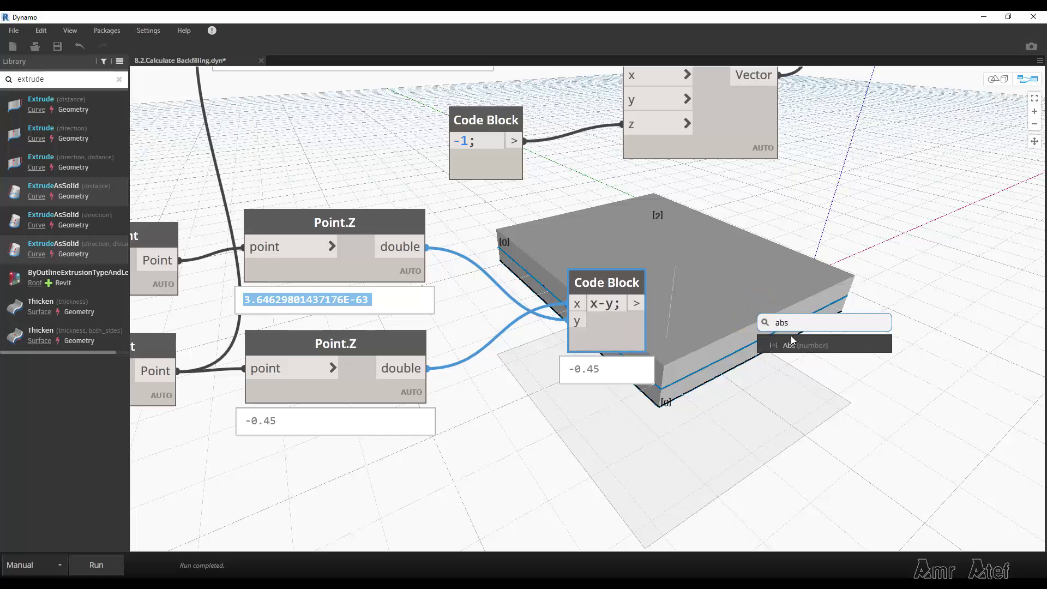
click(791, 344)
drag(636, 303, 788, 382)
drag(824, 346, 800, 275)
click(96, 565)
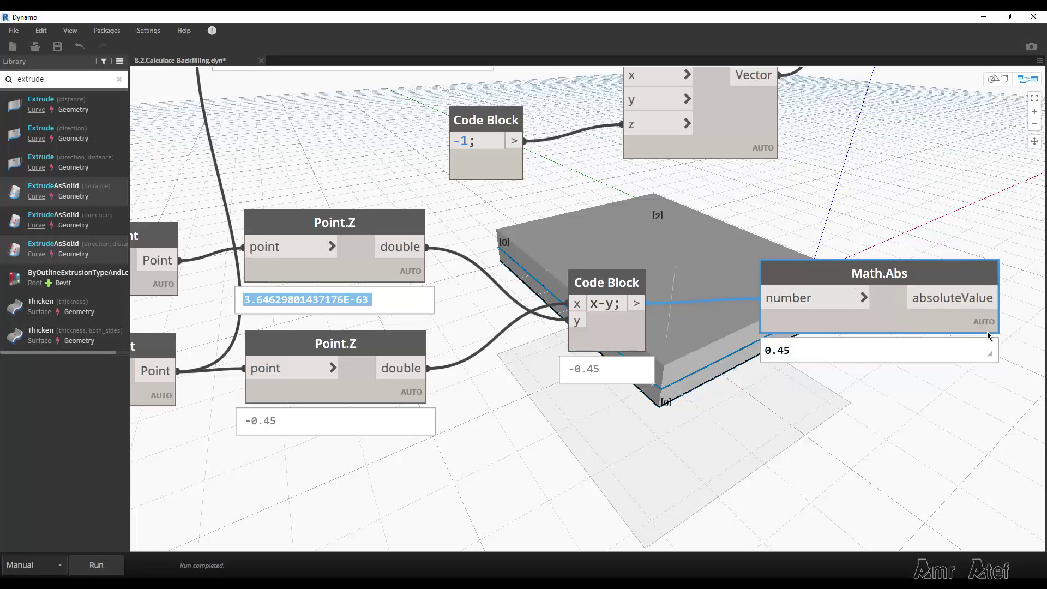
Start a wire from the absoluteValue output toward Curve.ExtrudeAsSolid's distance input.
middle_drag(981, 295, 607, 299)
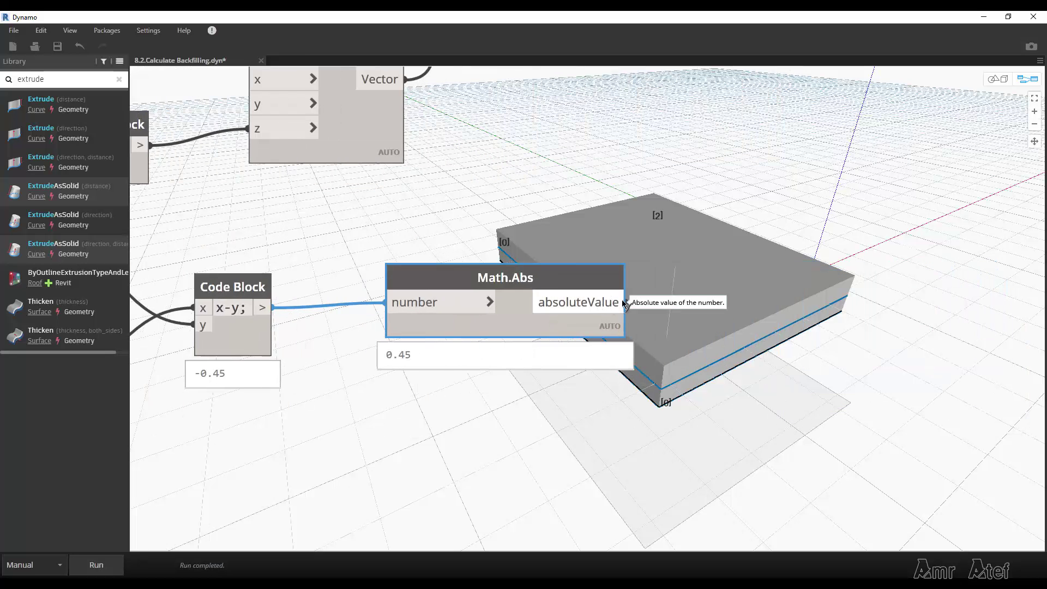
click(624, 303)
scroll(627, 310, down, 2)
scroll(650, 336, up, 1)
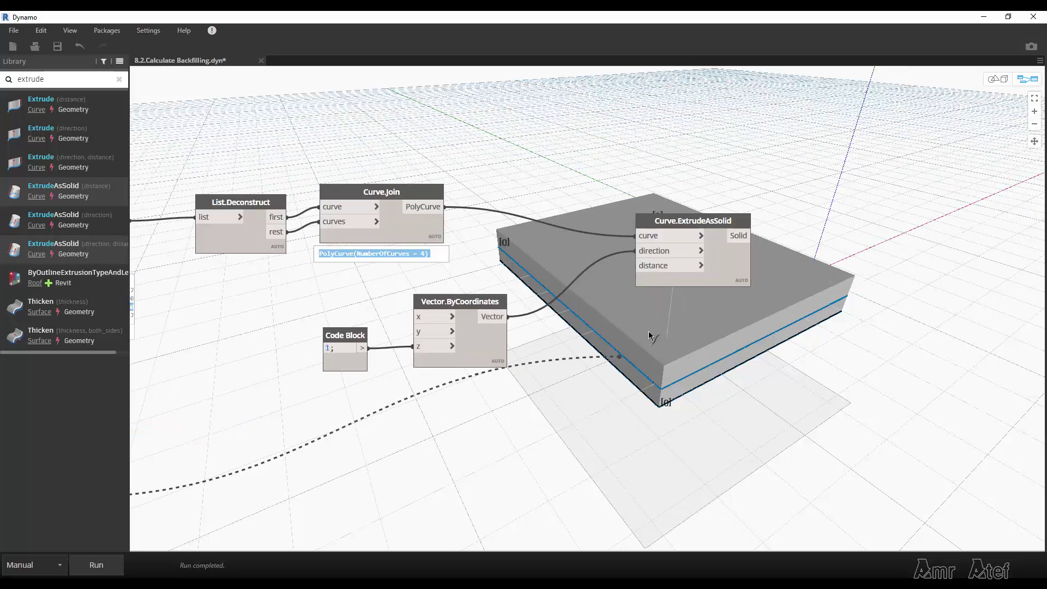
scroll(647, 321, up, 2)
Connect the 0.45 absolute value to the extrusion distance, rerun, and preview the thin slab.
click(669, 241)
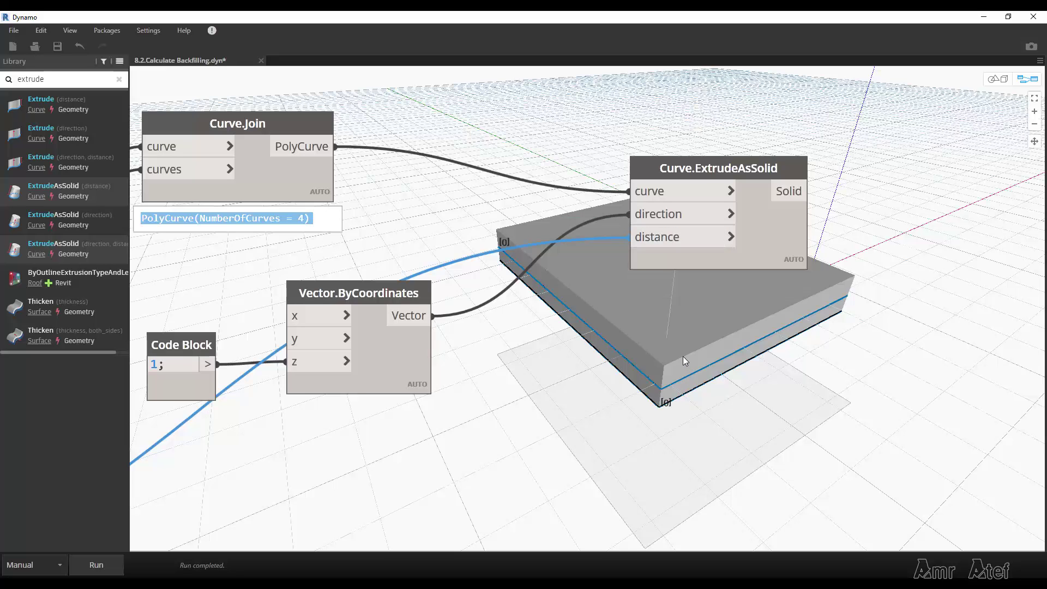
click(96, 564)
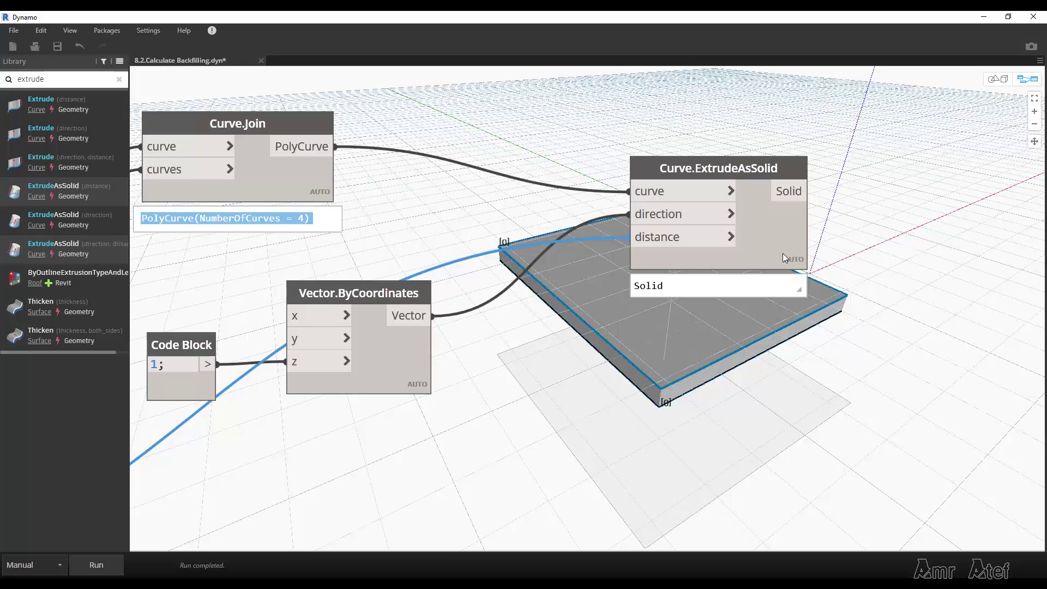
click(794, 286)
scroll(704, 322, down, 5)
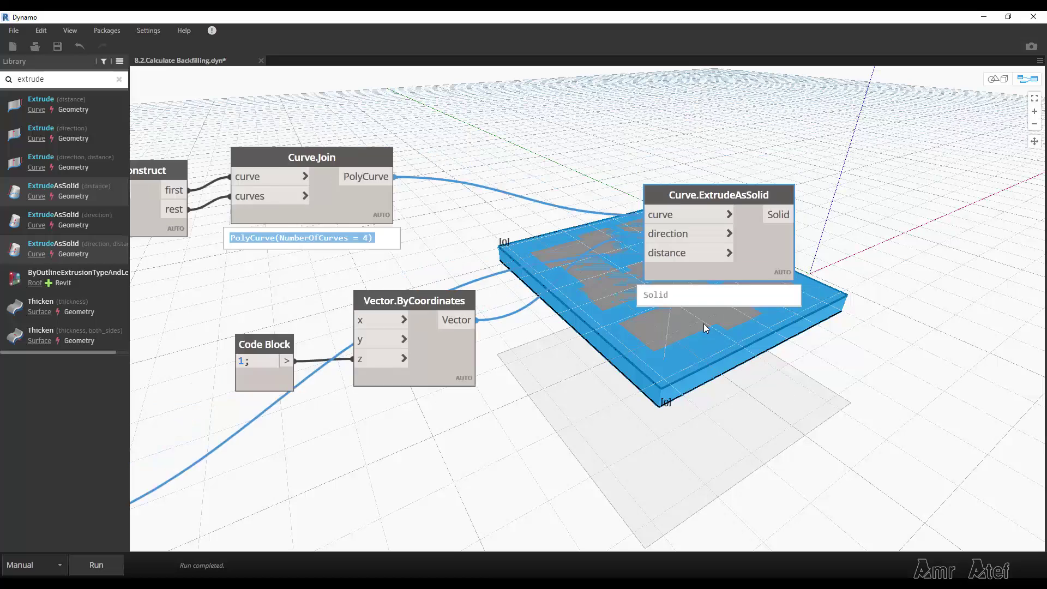
mouse_move(472, 398)
middle_down()
mouse_move(704, 399)
mouse_move(776, 388)
middle_up()
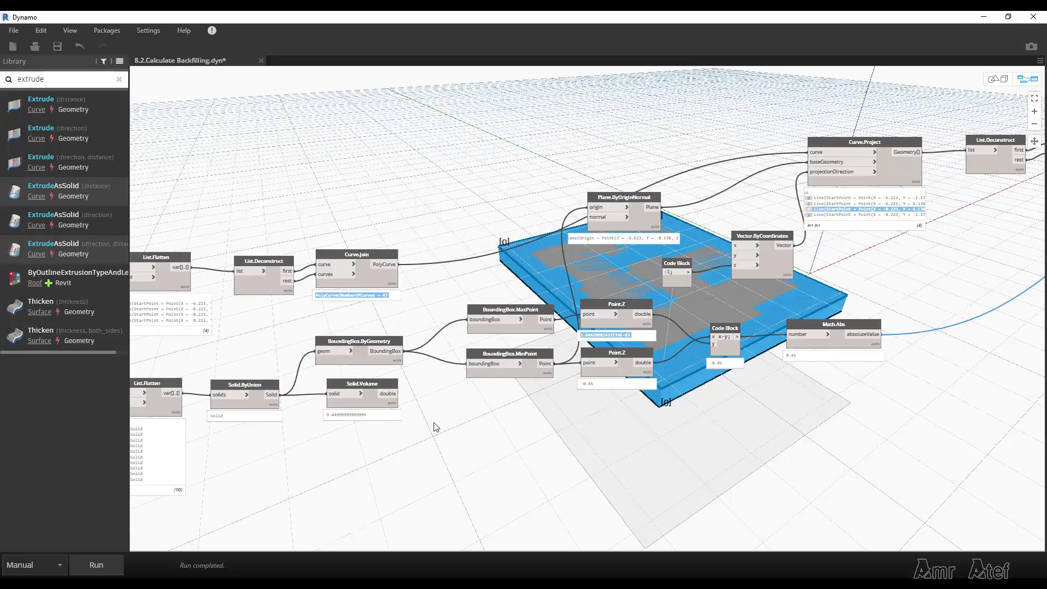
Copy Solid.Volume beside Curve.ExtrudeAsSolid, feed it the slab, and run to get 19.71.
click(370, 404)
key(ctrl+c)
key(ctrl+v)
middle_drag(695, 439, 456, 468)
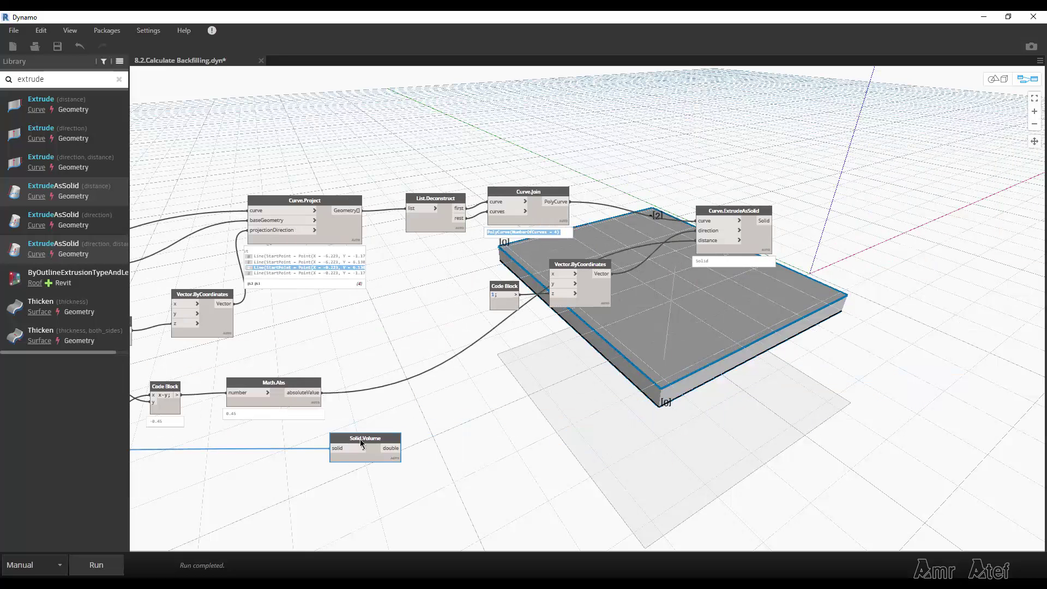
drag(363, 445, 852, 221)
click(852, 220)
scroll(777, 257, up, 3)
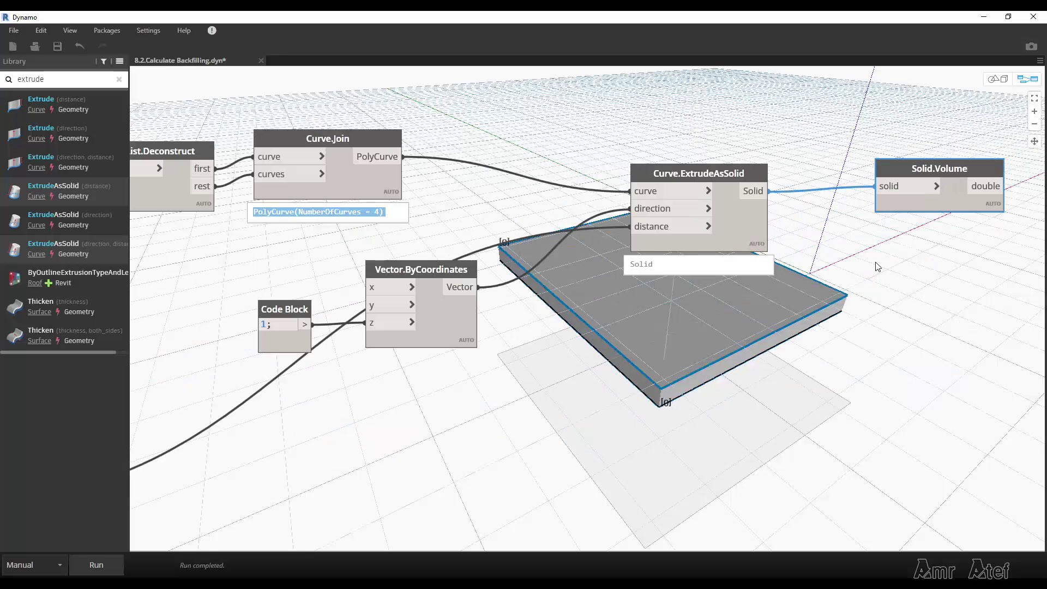
click(109, 564)
middle_drag(600, 327, 443, 350)
scroll(769, 226, up, 1)
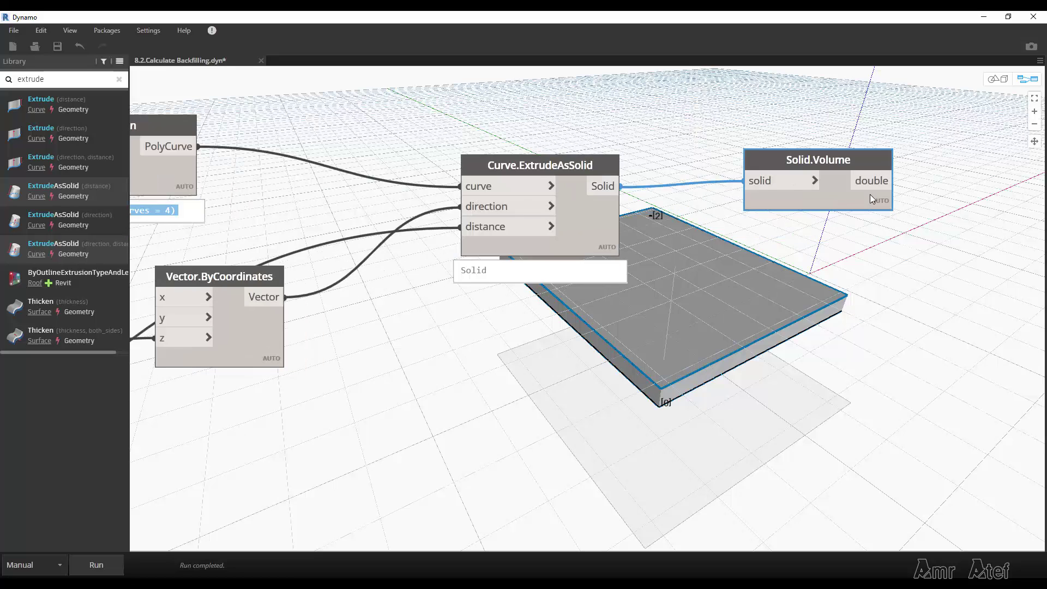
mouse_move(817, 179)
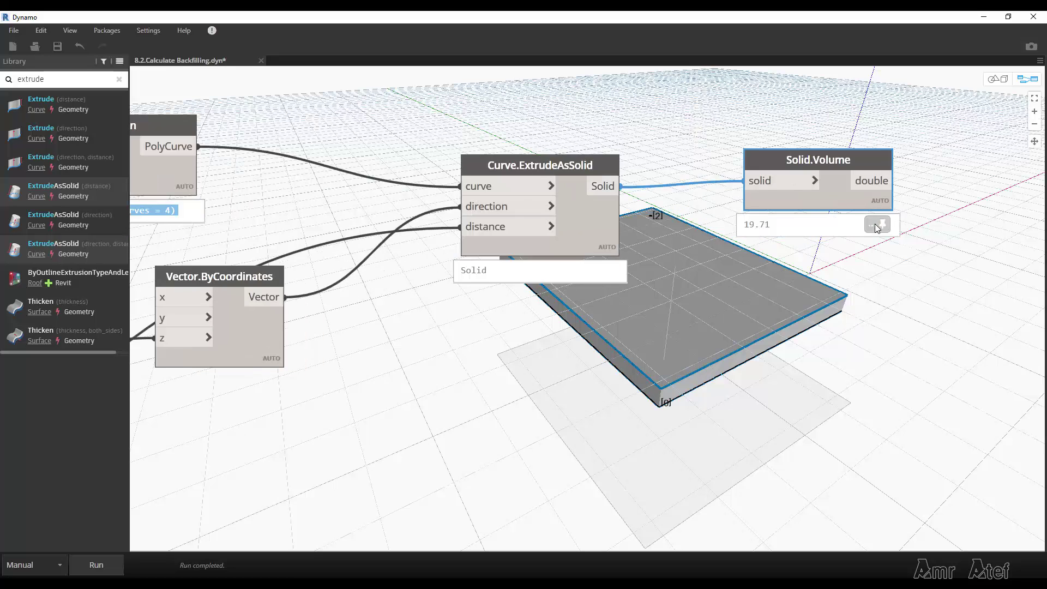
drag(830, 205, 831, 207)
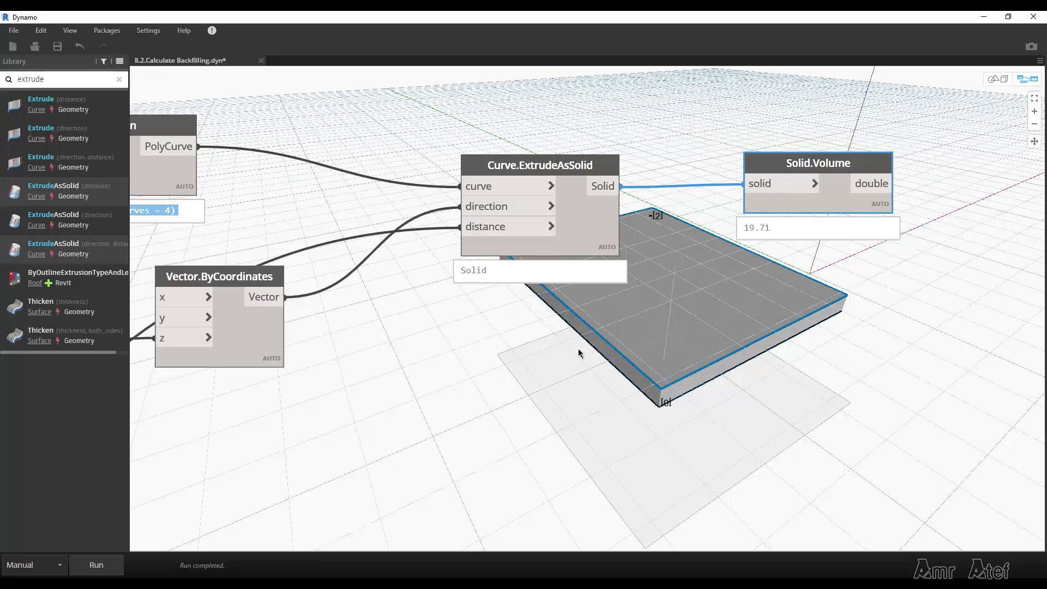
middle_drag(736, 367, 548, 382)
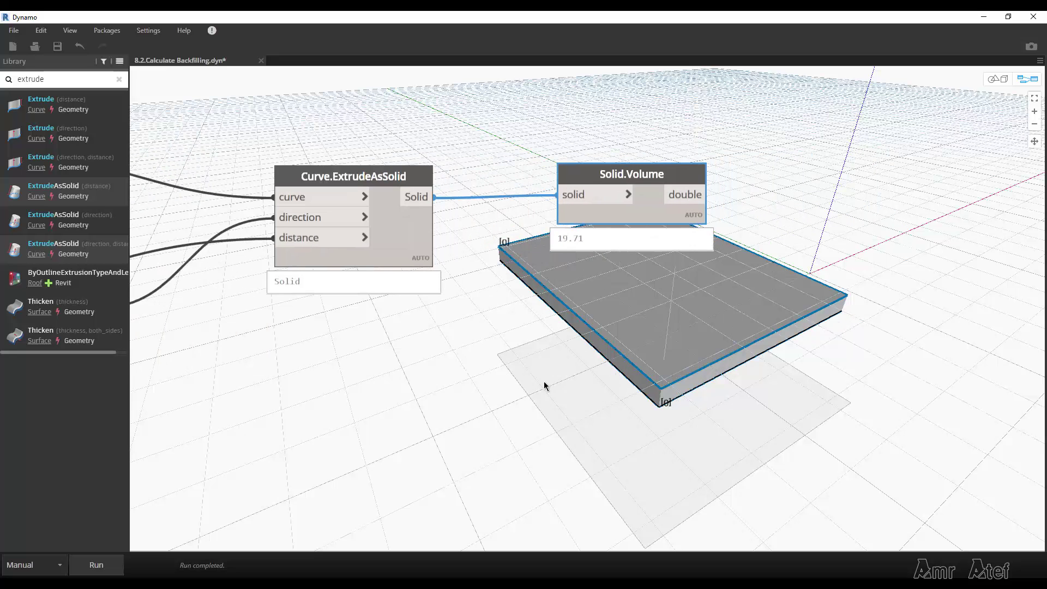
Add an x-y; Code Block with the slab volume as x.
double_click(813, 397)
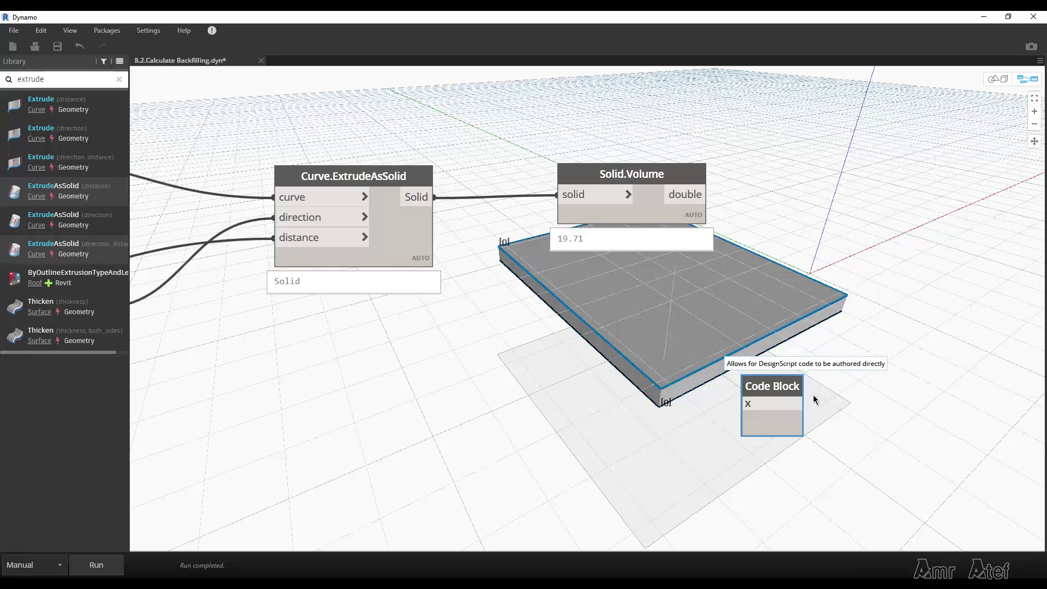
text(x)
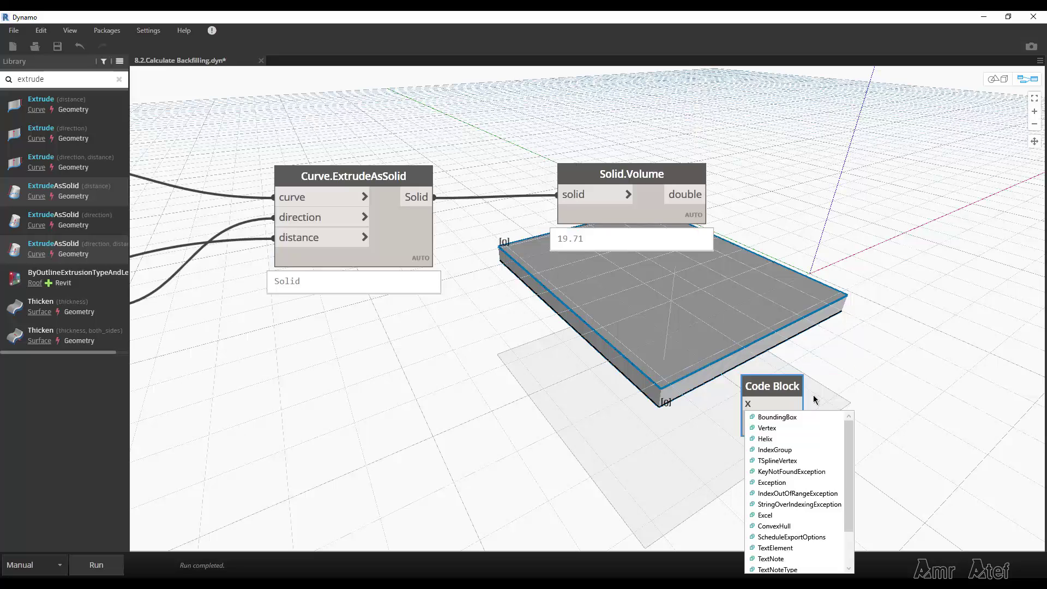
text(-y;)
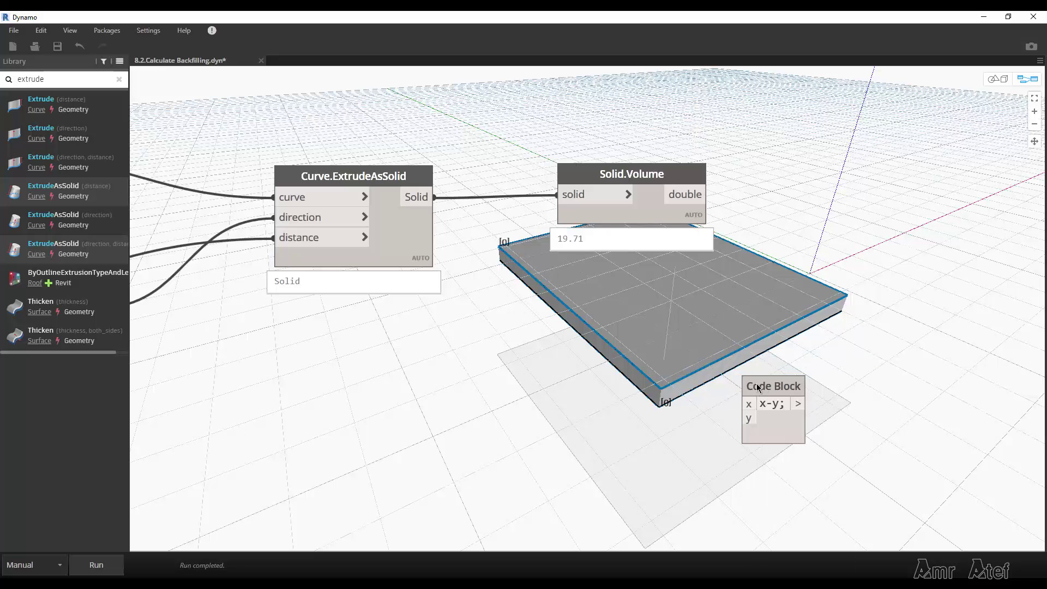
drag(772, 385, 864, 290)
drag(707, 195, 839, 308)
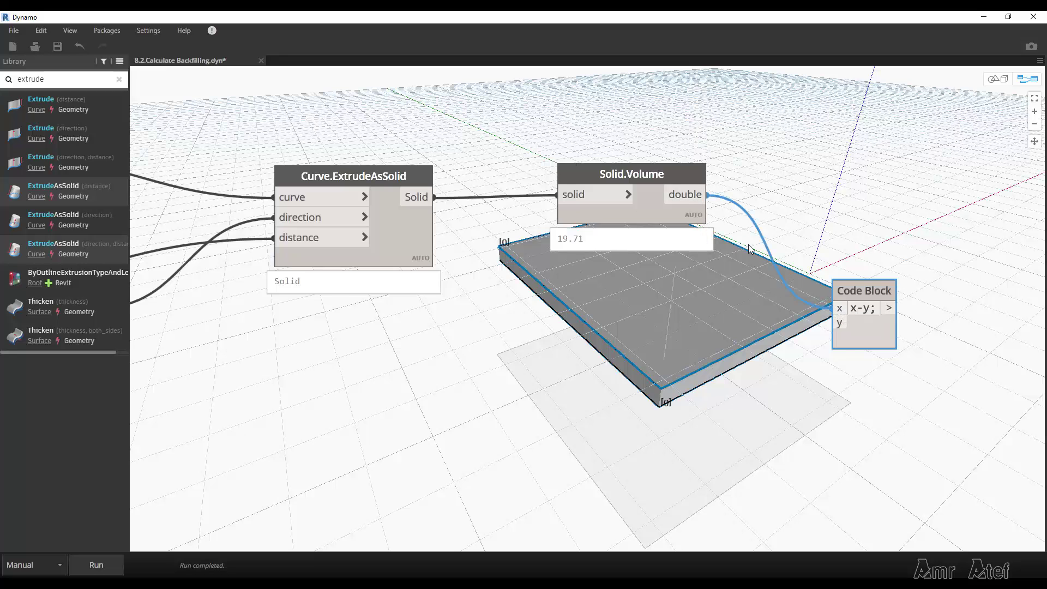
Connect the footing volume to y and run to get a backfill volume of 10.26.
scroll(756, 244, down, 5)
scroll(254, 376, up, 2)
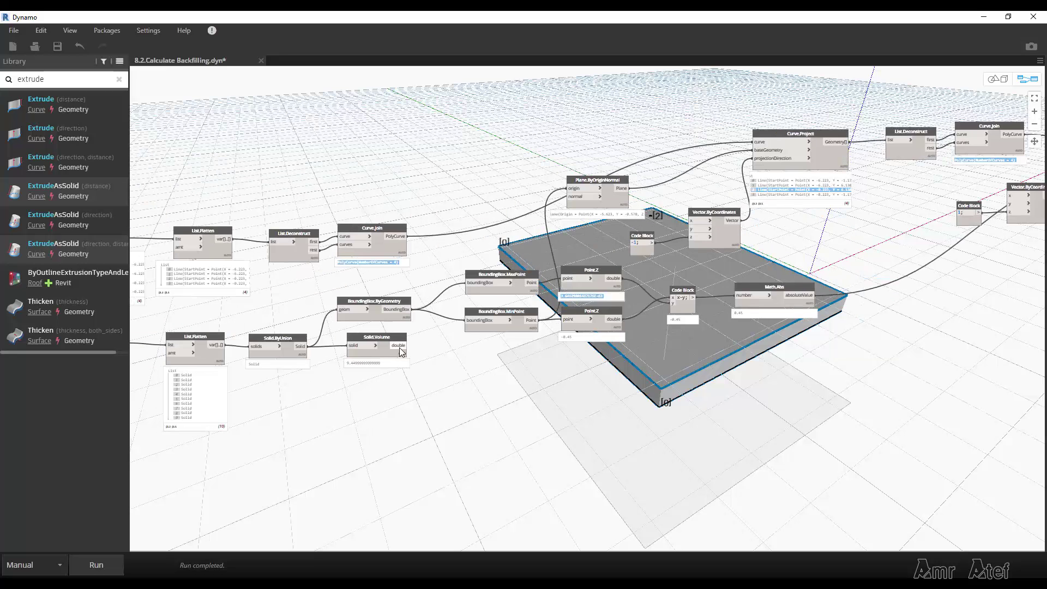
scroll(393, 355, up, 2)
scroll(239, 375, up, 2)
scroll(542, 354, up, 2)
scroll(762, 241, up, 2)
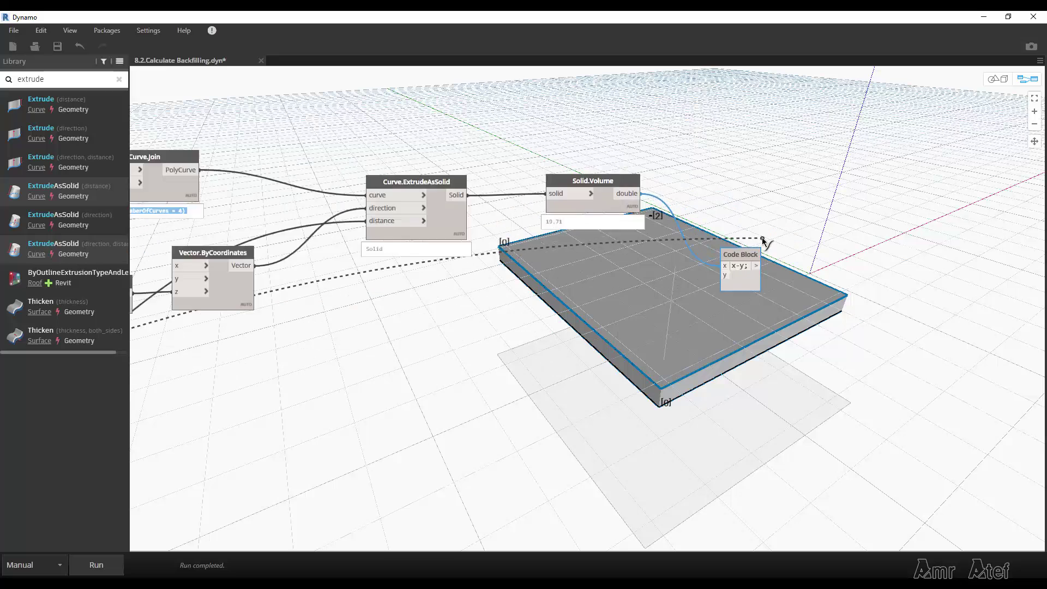
scroll(696, 296, up, 2)
click(695, 304)
scroll(725, 318, up, 2)
click(96, 564)
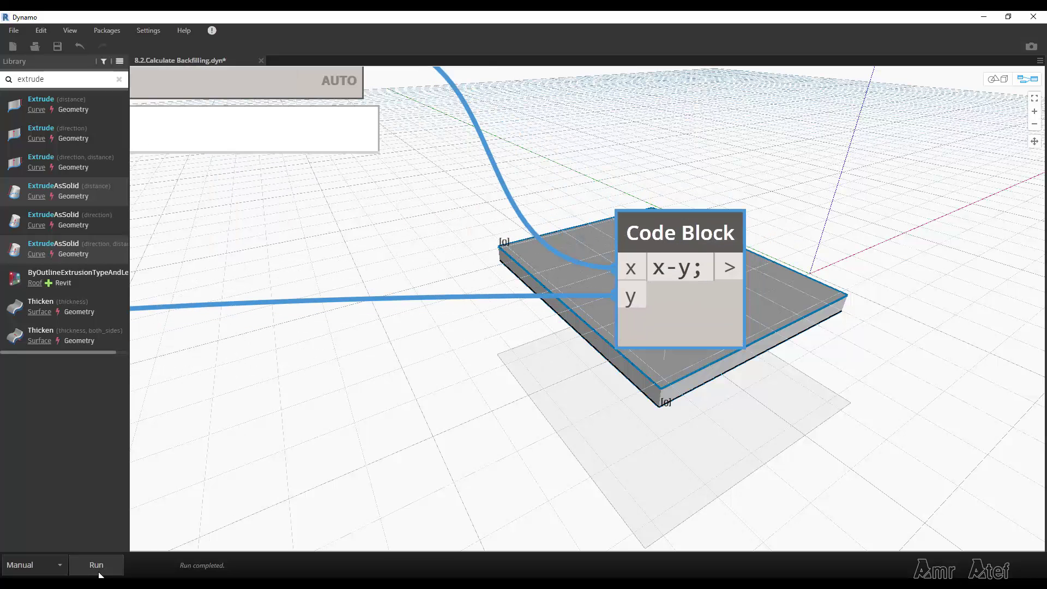
middle_drag(715, 326, 736, 201)
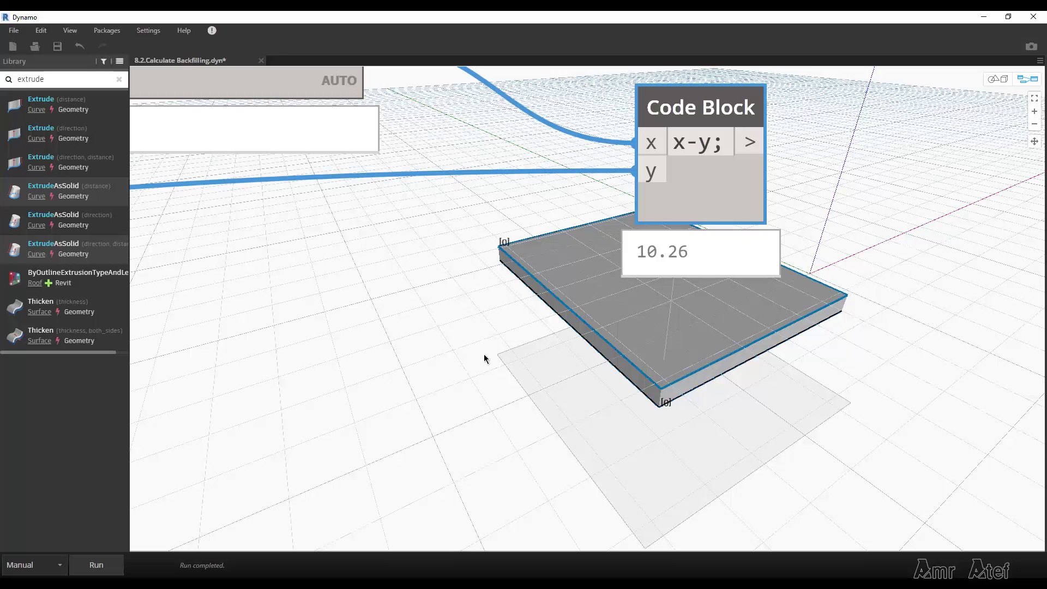
Move the 10.26 Code Block beside the slab's Solid.Volume and zoom out over the full graph.
scroll(809, 388, down, 2)
scroll(809, 388, down, 2)
scroll(518, 390, down, 2)
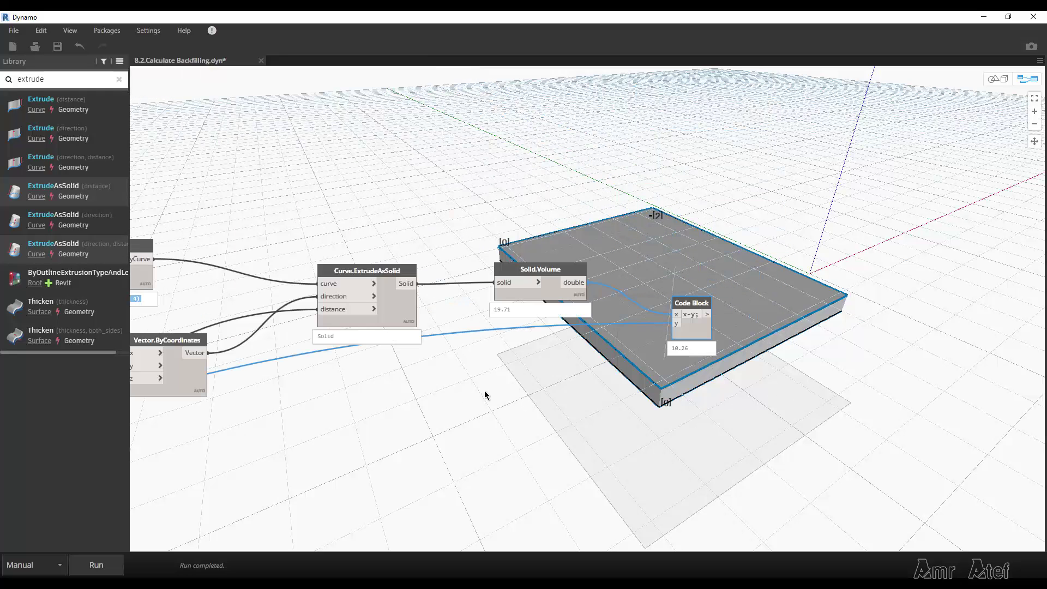
drag(691, 331, 721, 314)
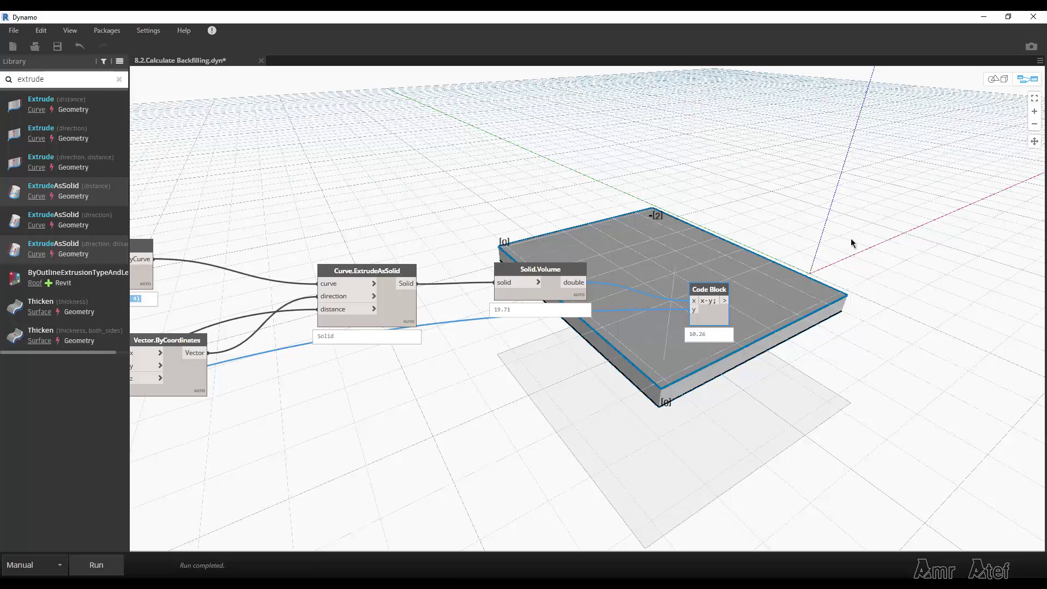
scroll(742, 355, up, 2)
scroll(742, 355, up, 2)
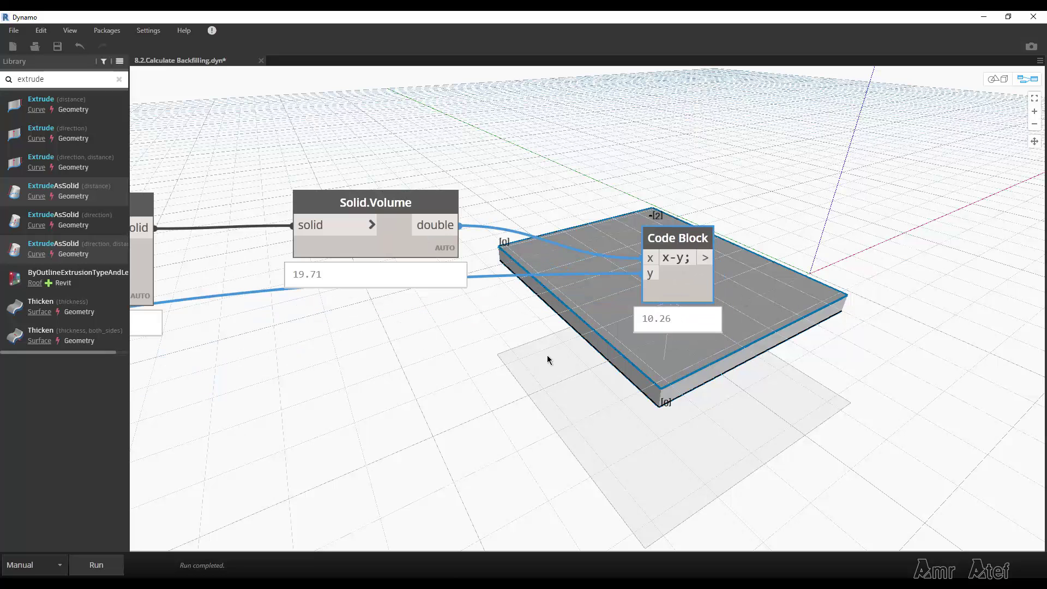
scroll(547, 355, down, 2)
scroll(579, 410, down, 1)
scroll(579, 410, down, 2)
scroll(405, 381, down, 2)
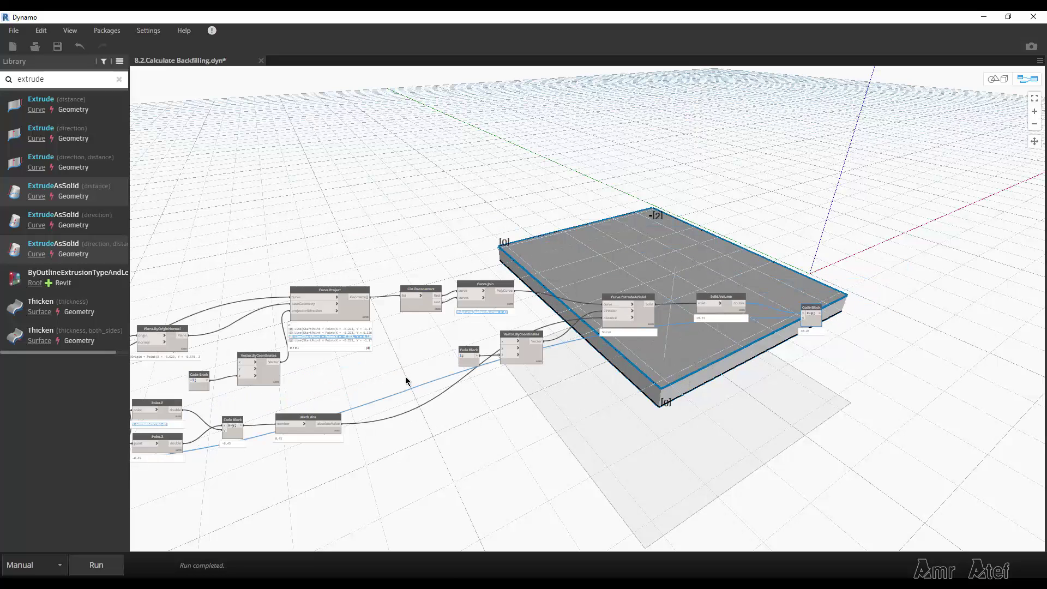
scroll(405, 380, down, 2)
scroll(436, 359, down, 2)
scroll(491, 327, down, 2)
scroll(514, 313, down, 1)
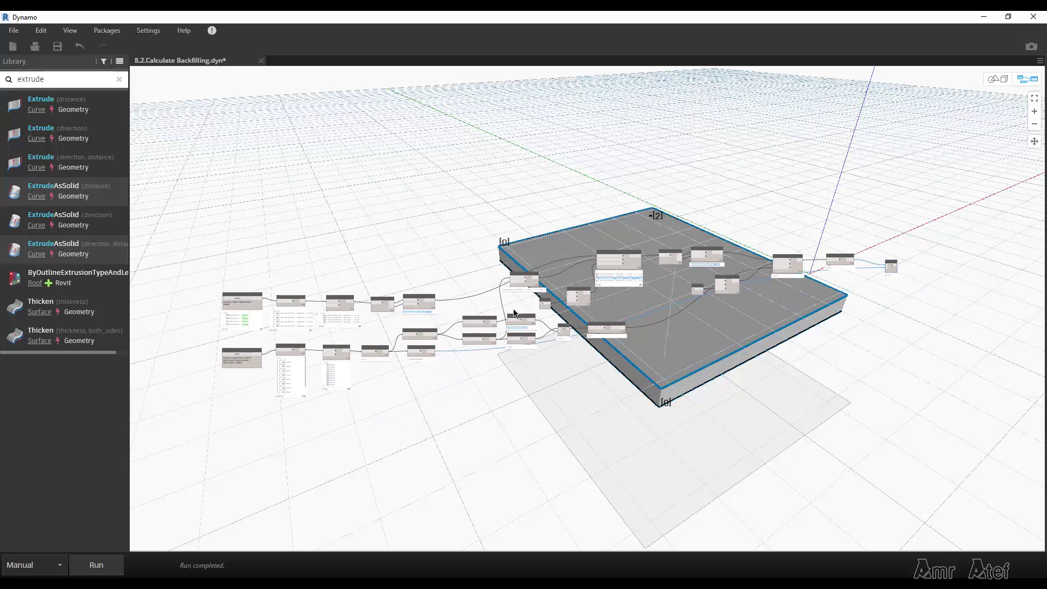